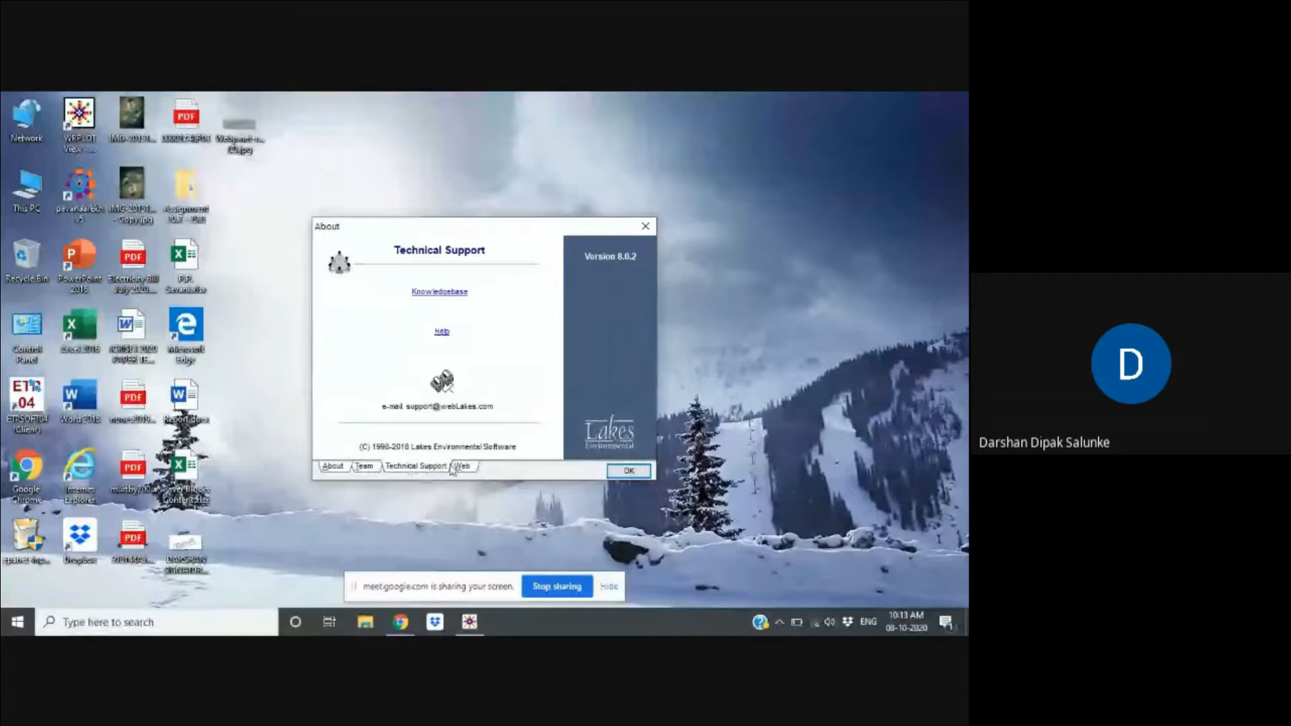
View the program's web links and general information in the About window, and dismiss the window
click(462, 467)
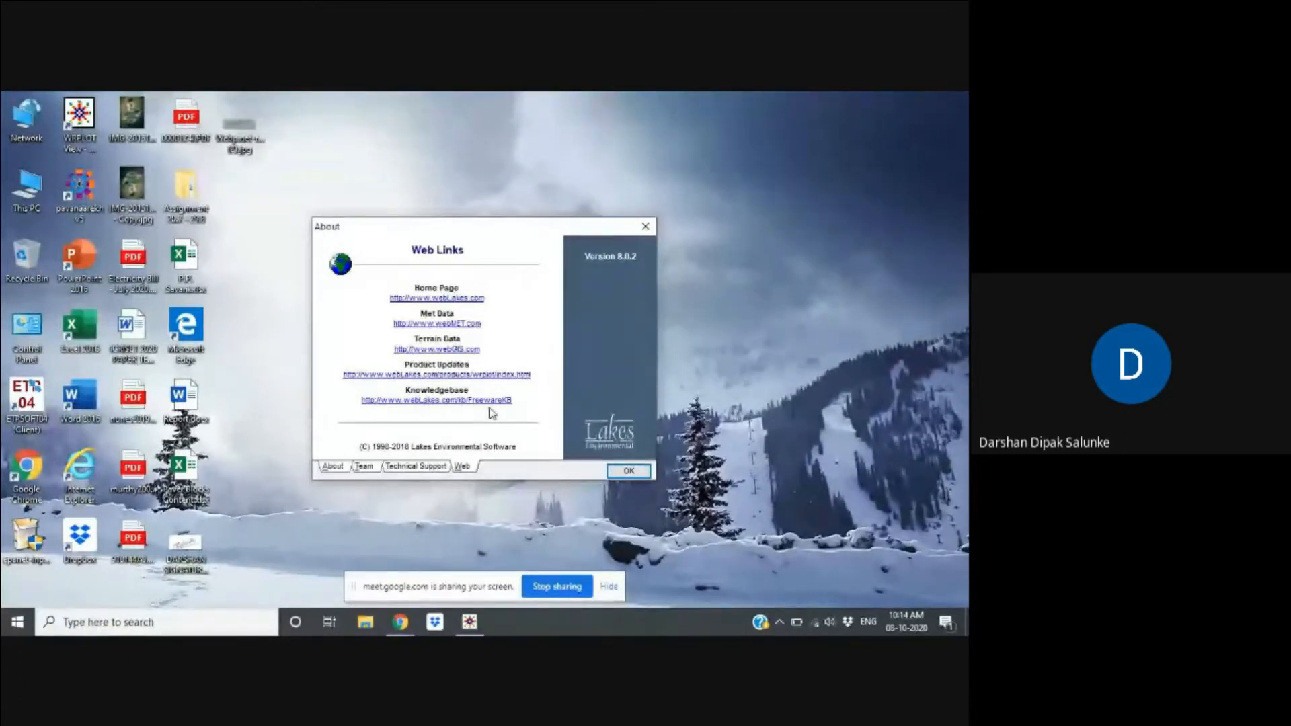
click(332, 463)
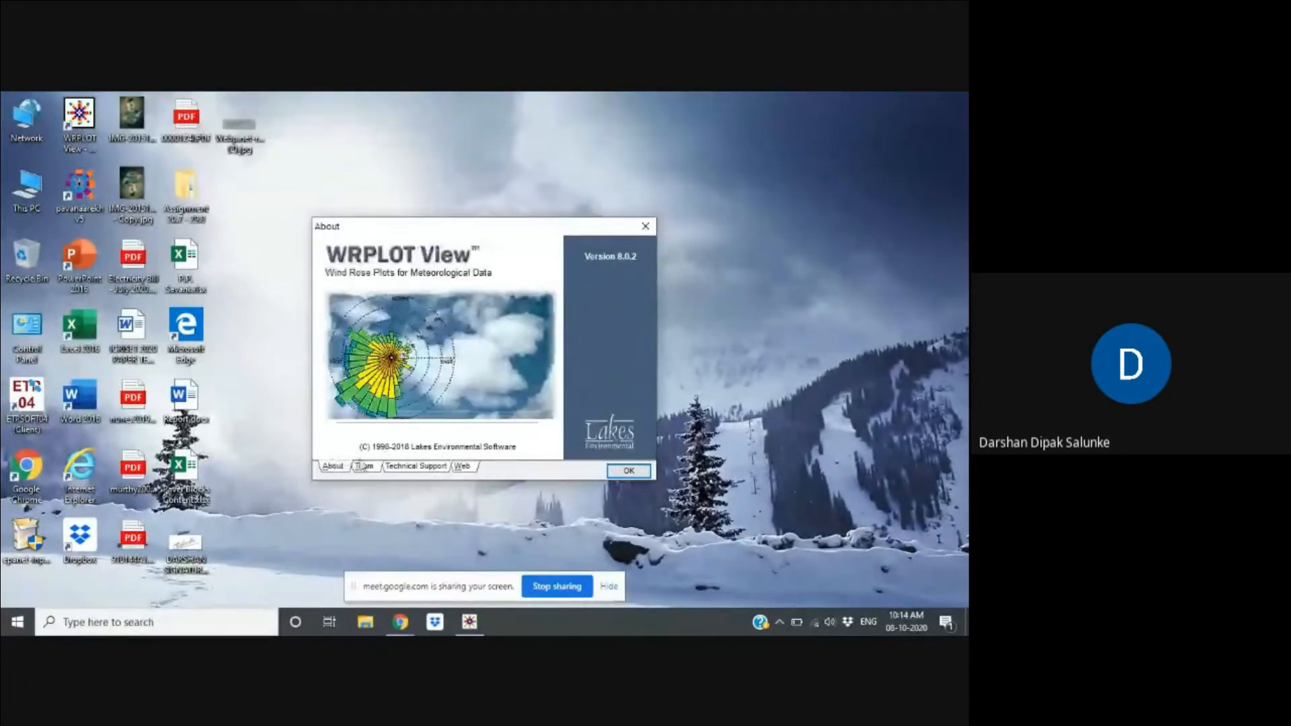
click(627, 471)
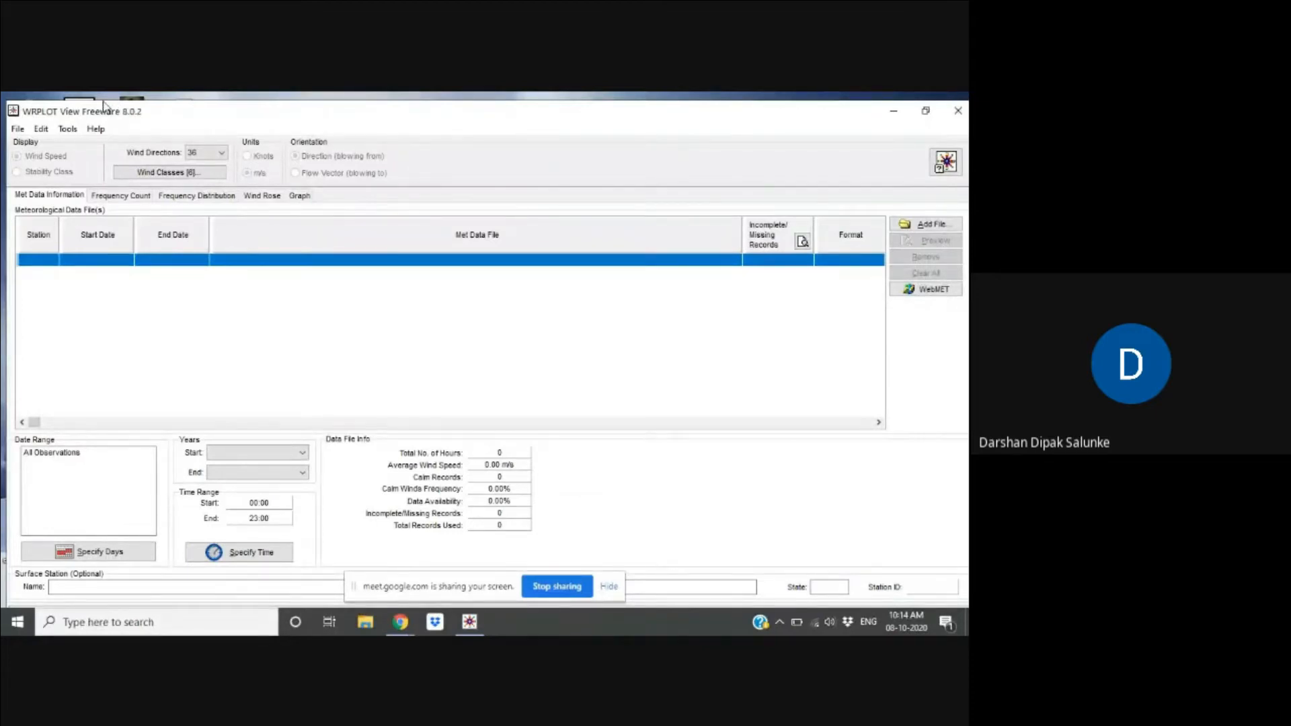
click(28, 132)
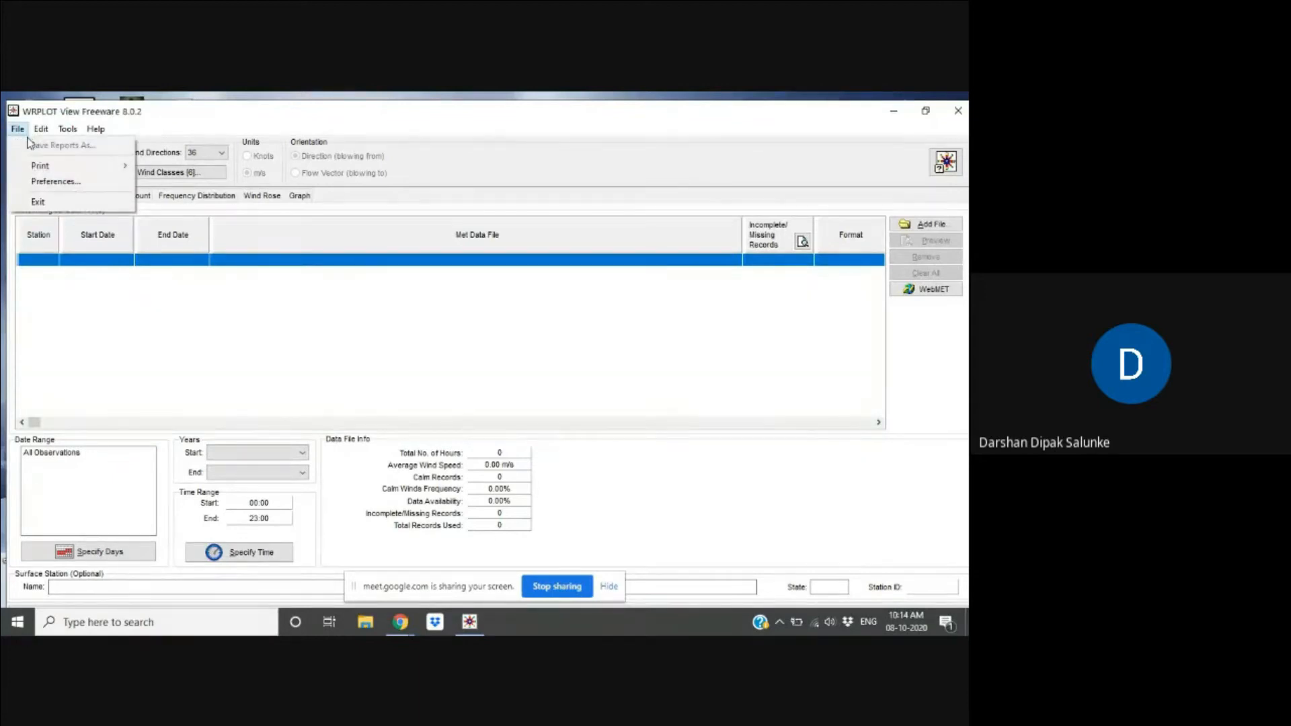
mouse_move(39, 170)
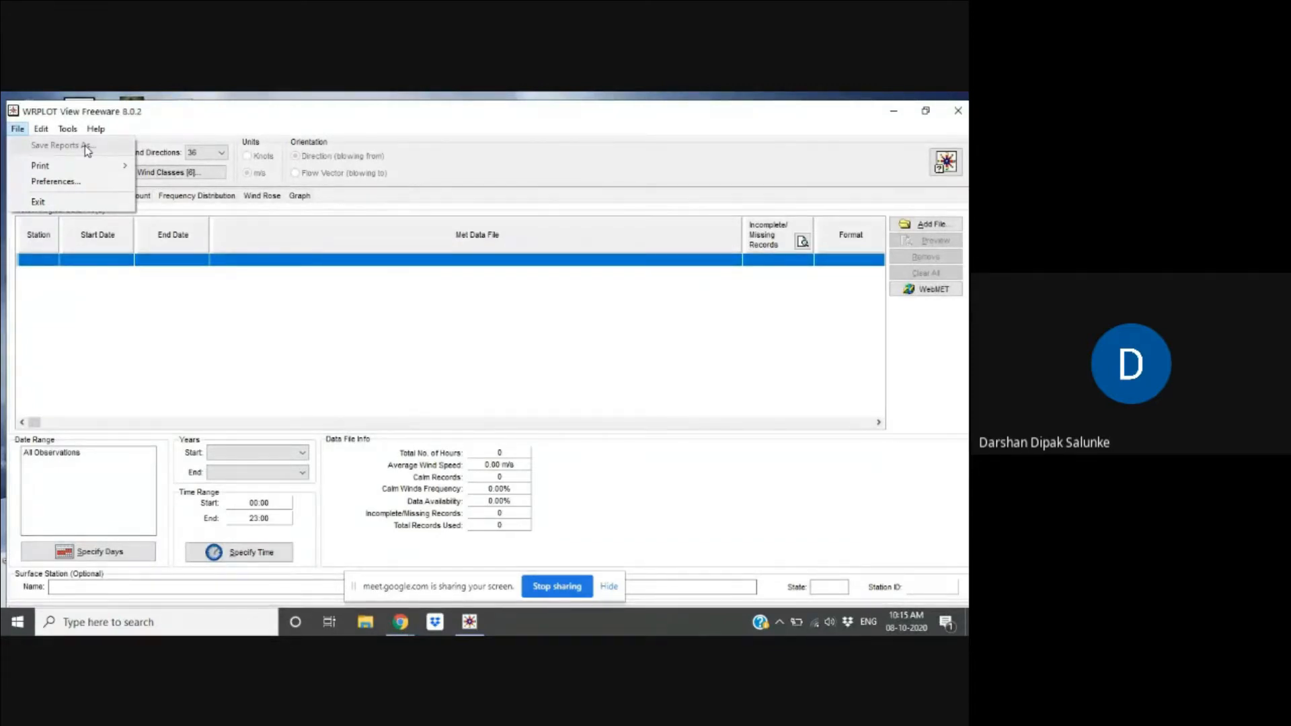
mouse_move(49, 134)
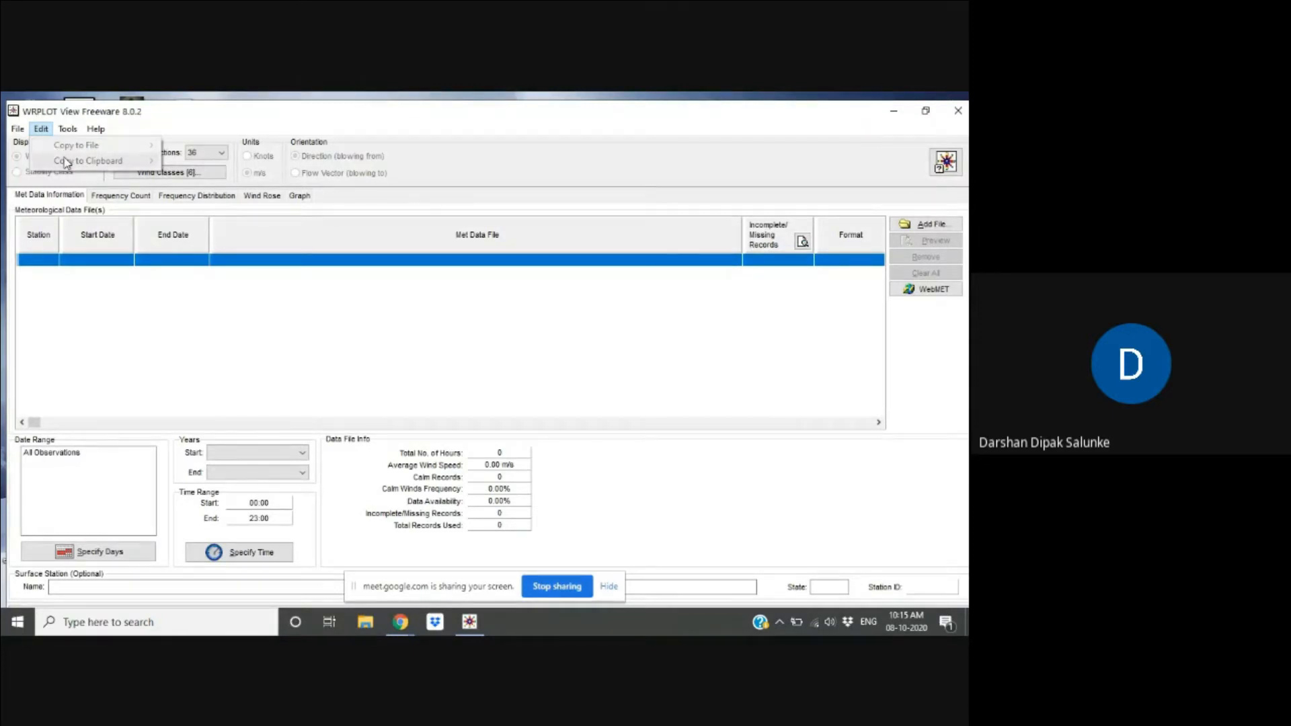
click(68, 128)
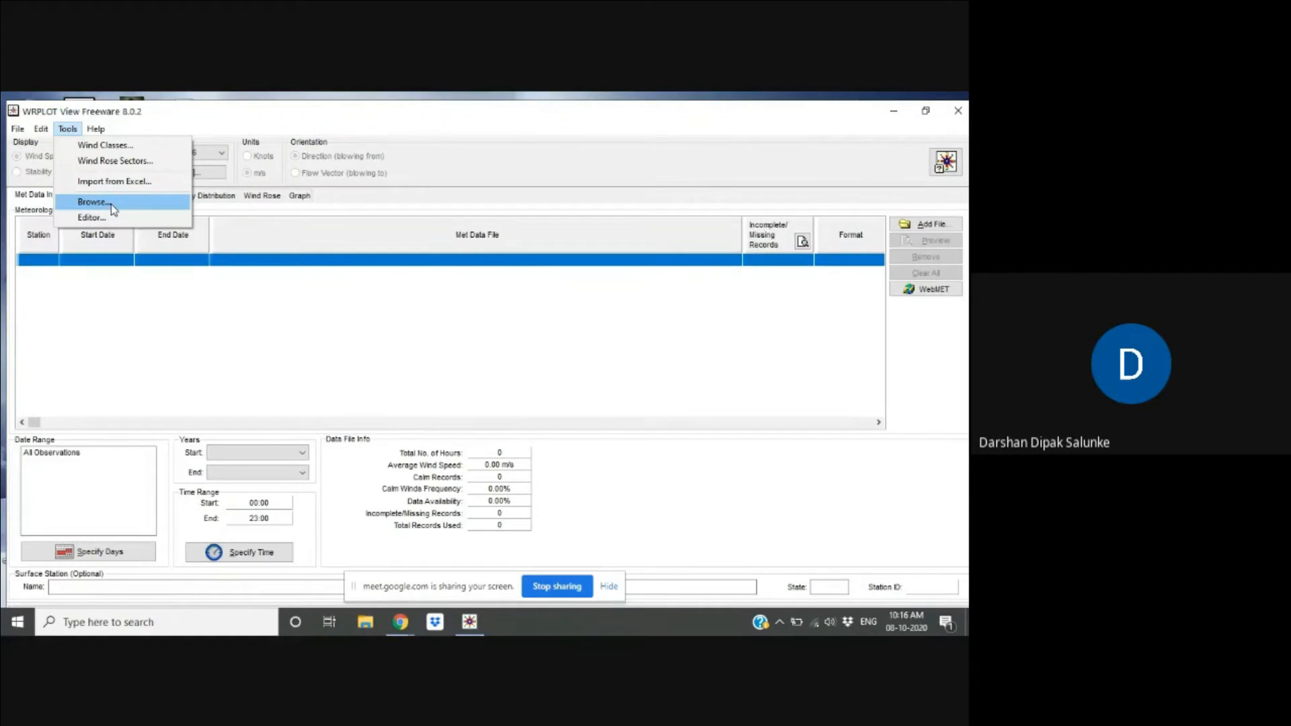
mouse_move(95, 129)
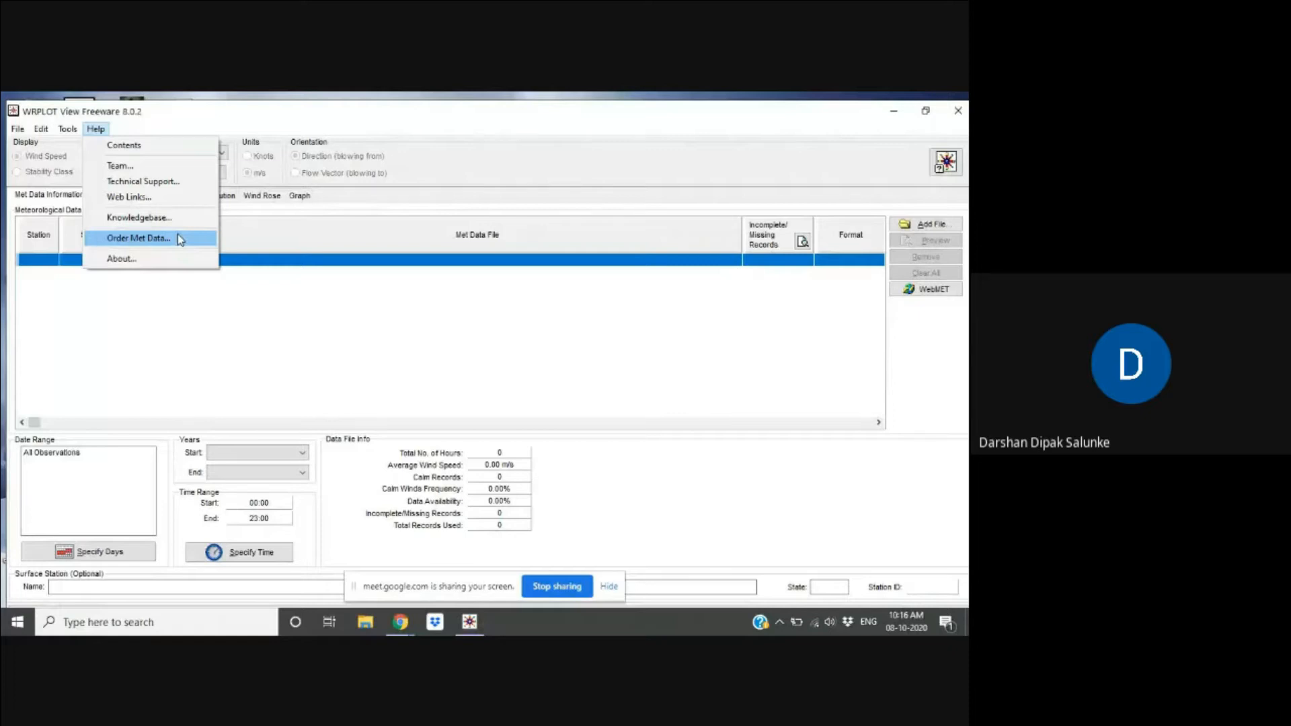
click(338, 278)
Set the number of wind directions to 4 and show the wind rose
click(221, 153)
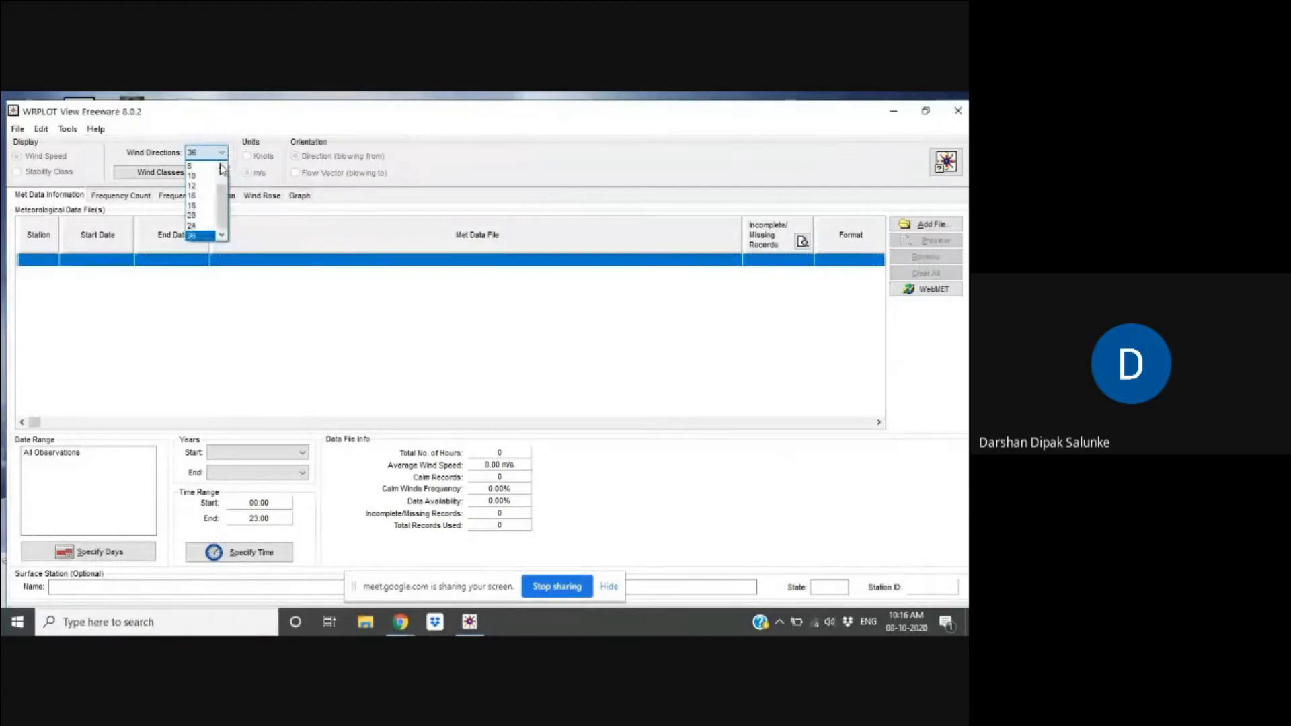
drag(223, 216, 225, 187)
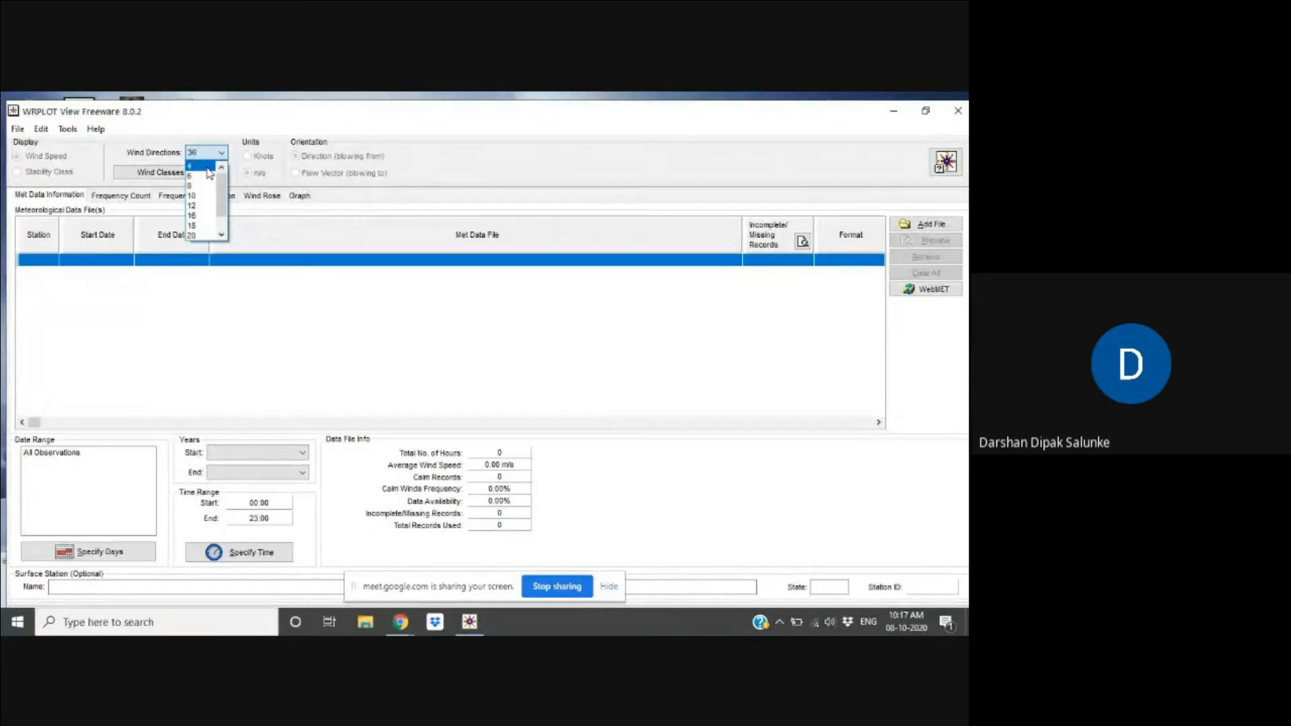
click(207, 166)
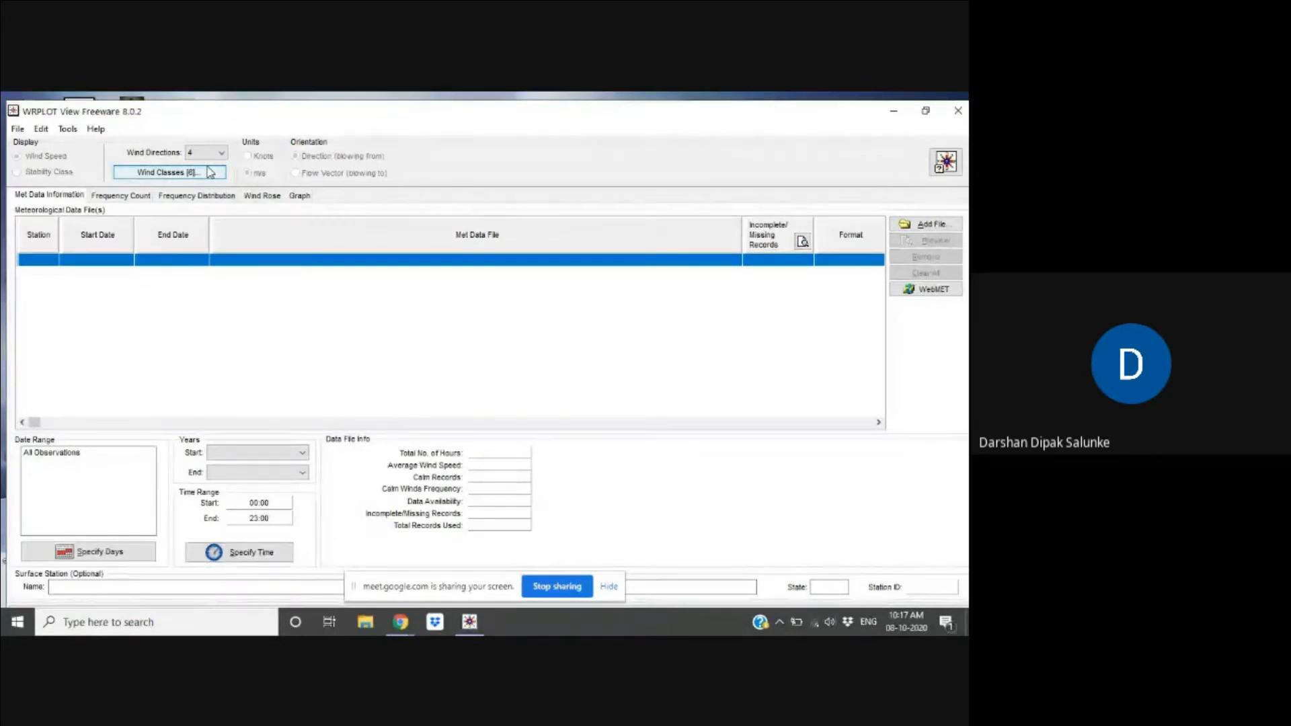
click(260, 197)
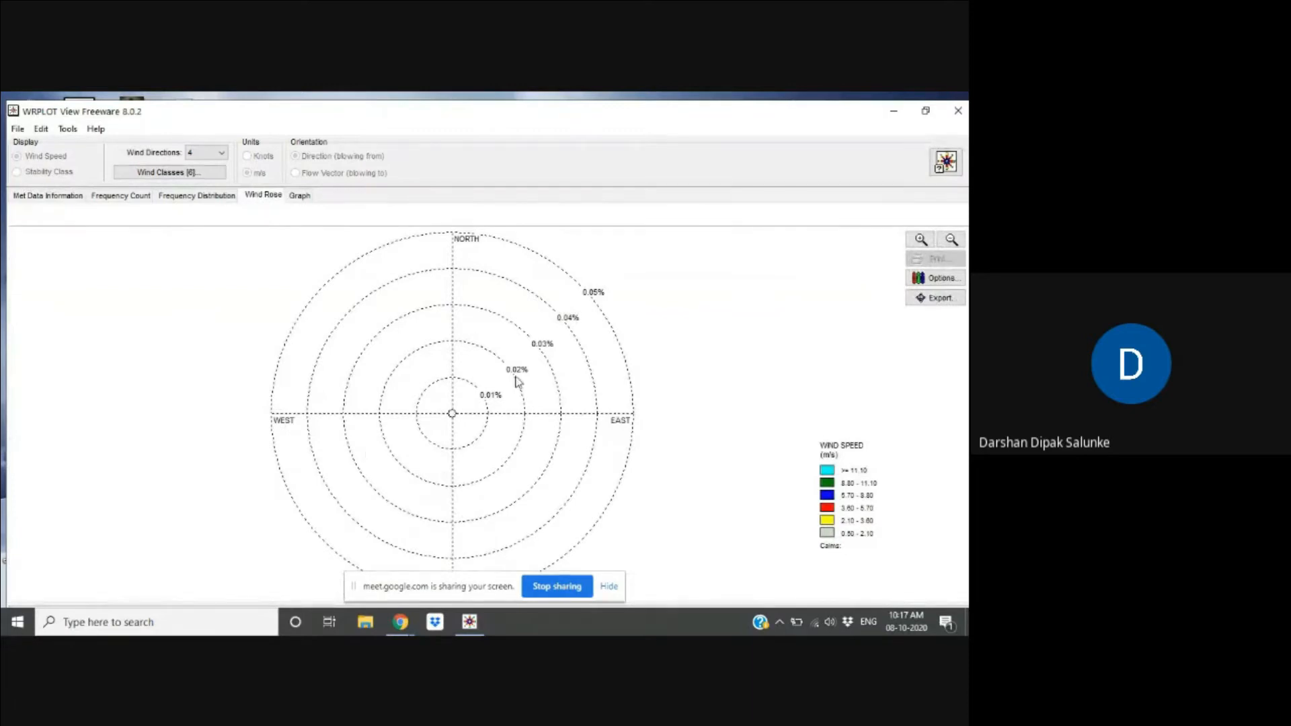
Try 6 and 18 wind directions for the wind rose
click(215, 156)
click(204, 173)
click(204, 154)
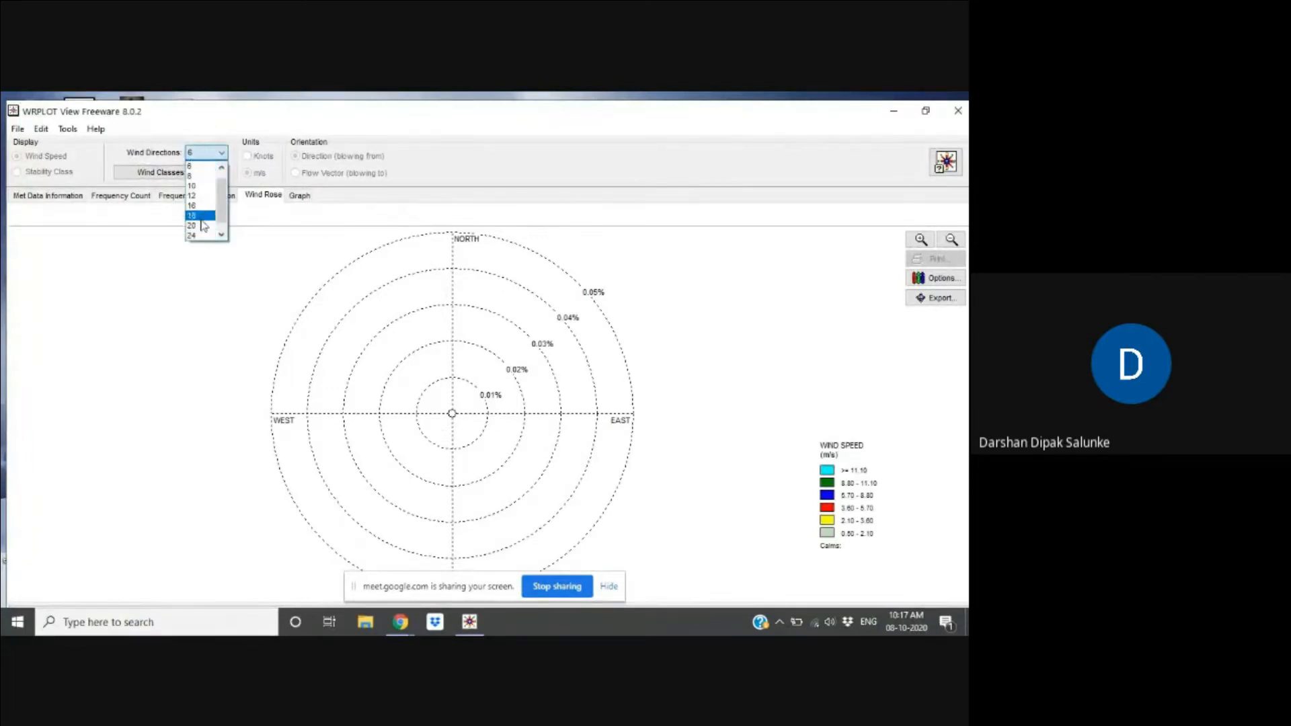
click(200, 215)
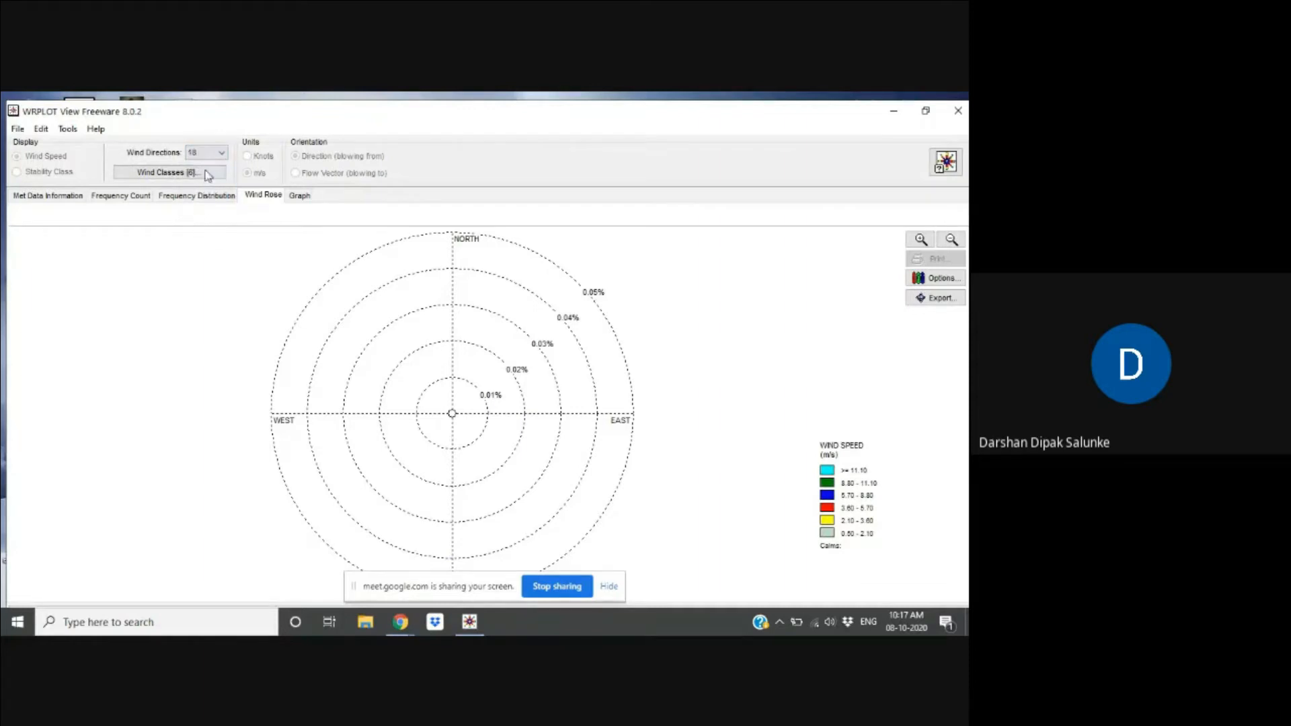
Set the number of wind directions to 36
click(219, 154)
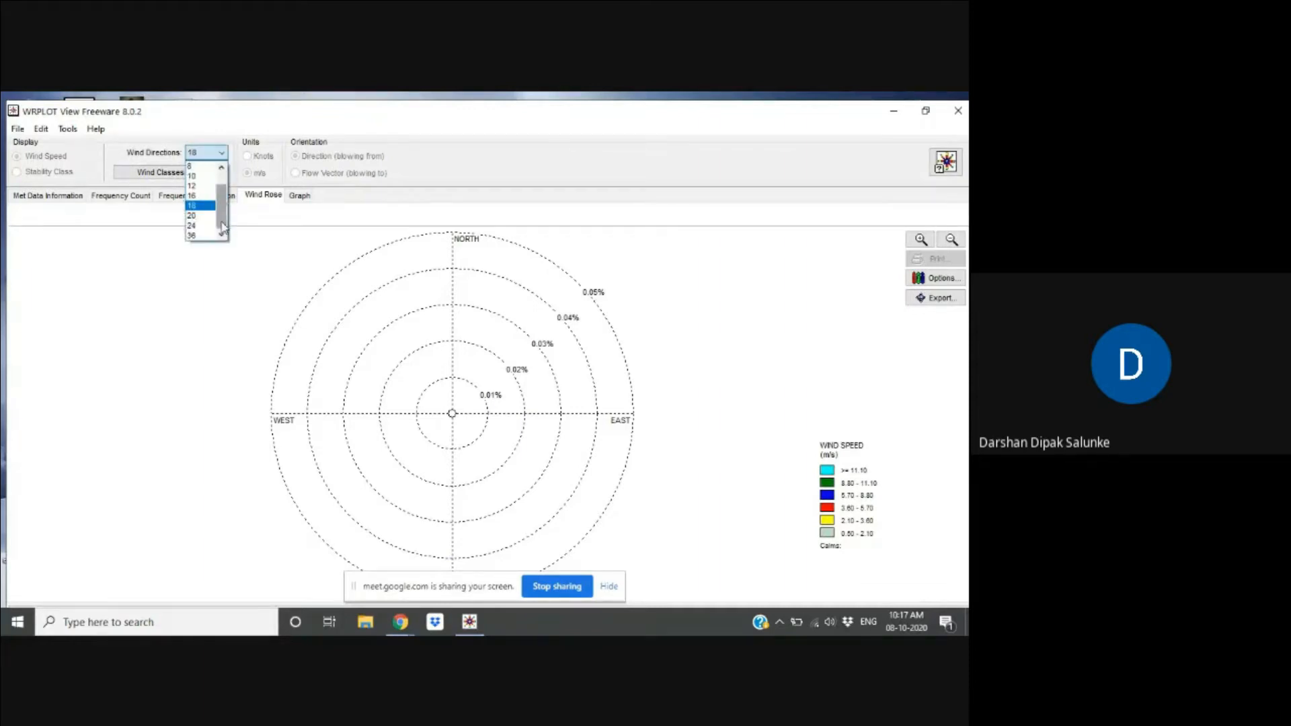
click(194, 235)
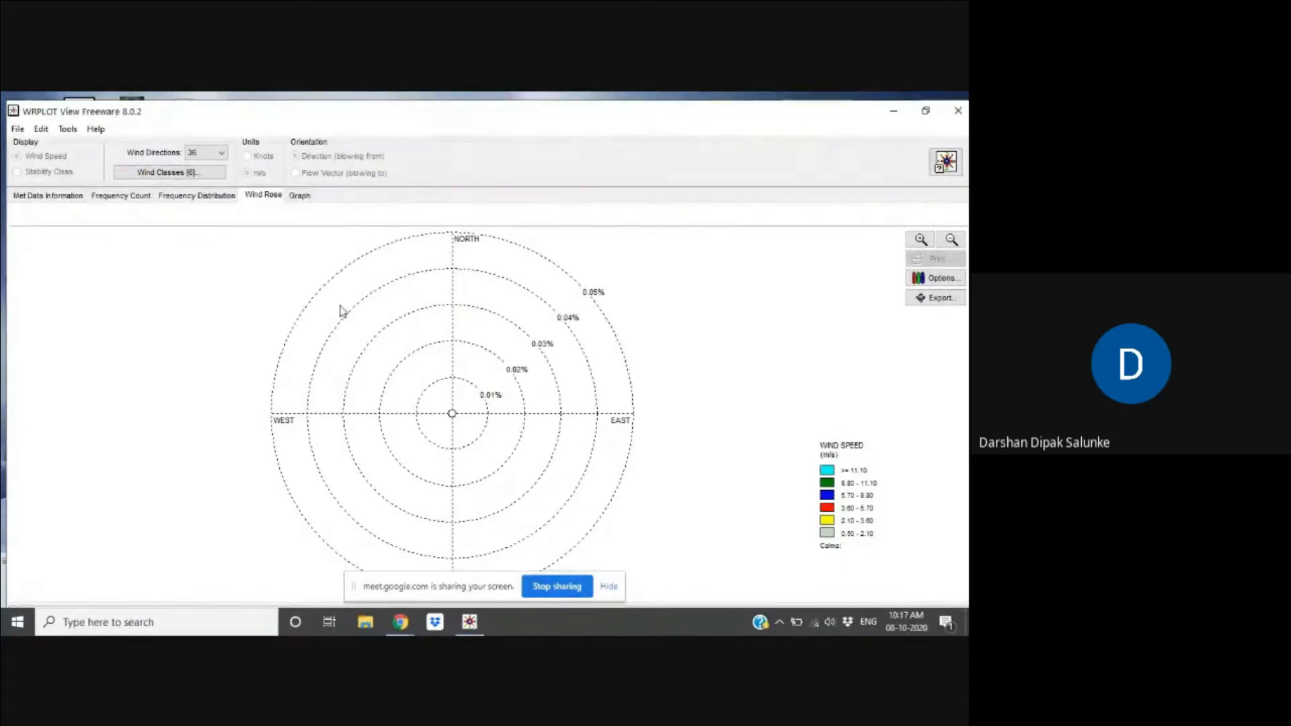
click(216, 157)
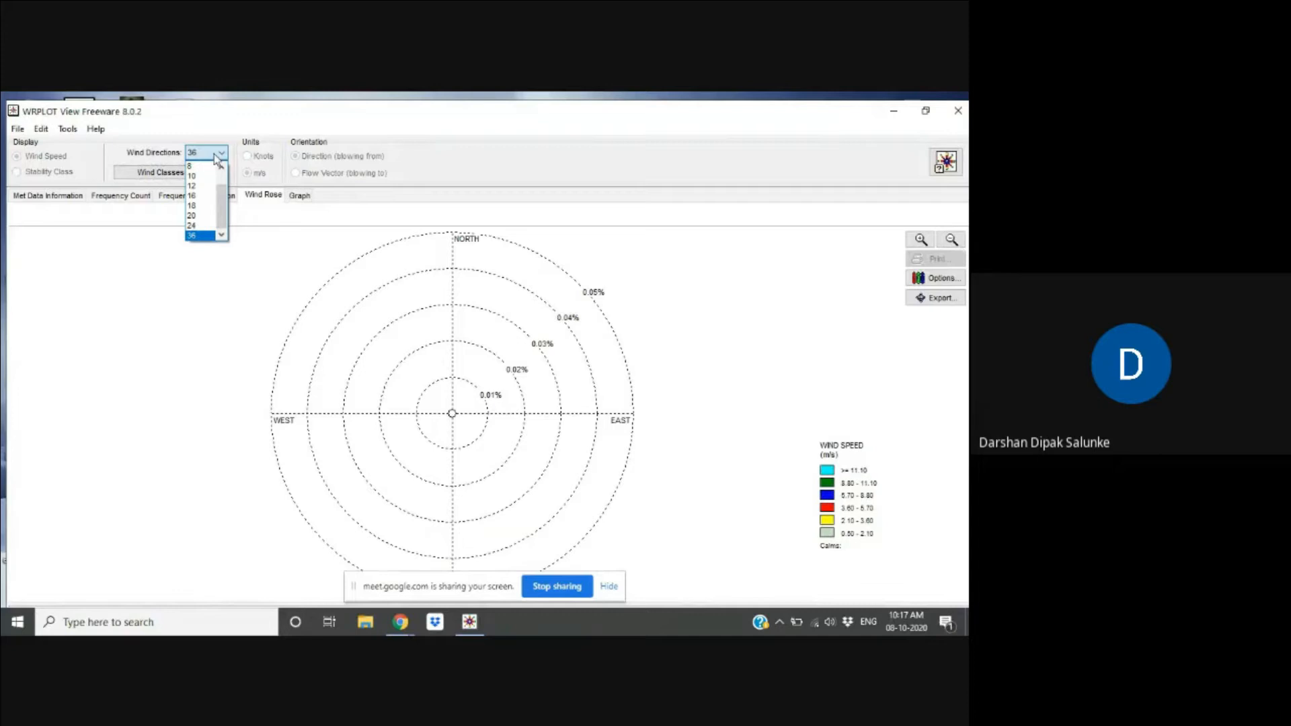
click(201, 236)
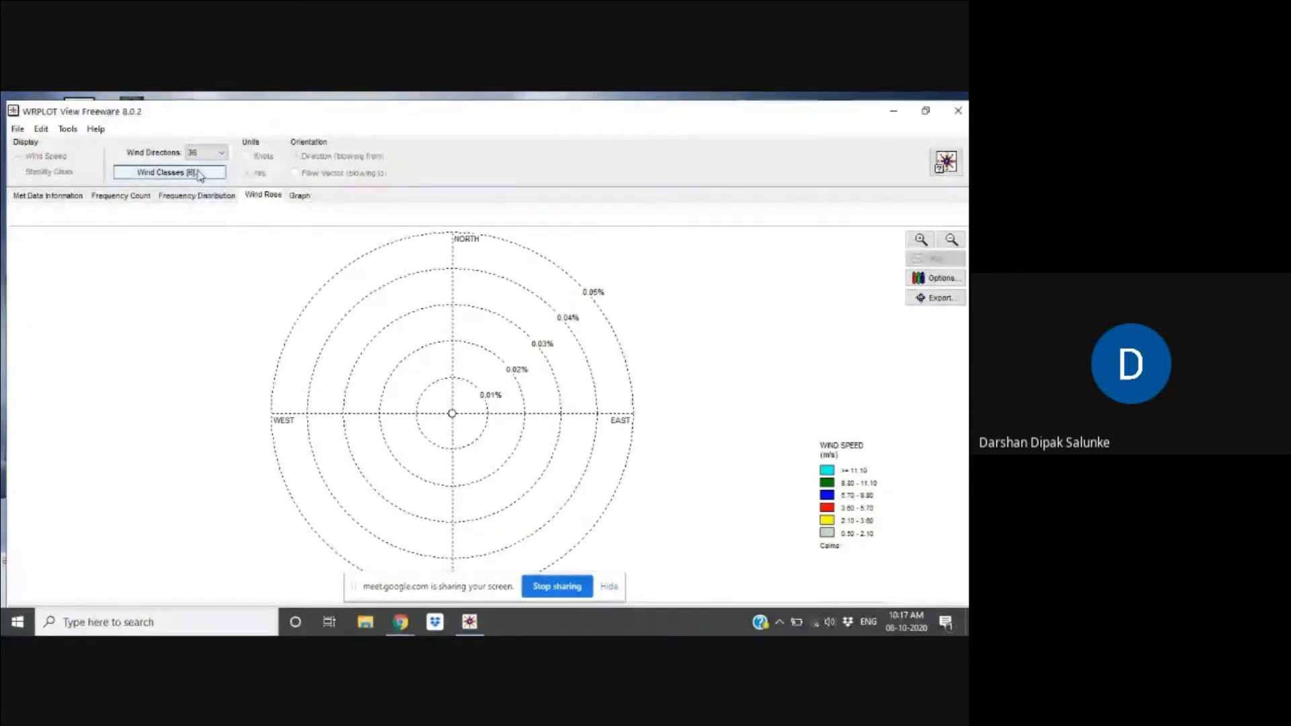
Open the wind classes, switch the wind speed units to knots and back to m/s
click(199, 174)
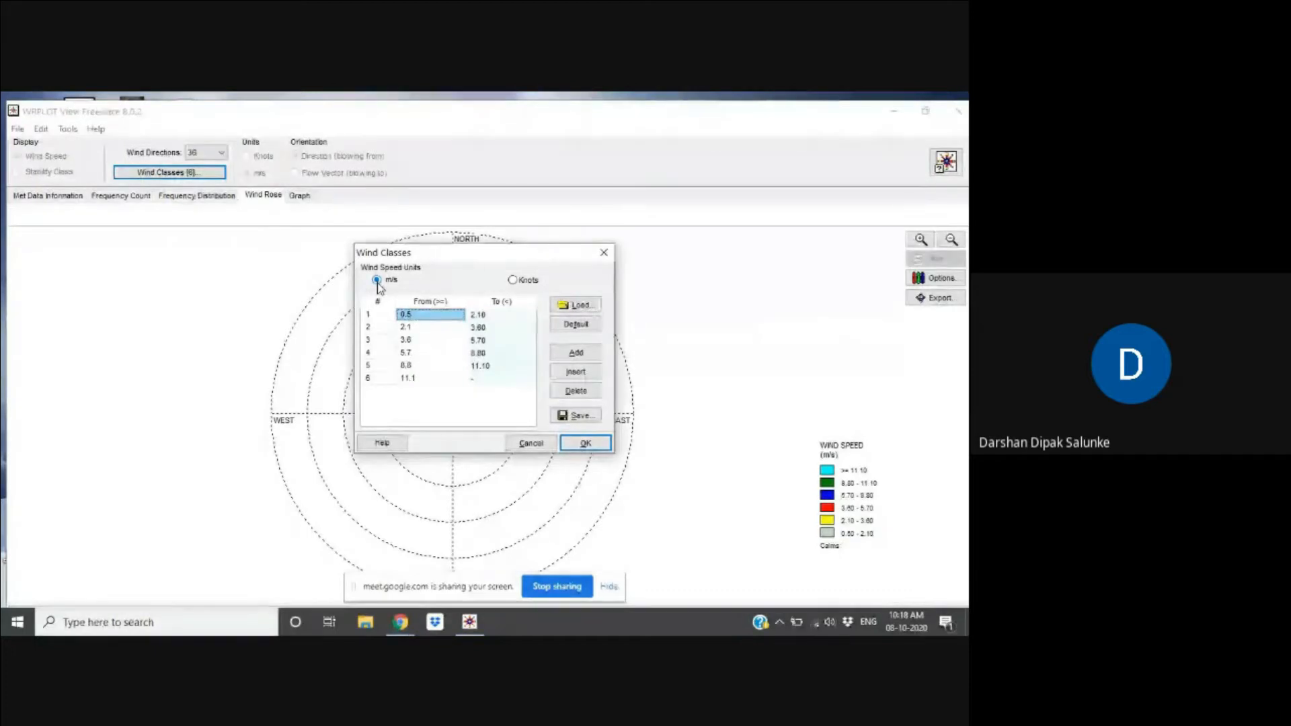
click(514, 281)
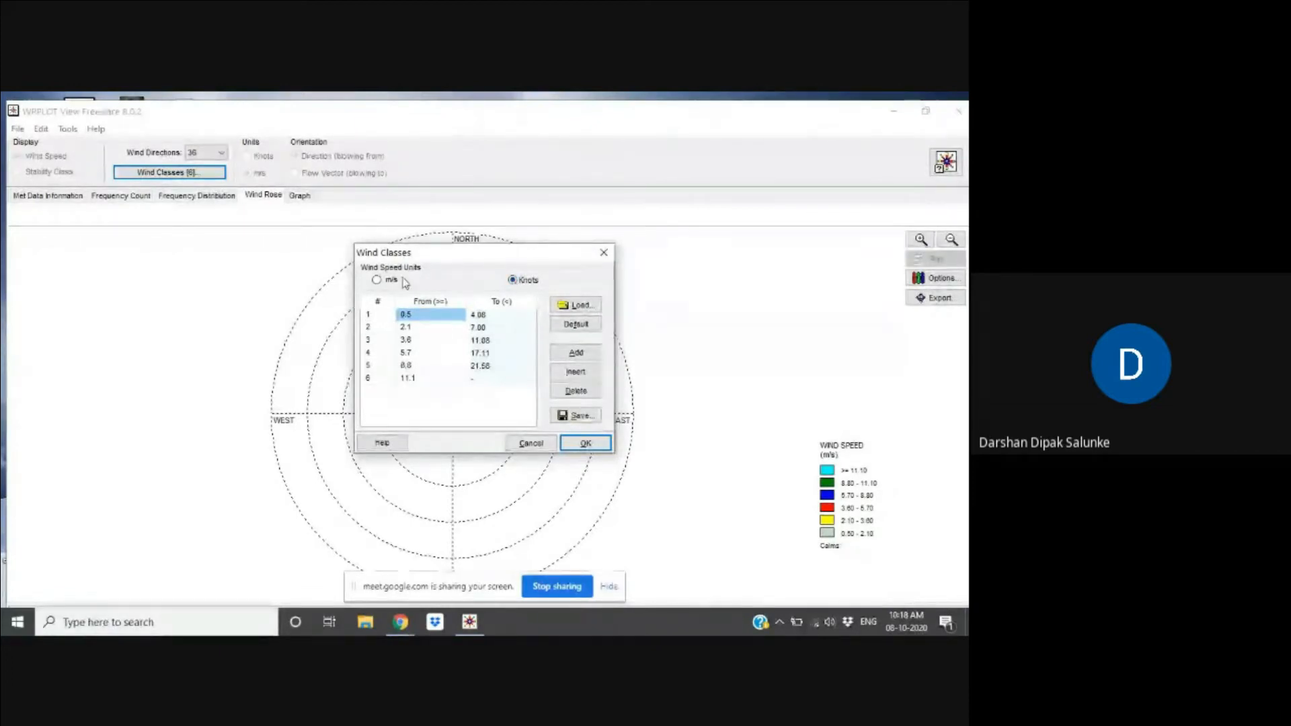
click(377, 281)
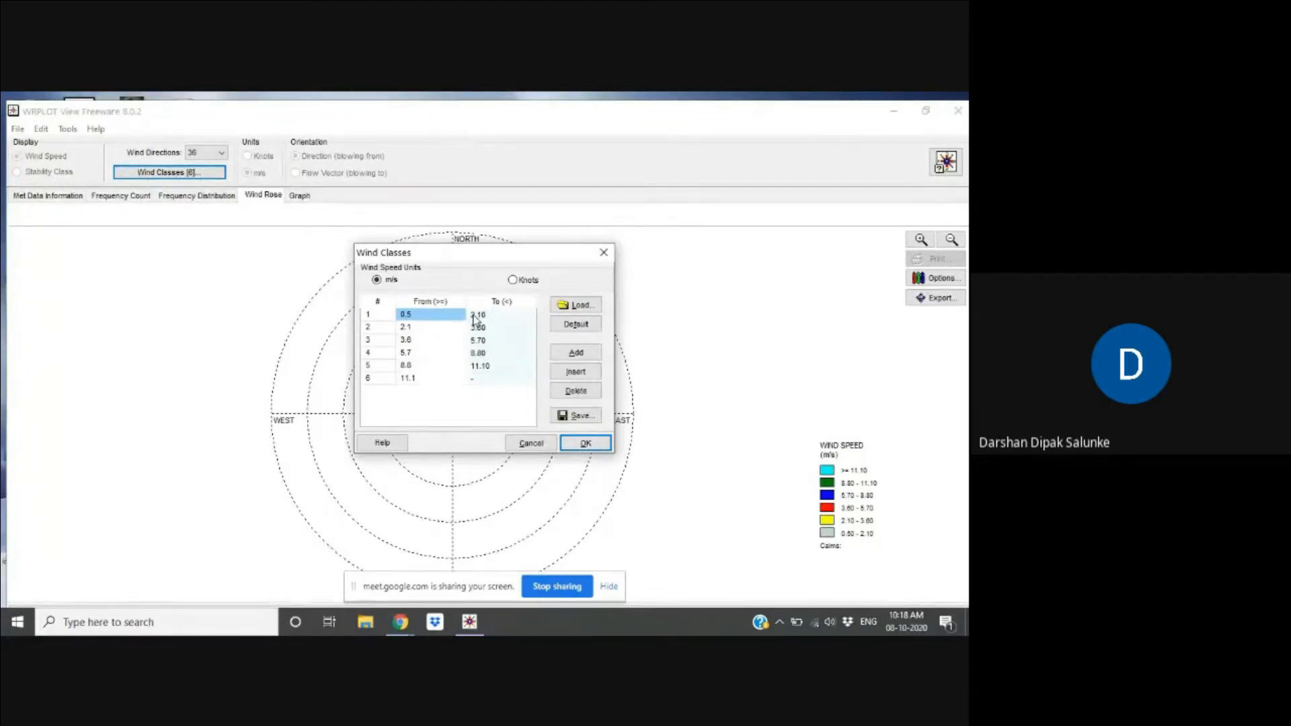
Try lower limits of 2.00 for the second wind class and 3 for the third, and discard the changes
click(481, 317)
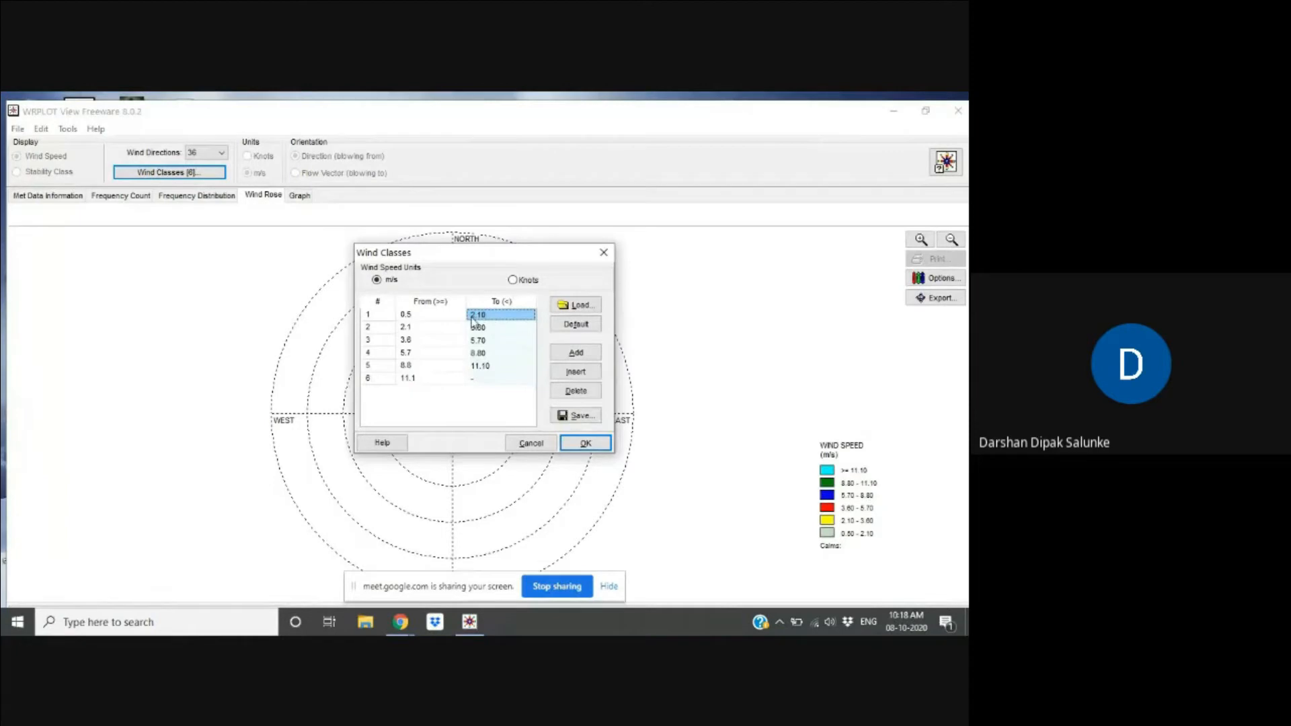
click(410, 328)
click(438, 328)
text(0)
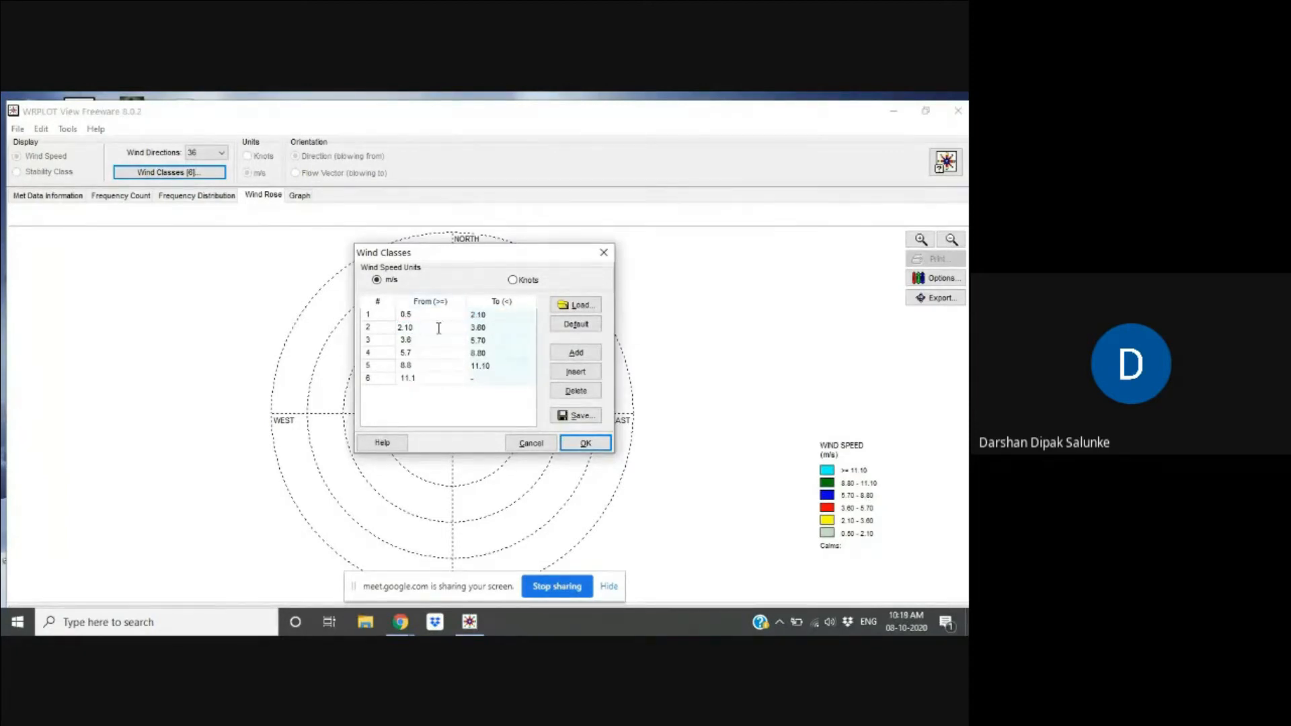
key(BackSpace)
key(BackSpace)
text(00)
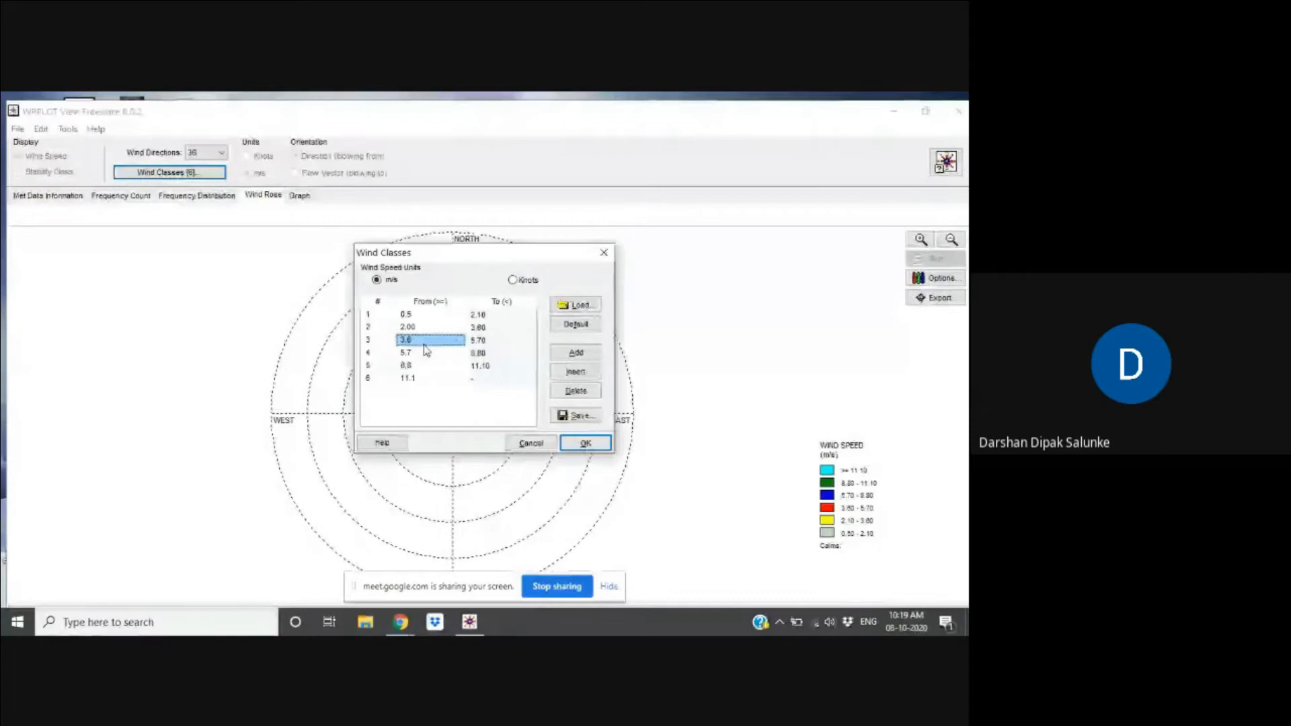
click(424, 344)
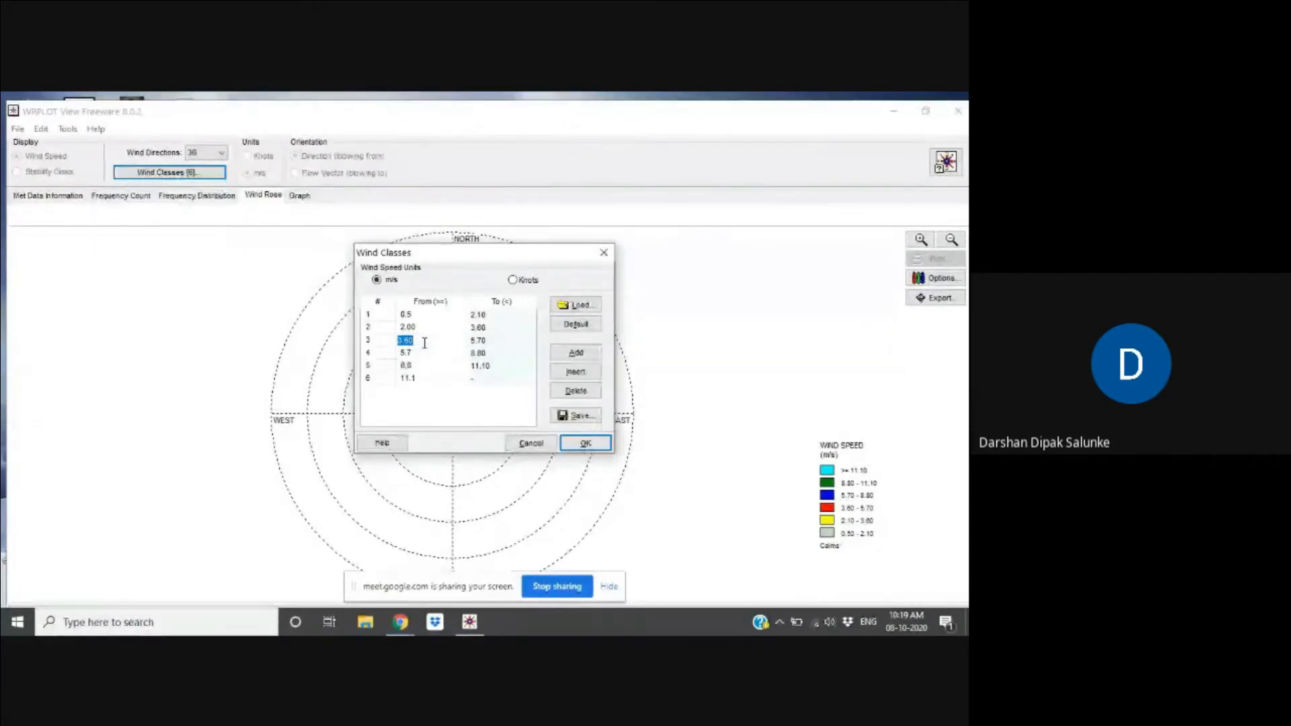
text(3.)
click(518, 445)
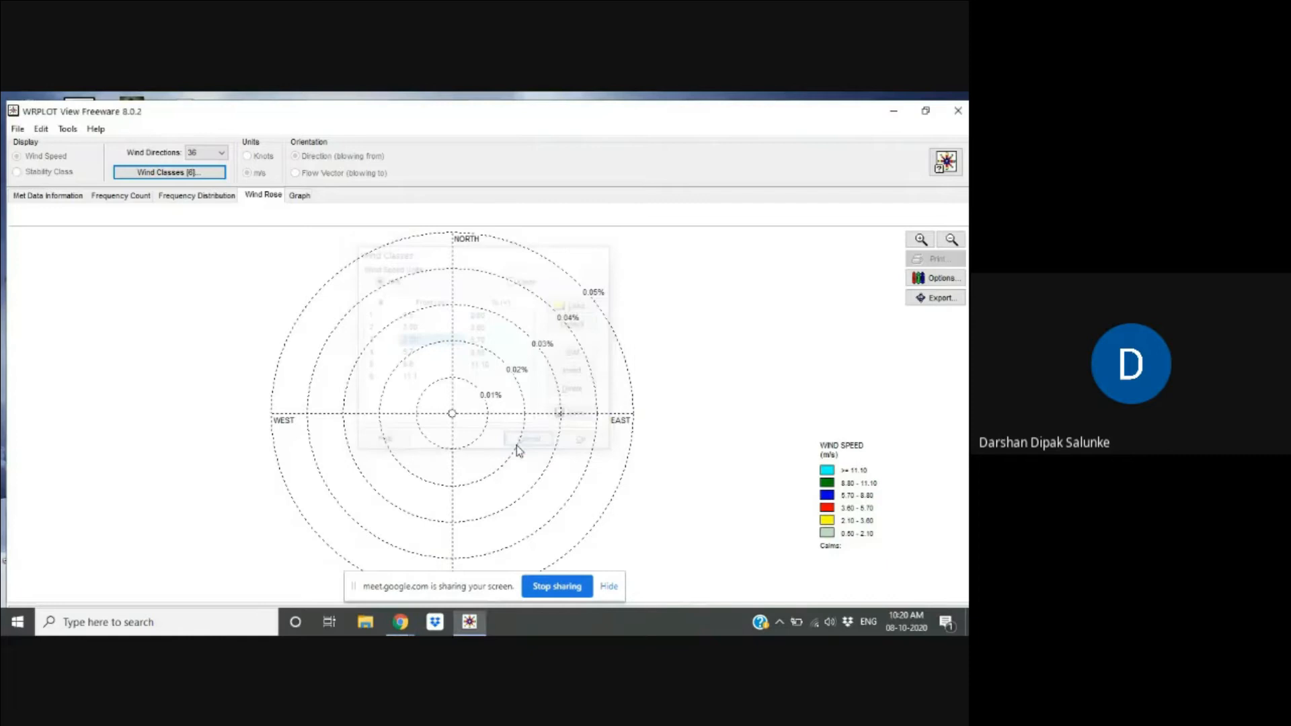
Check the wind class limits again and return to the meteorological data file information
click(190, 172)
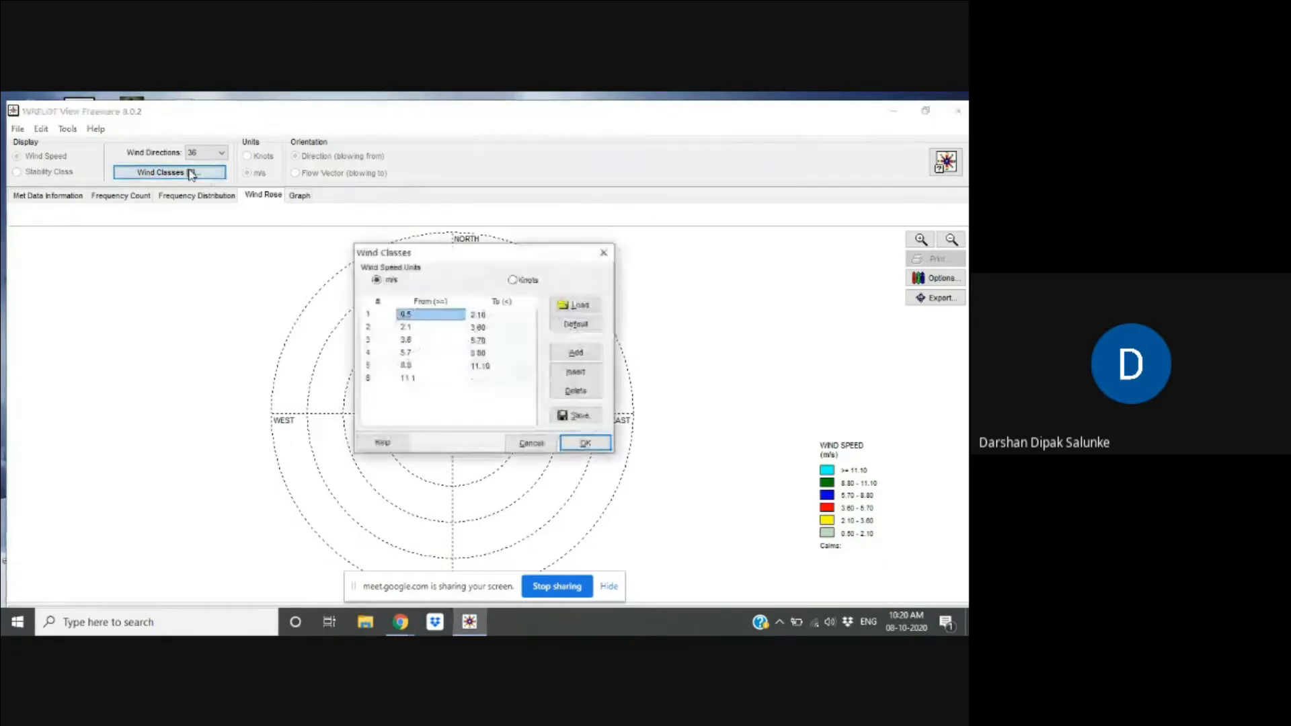
click(595, 252)
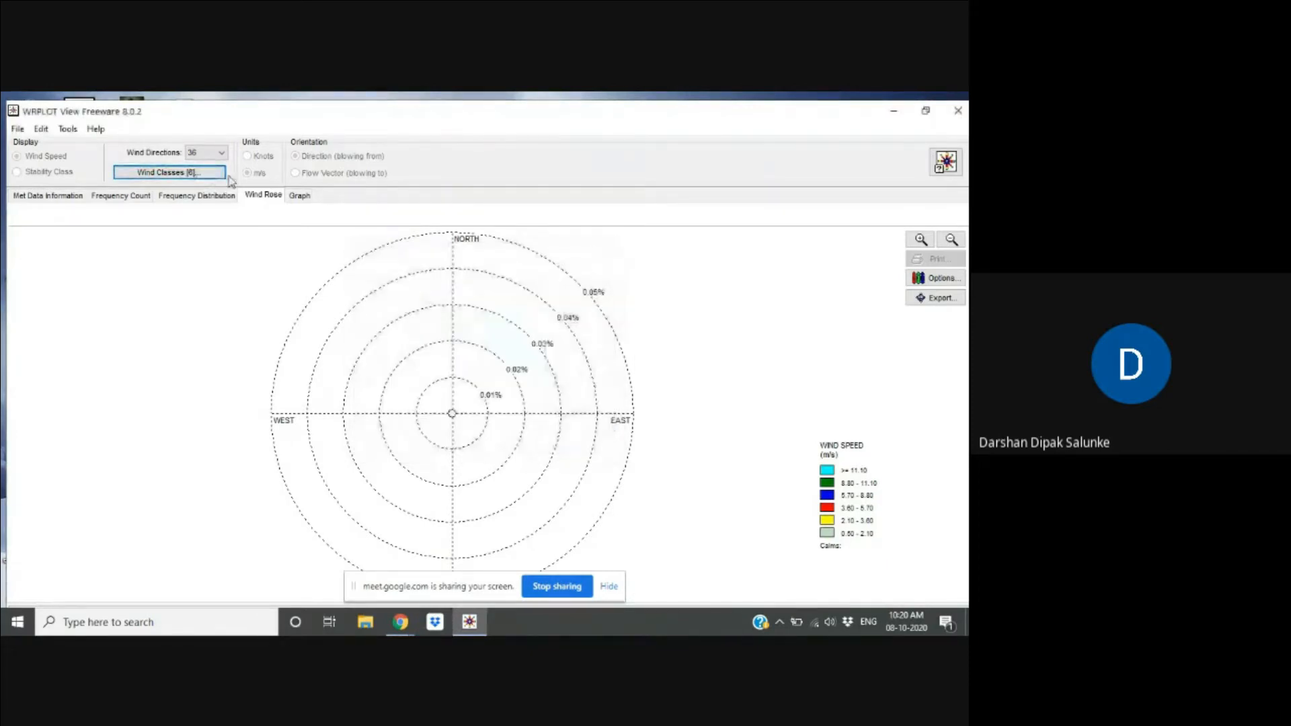
click(68, 197)
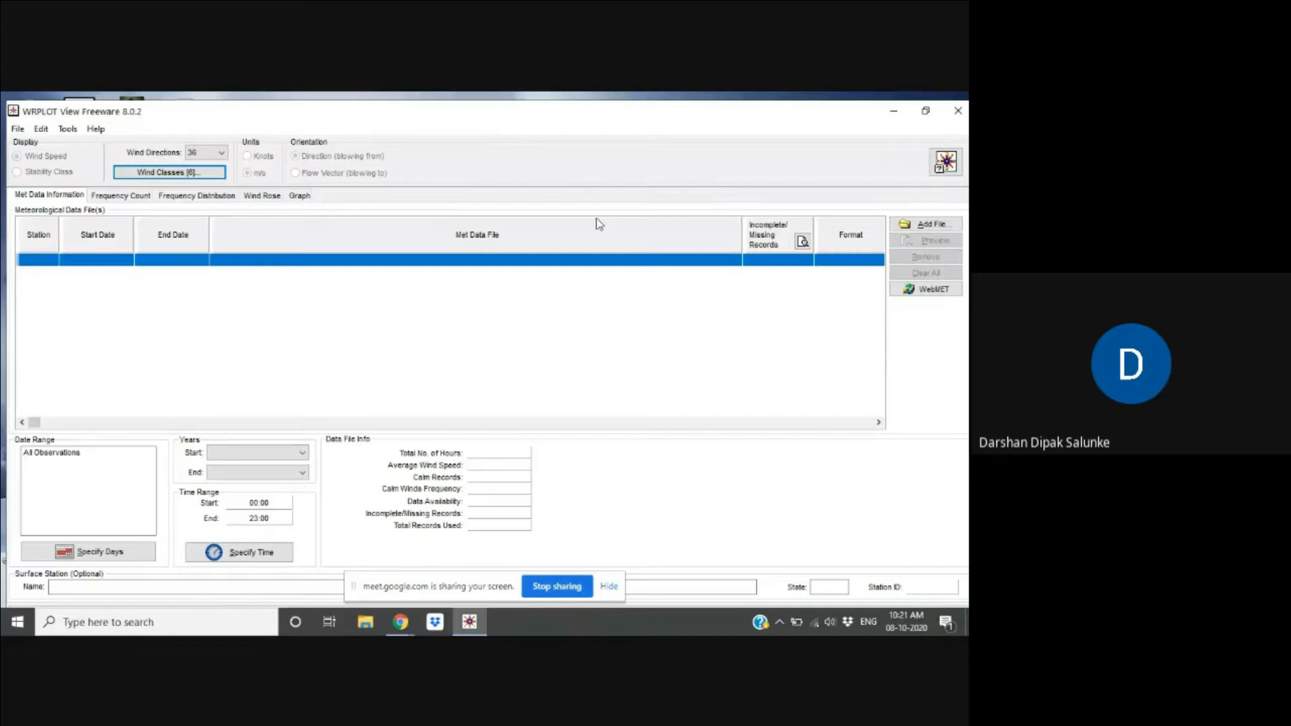
click(68, 131)
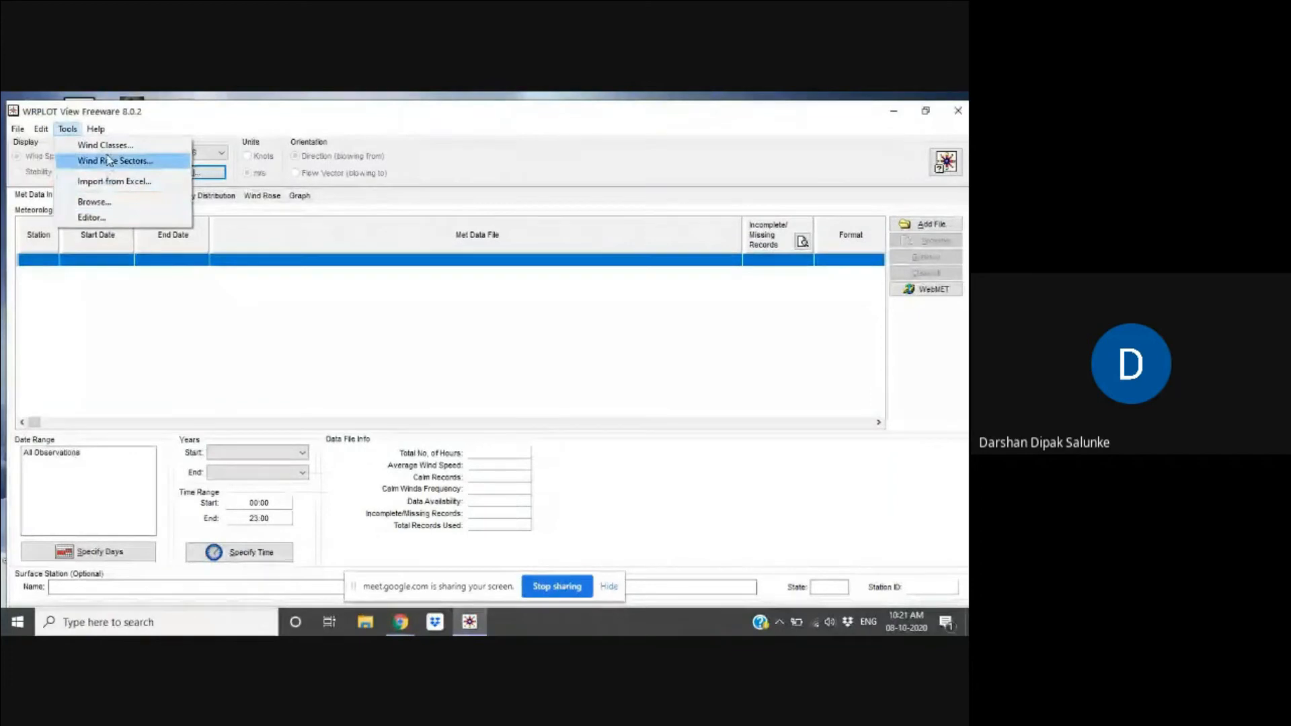
mouse_move(97, 130)
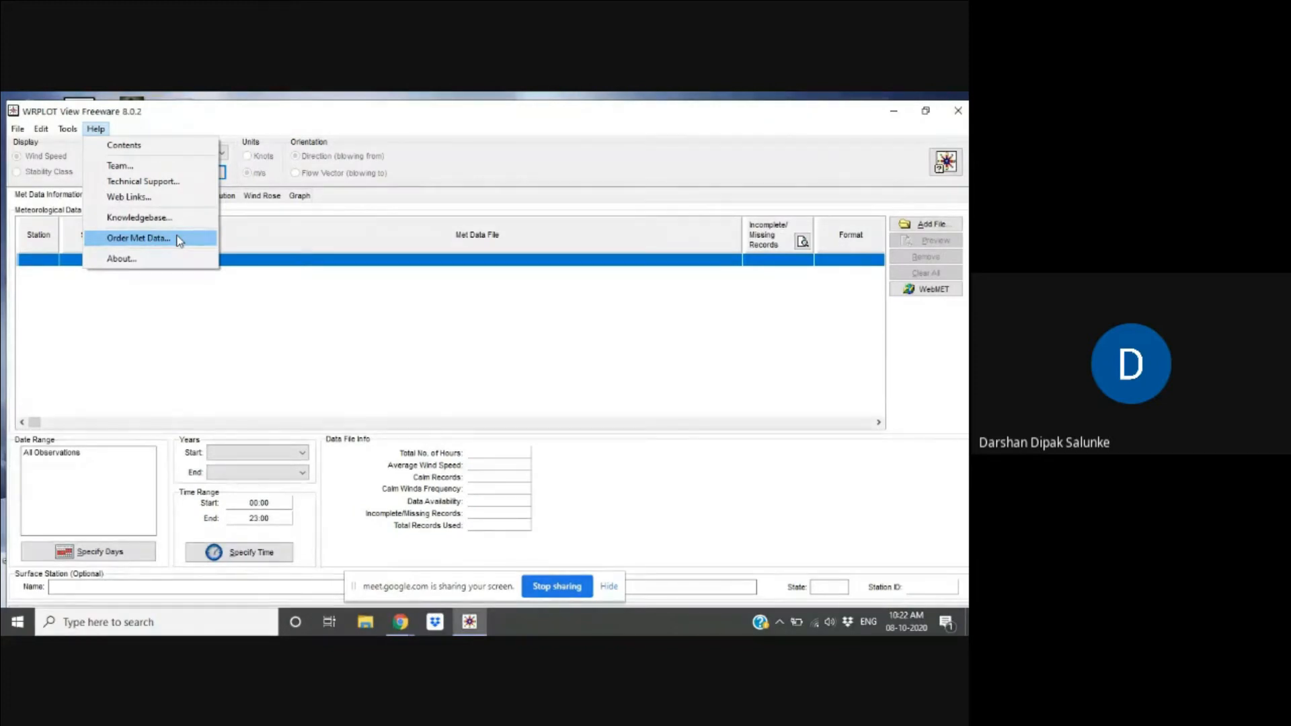
click(343, 264)
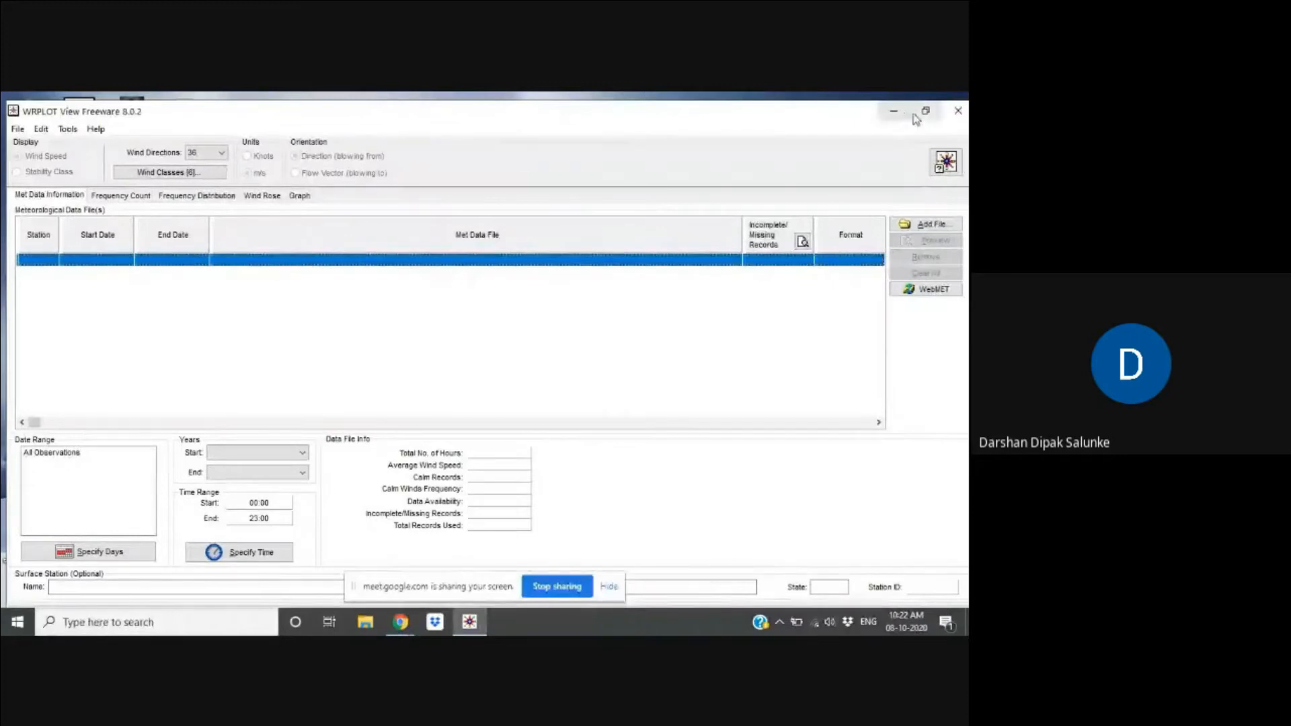
Restart WRPLOT View and show the web links in its About window
click(959, 116)
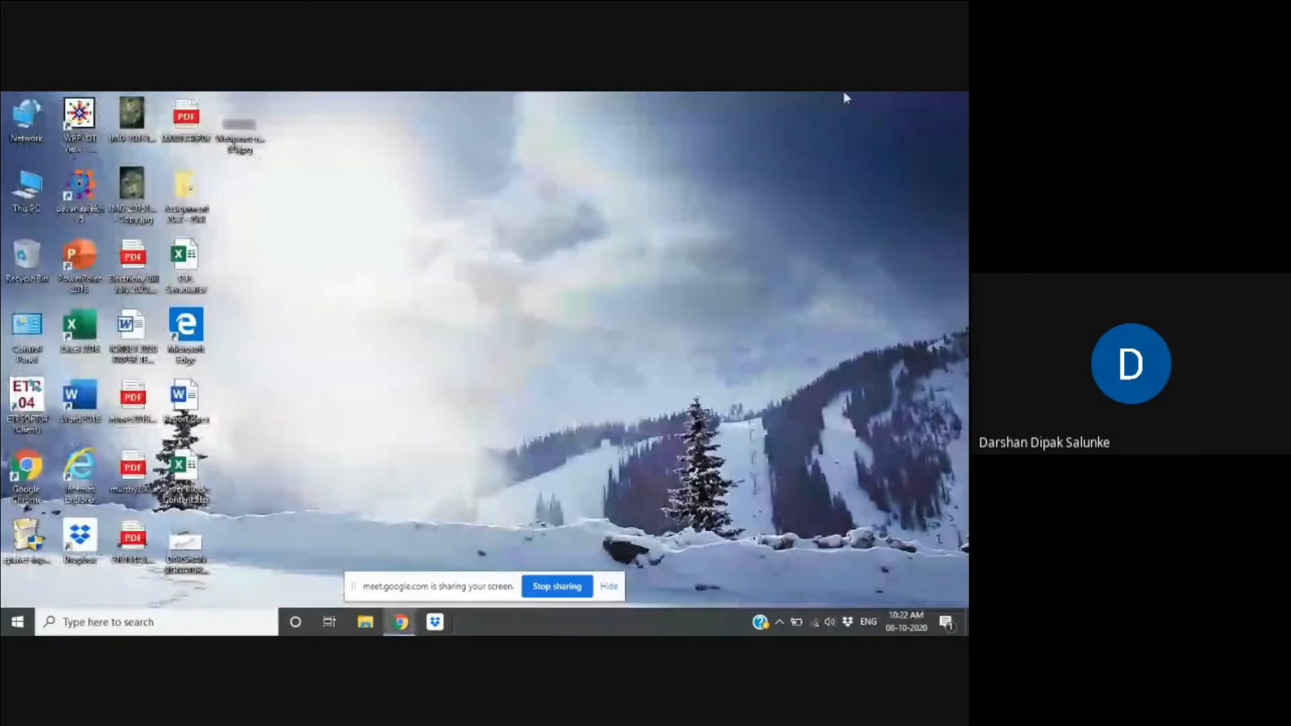
double_click(65, 125)
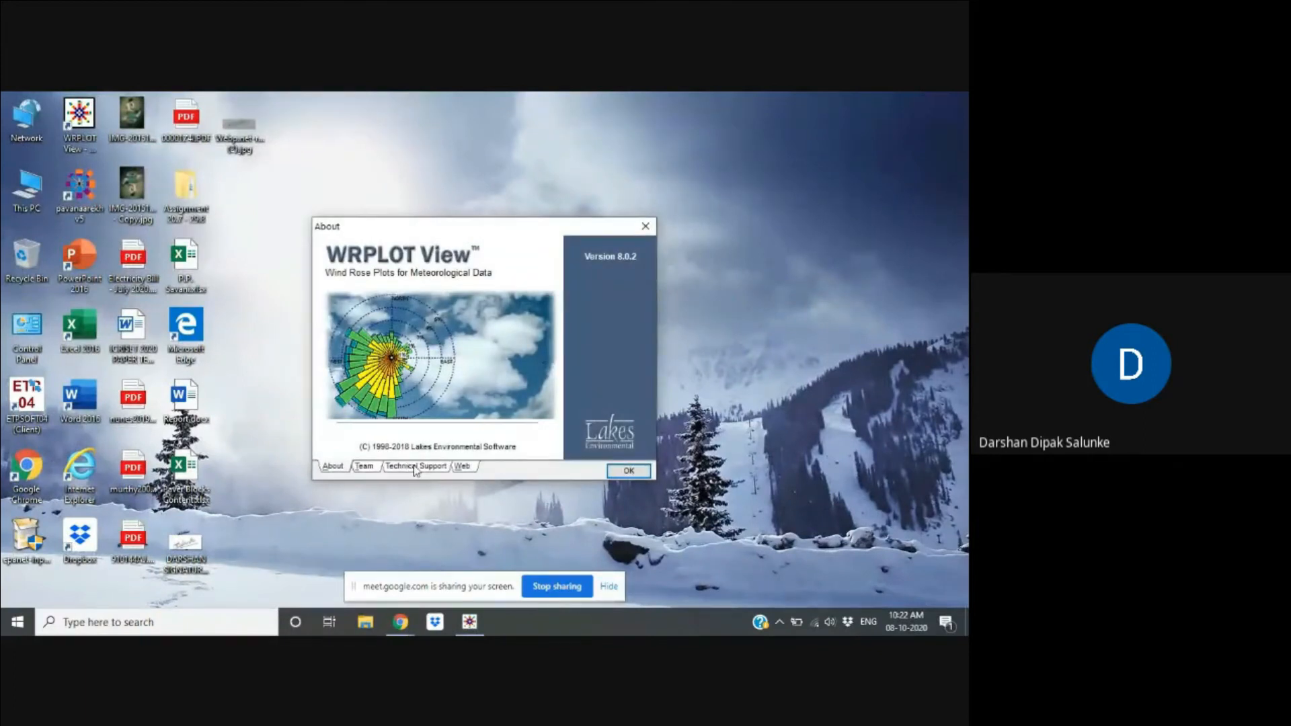
click(469, 468)
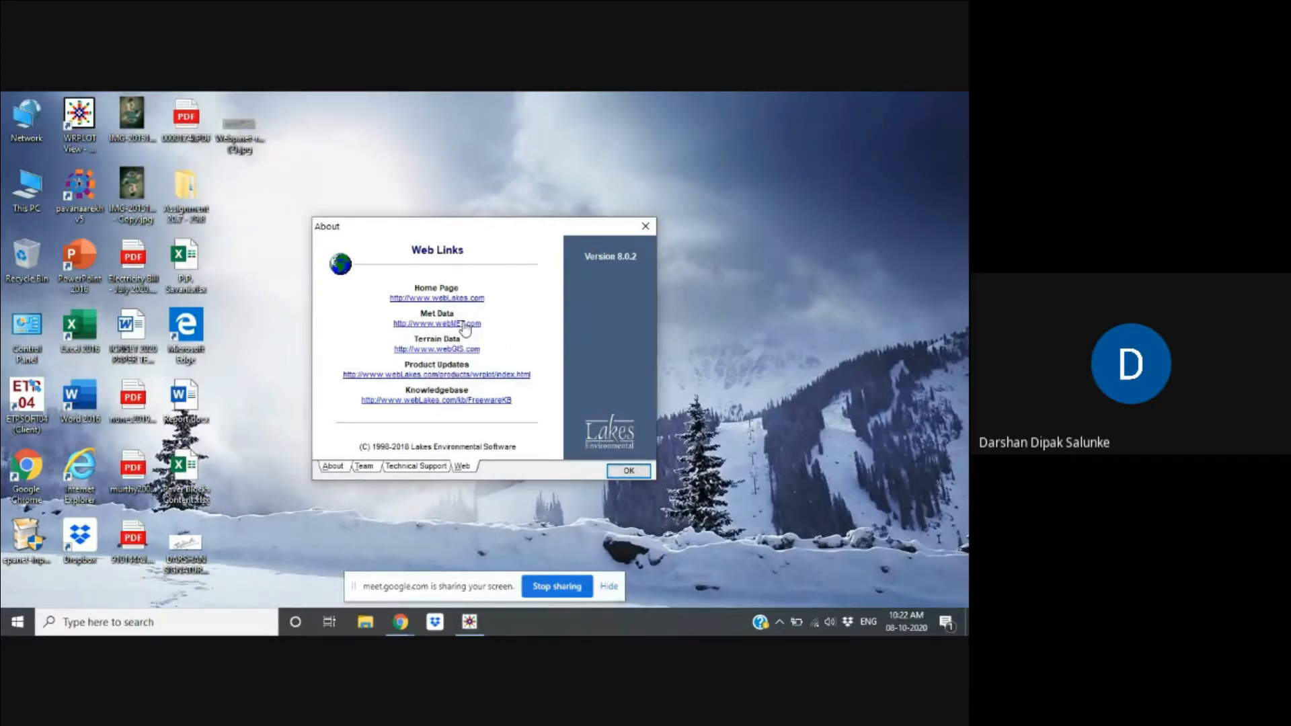
Close the About window, open the WebMET website and show its United States list of met data states
click(623, 473)
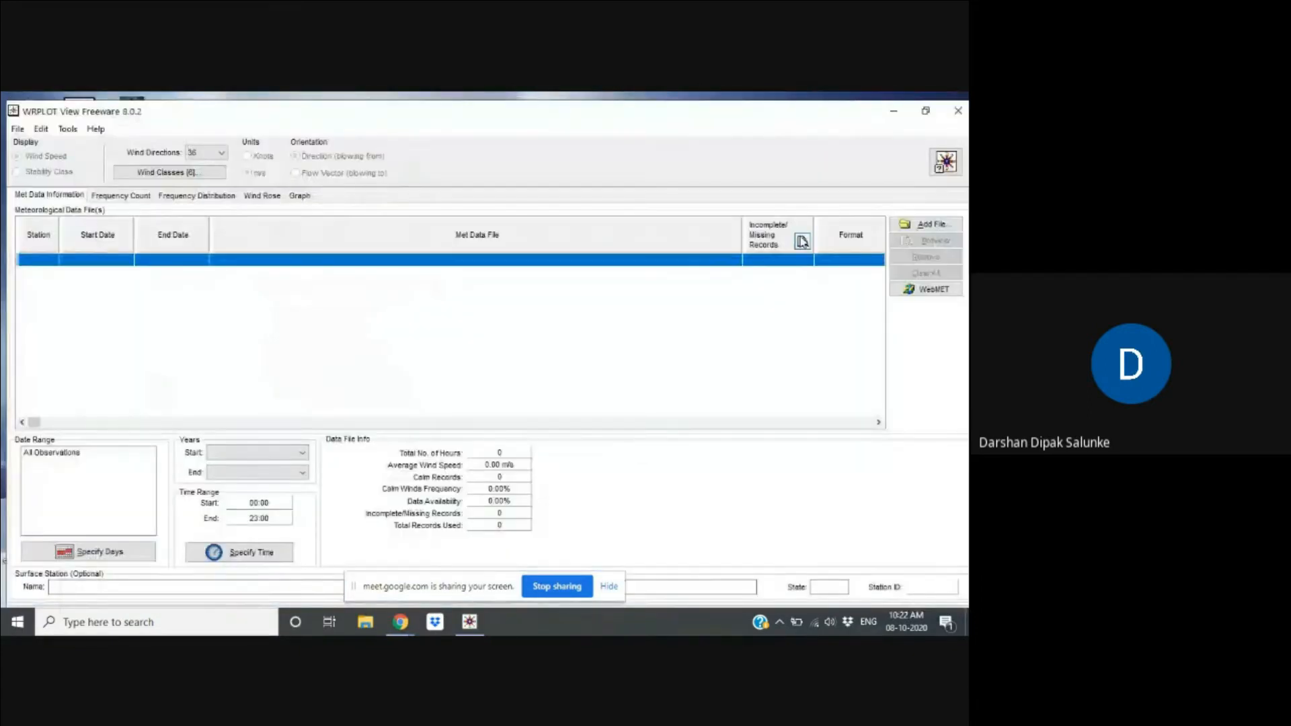
click(910, 289)
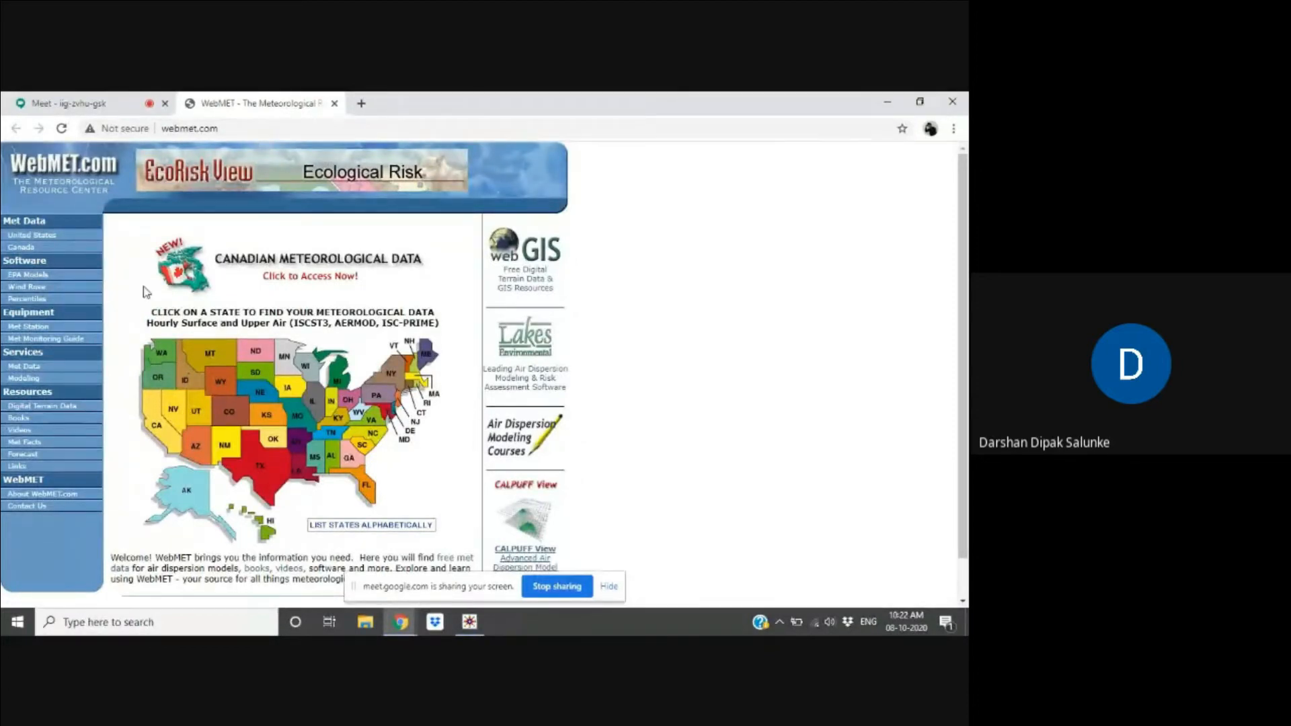
click(38, 239)
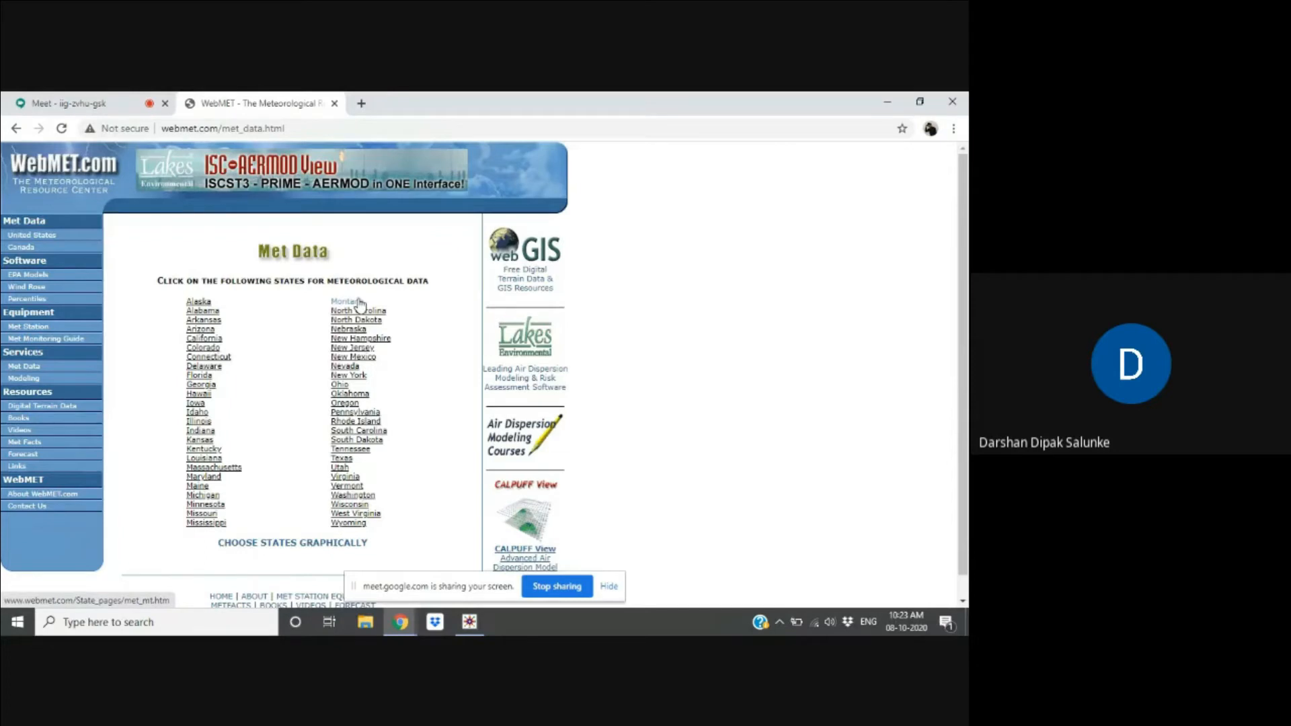
Compare WebMET's Canada and United States met data pages and examine the area map for Ontario
click(23, 248)
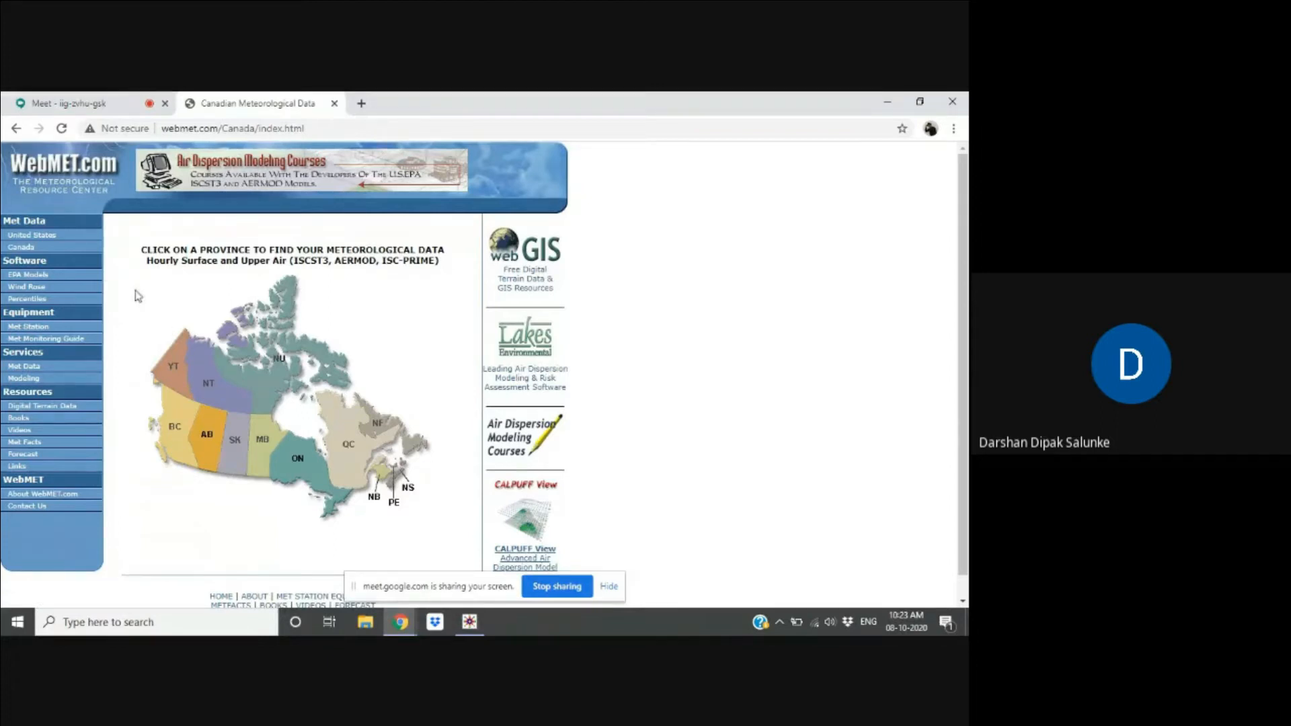
click(58, 235)
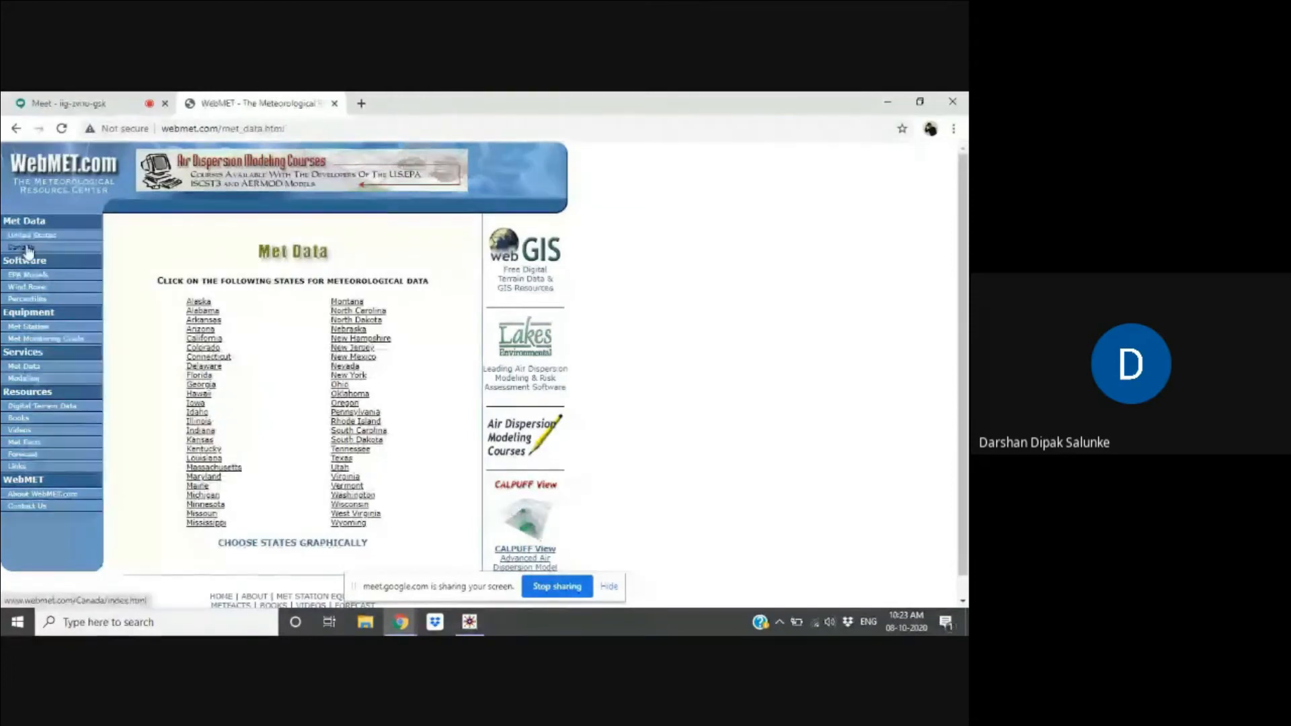
click(28, 248)
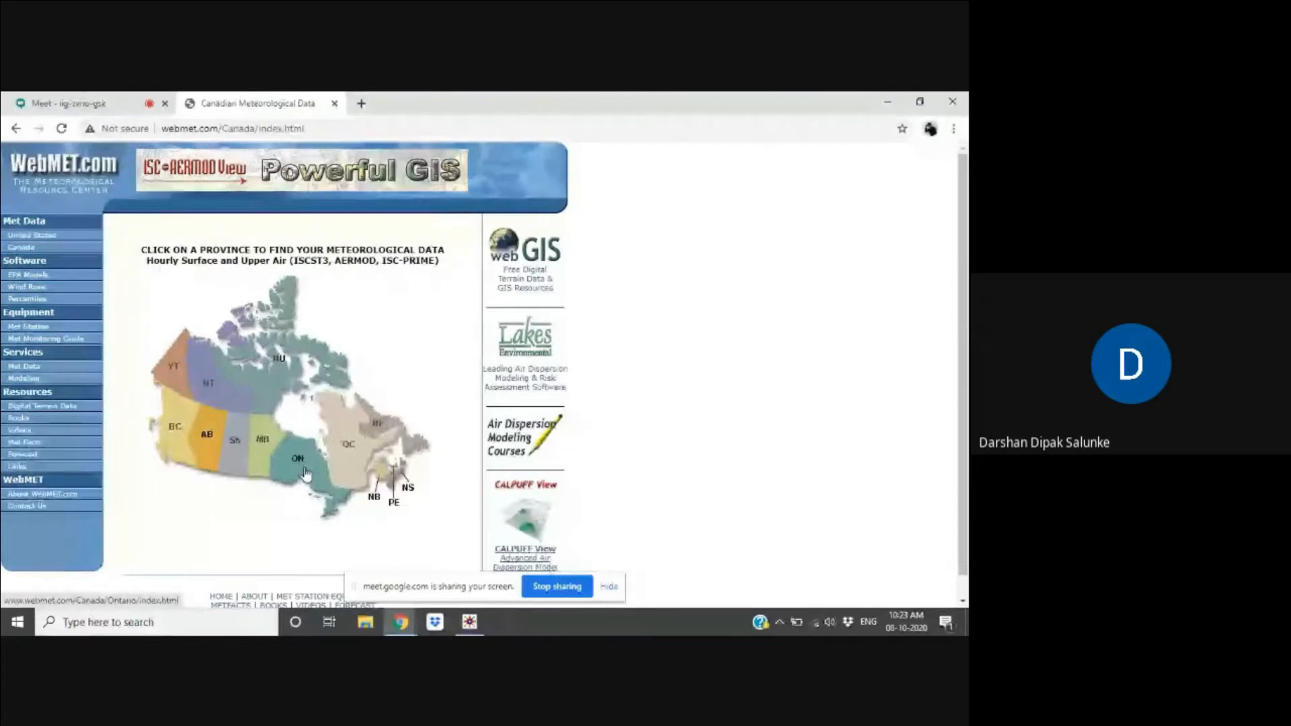
click(306, 473)
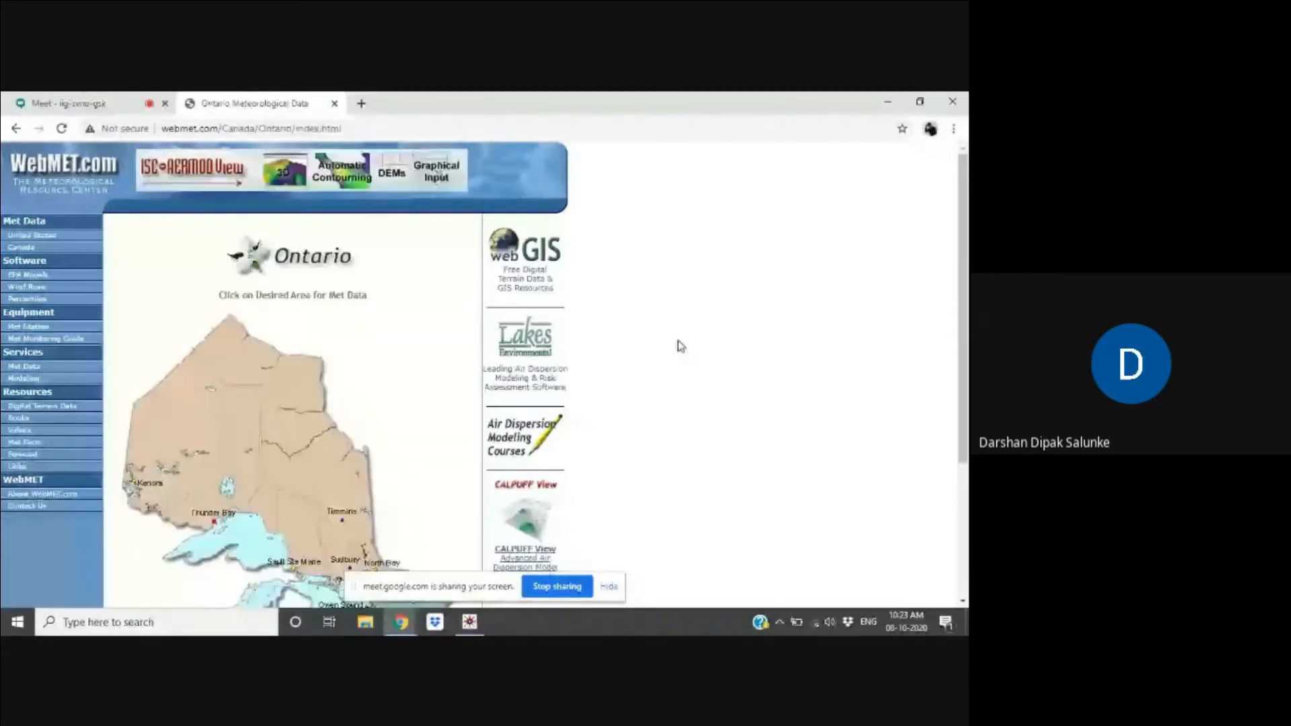
drag(966, 288, 964, 426)
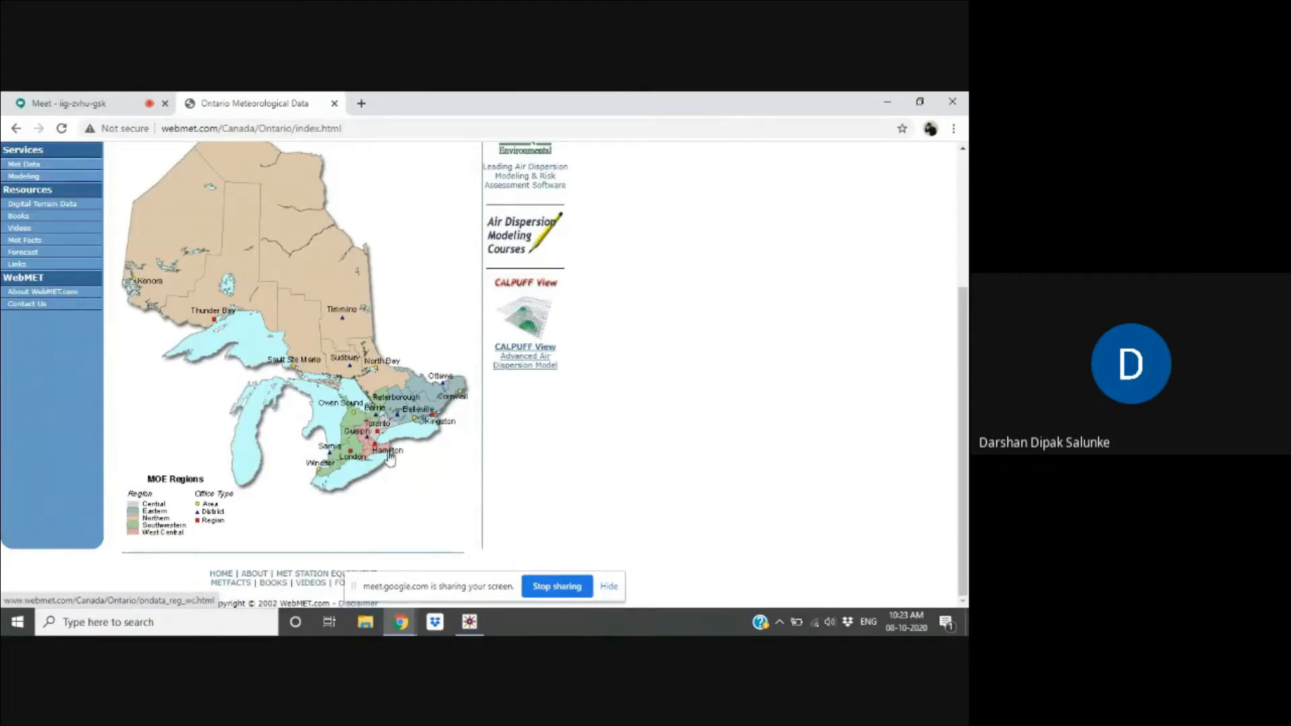
drag(964, 299, 964, 165)
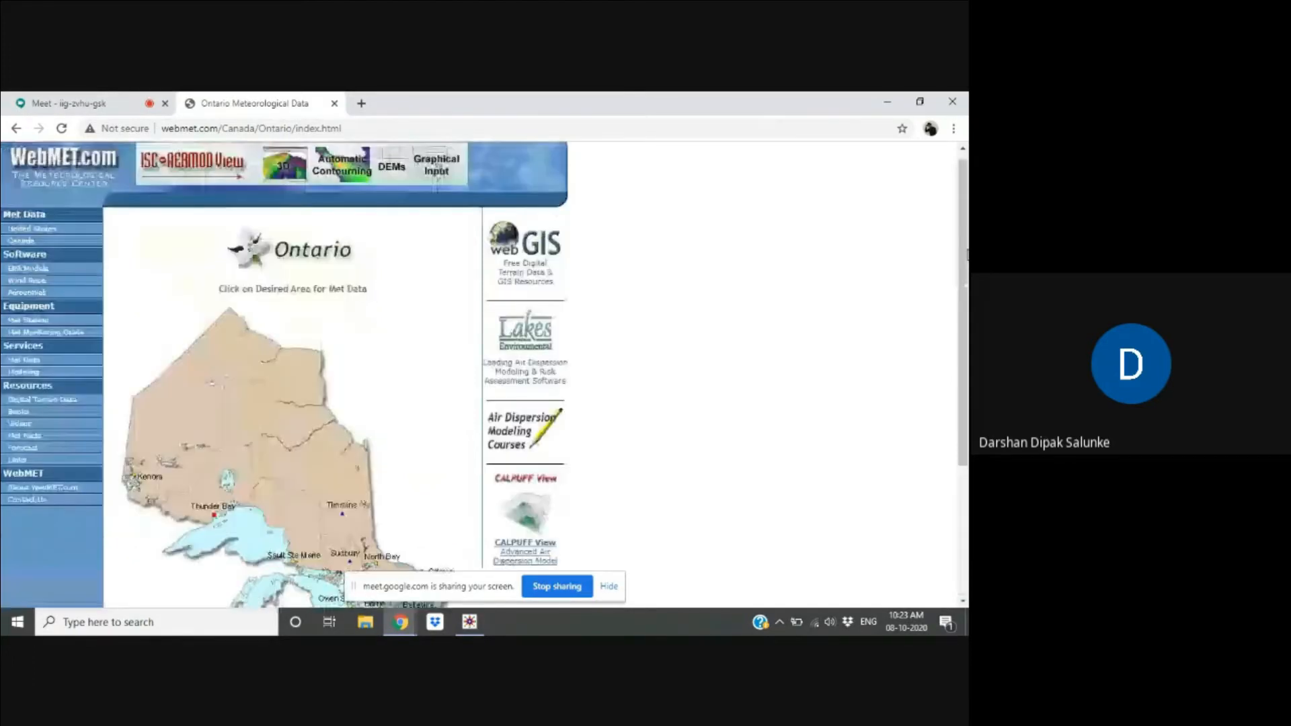
Open the New York met data page from the United States list and look through its station tables
click(10, 236)
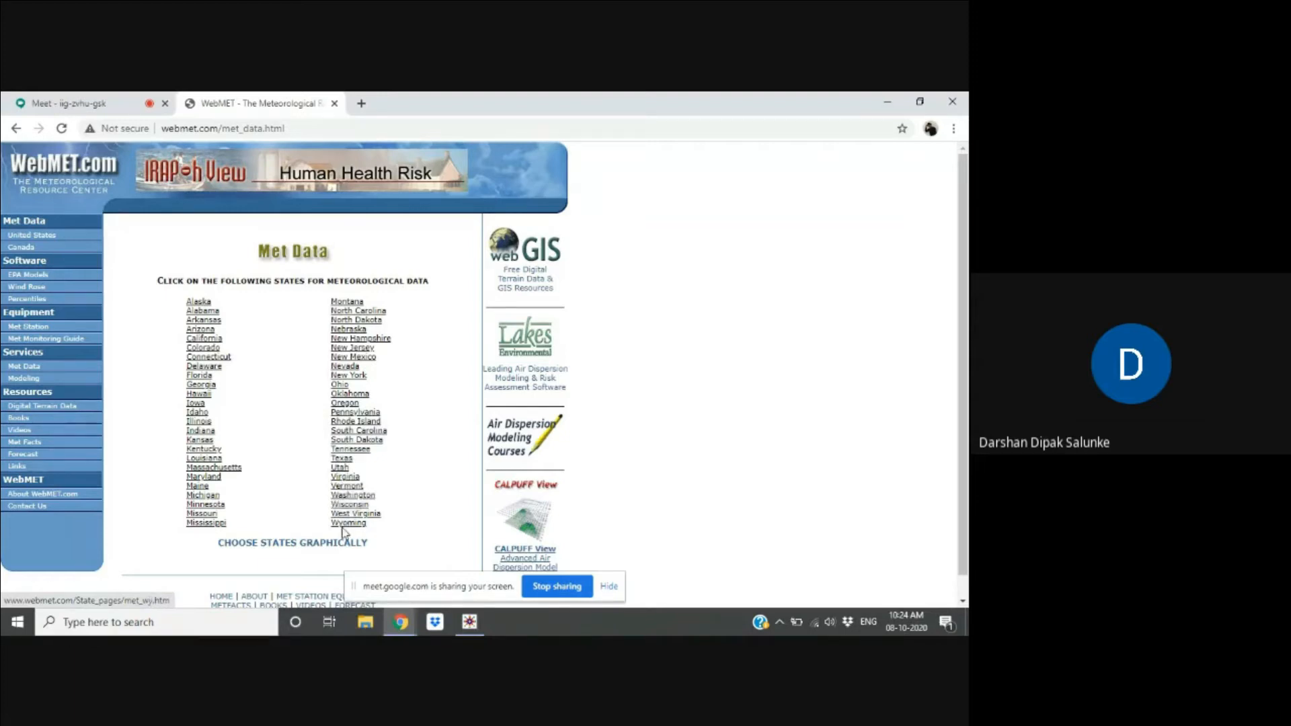
click(349, 381)
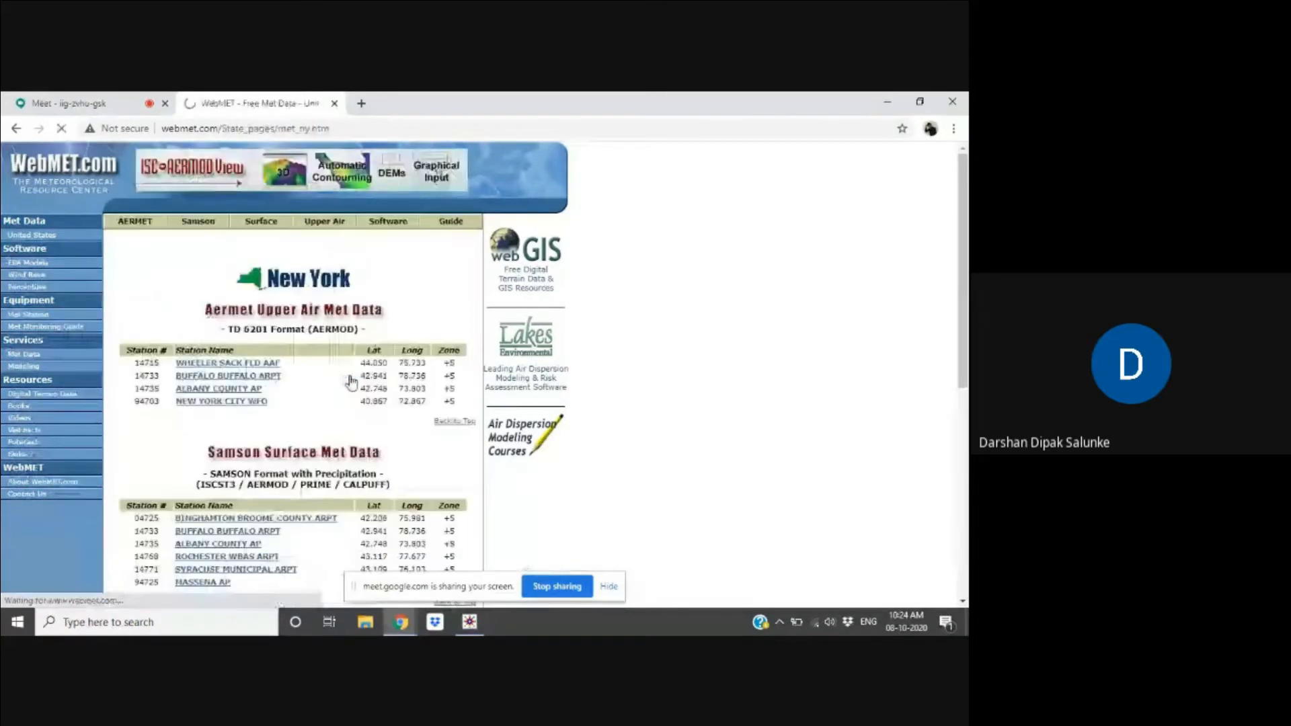
drag(965, 204, 966, 413)
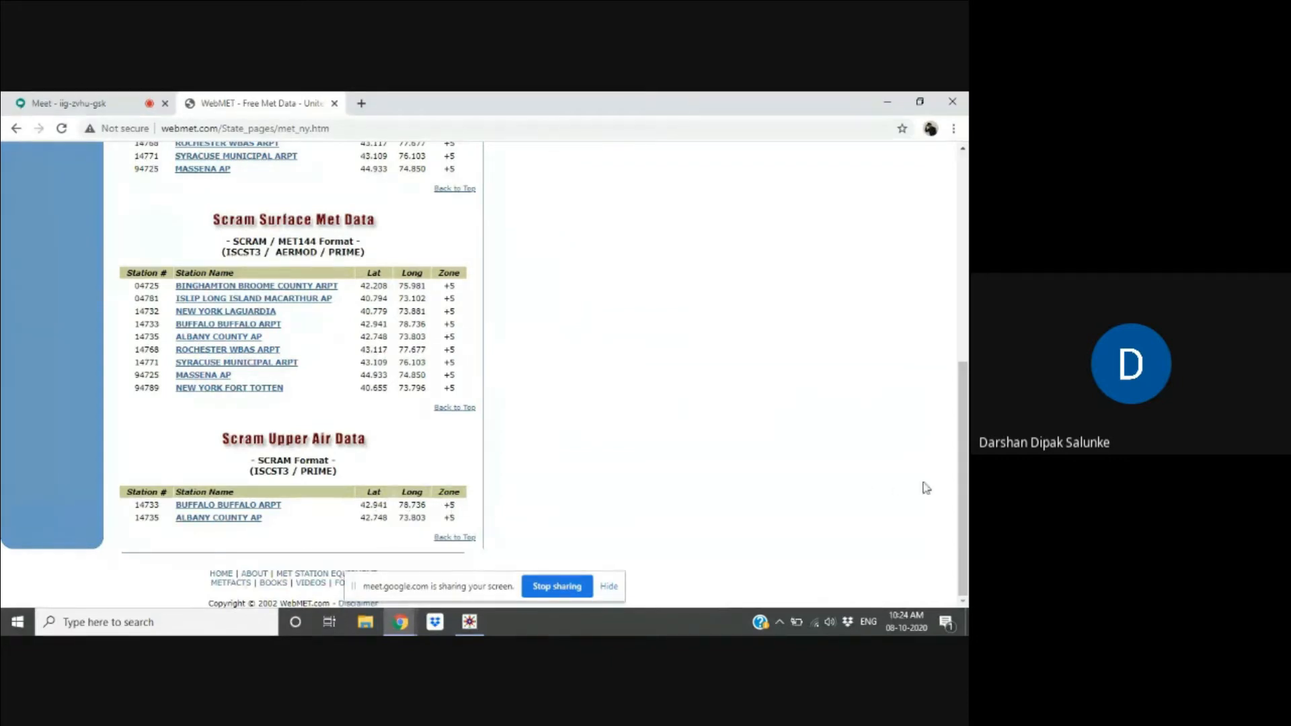
drag(963, 487, 966, 301)
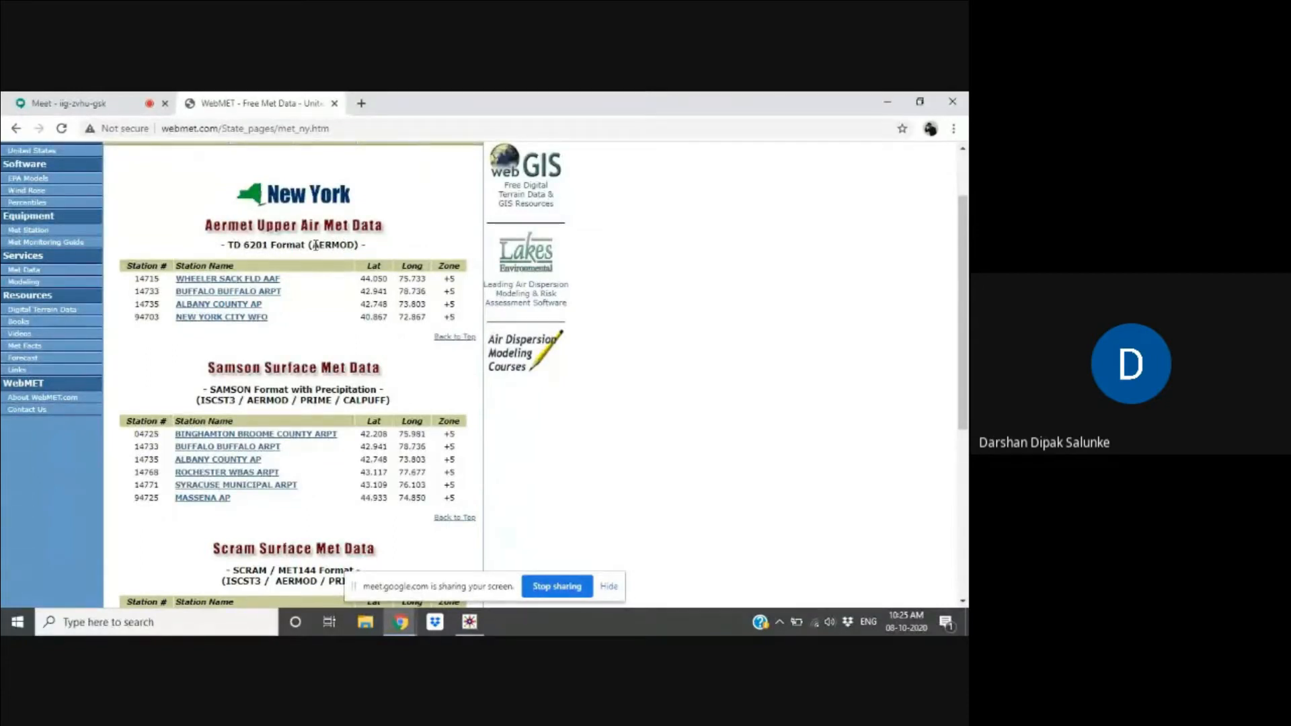
Highlight AERMOD in the Aermet upper air format and the model names under the Samson surface met data heading
drag(314, 245, 356, 245)
click(296, 344)
drag(199, 400, 332, 402)
drag(344, 400, 380, 399)
click(405, 401)
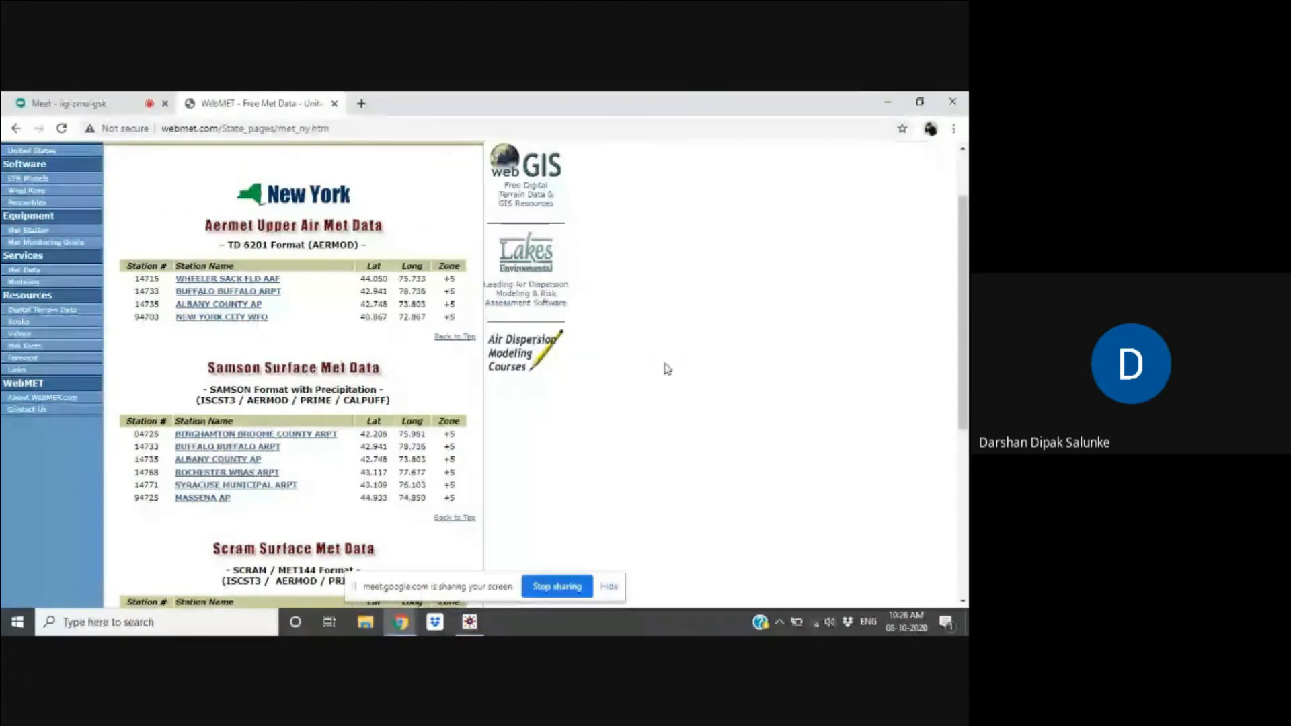
Examine New York's Scram surface and Scram upper air station tables and return to the start of the page
drag(965, 289, 963, 435)
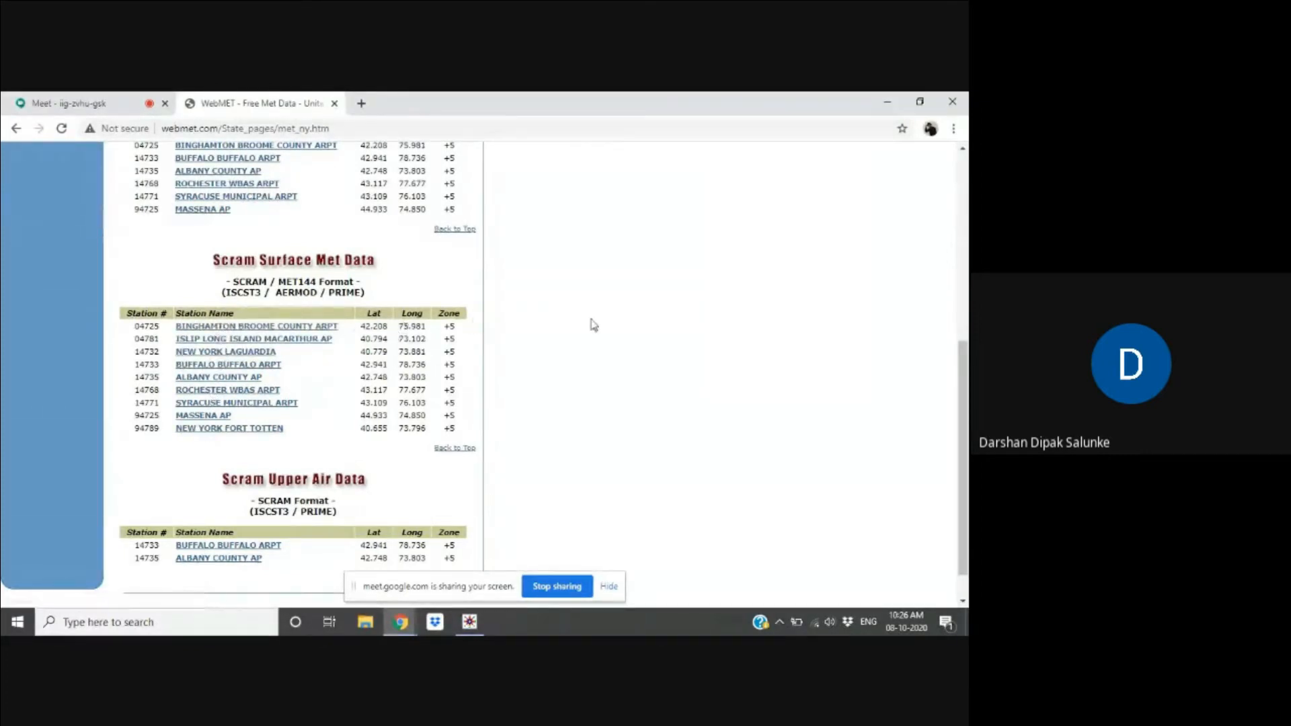
drag(962, 372, 963, 394)
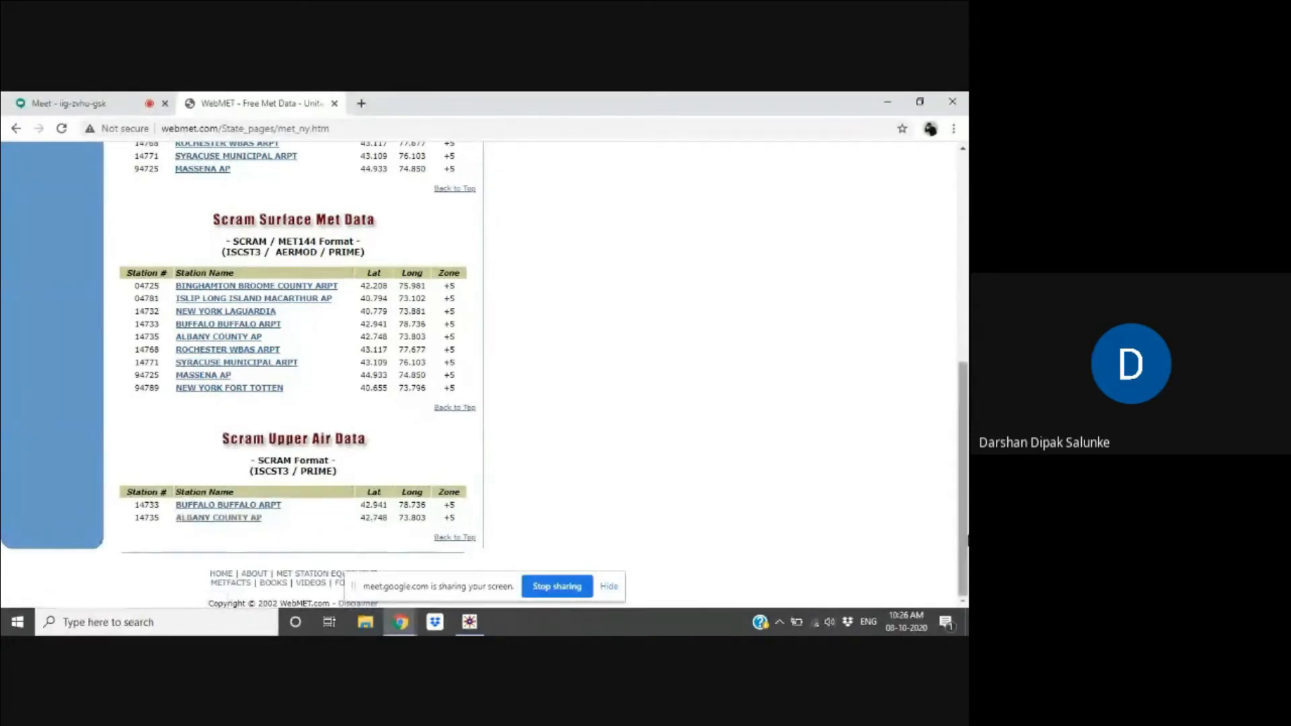
drag(966, 538, 955, 468)
drag(955, 467, 954, 322)
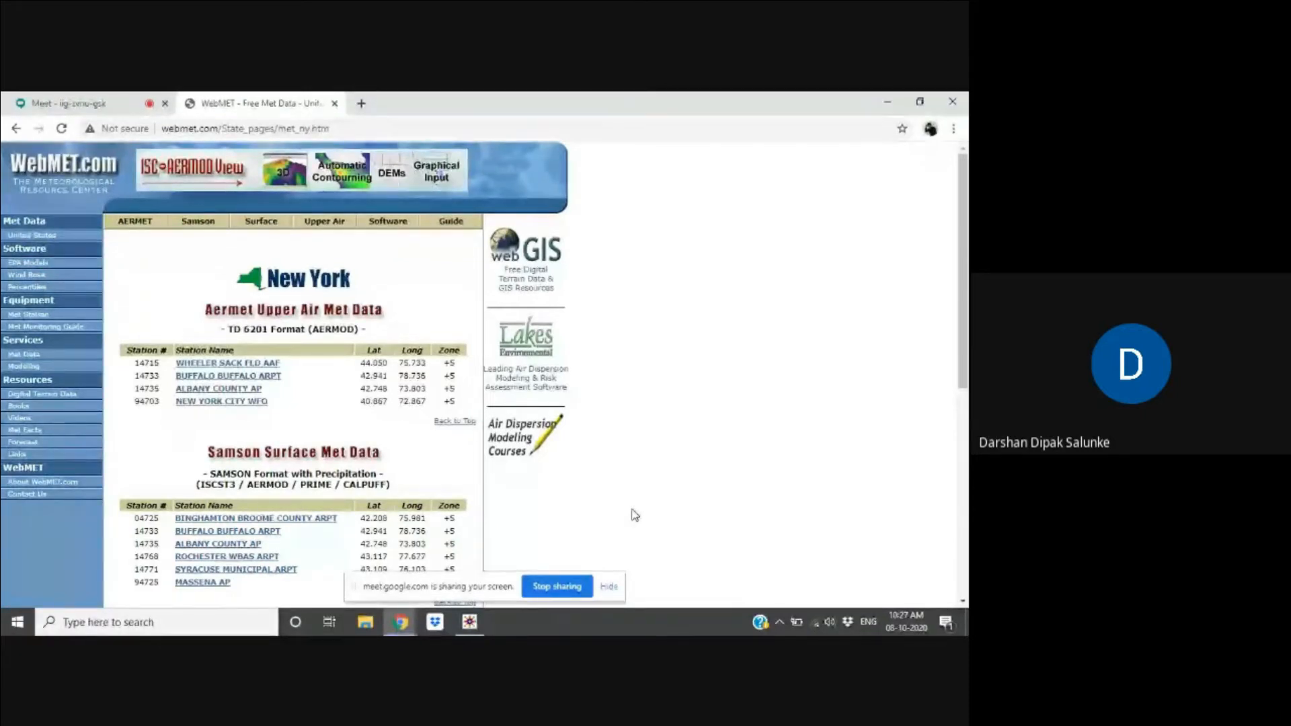
Open the Samson surface data for the BUFFALO BUFFALO ARPT station and download the 1990 file
drag(964, 376, 966, 501)
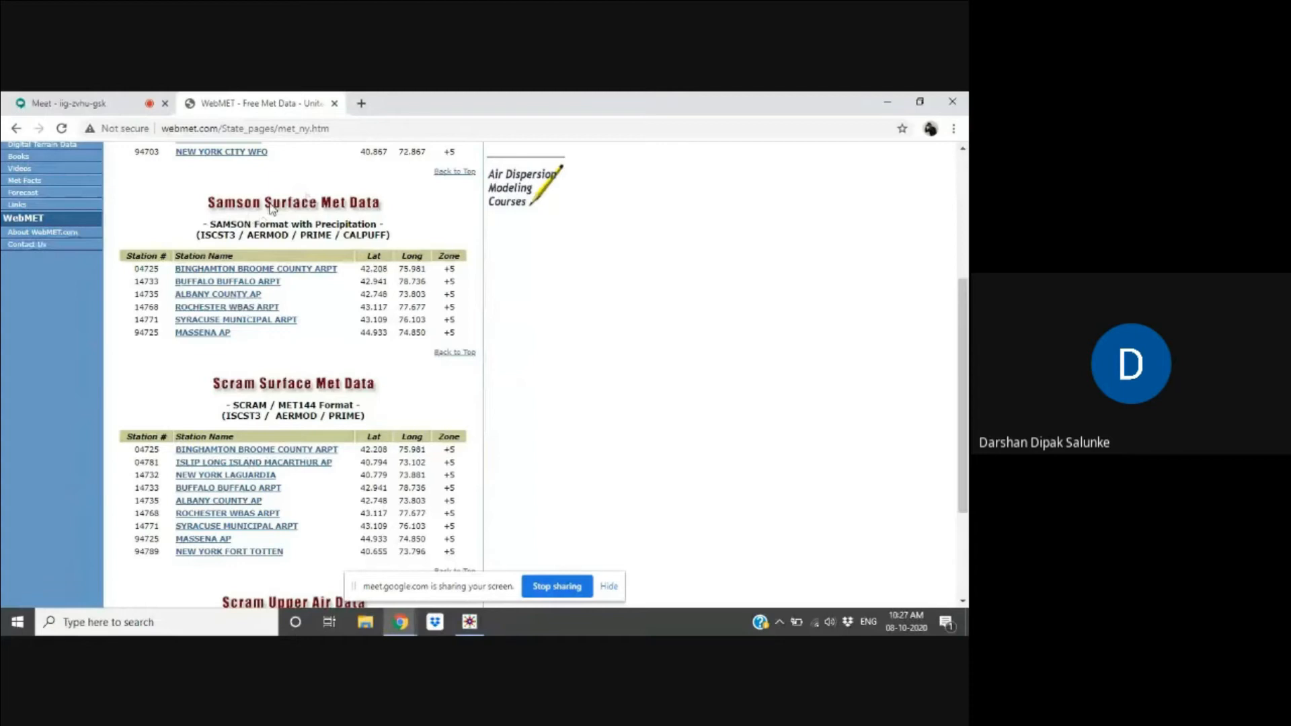
click(199, 283)
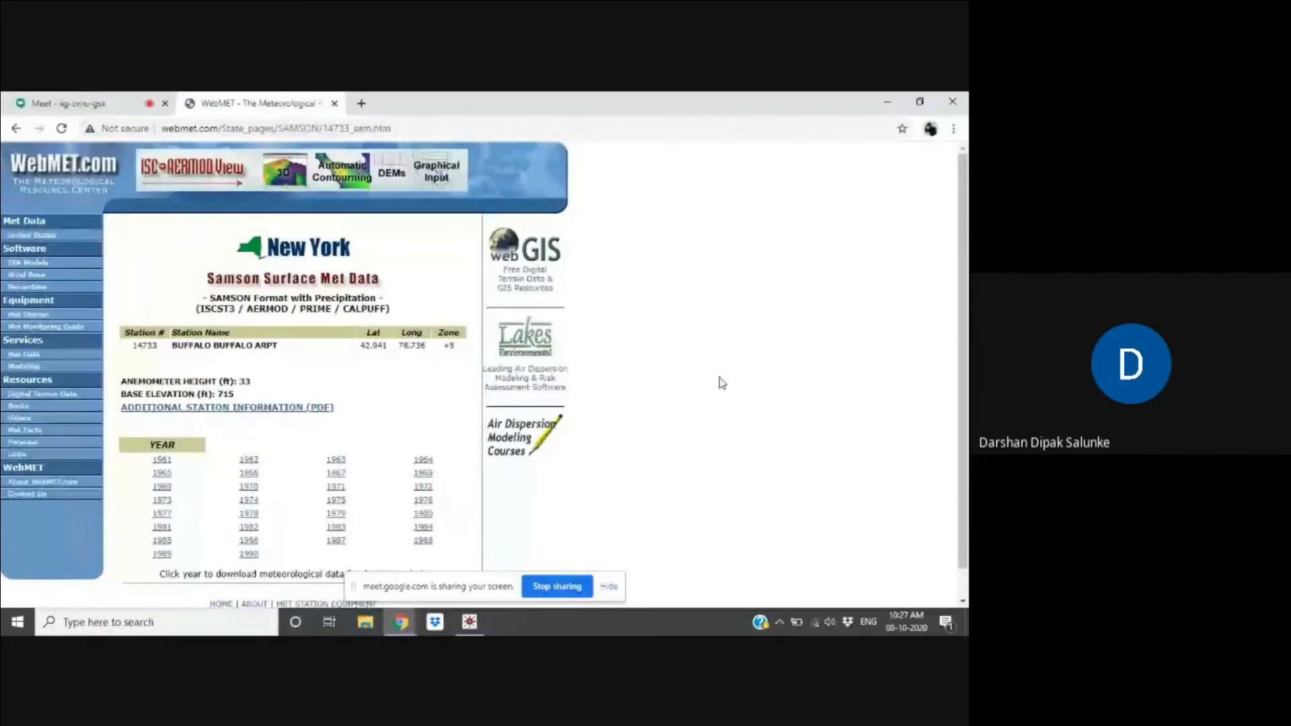
scroll(484, 370, down, 1)
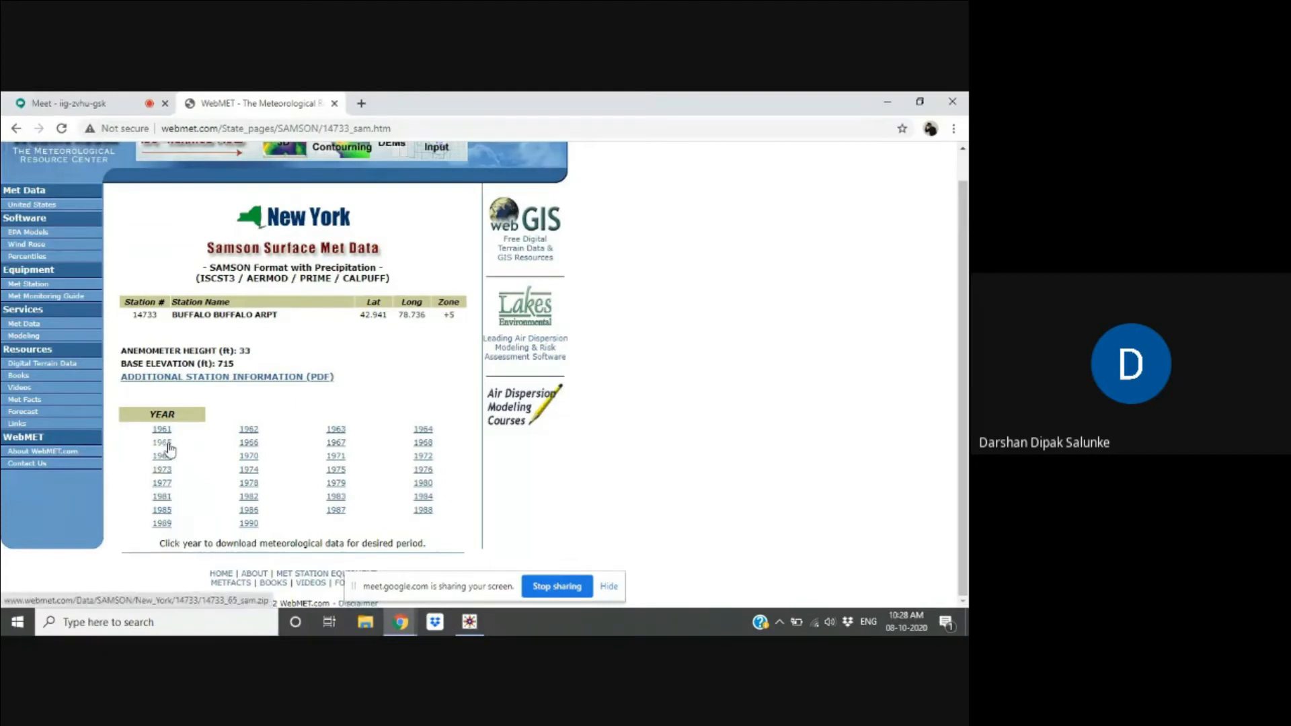
click(246, 525)
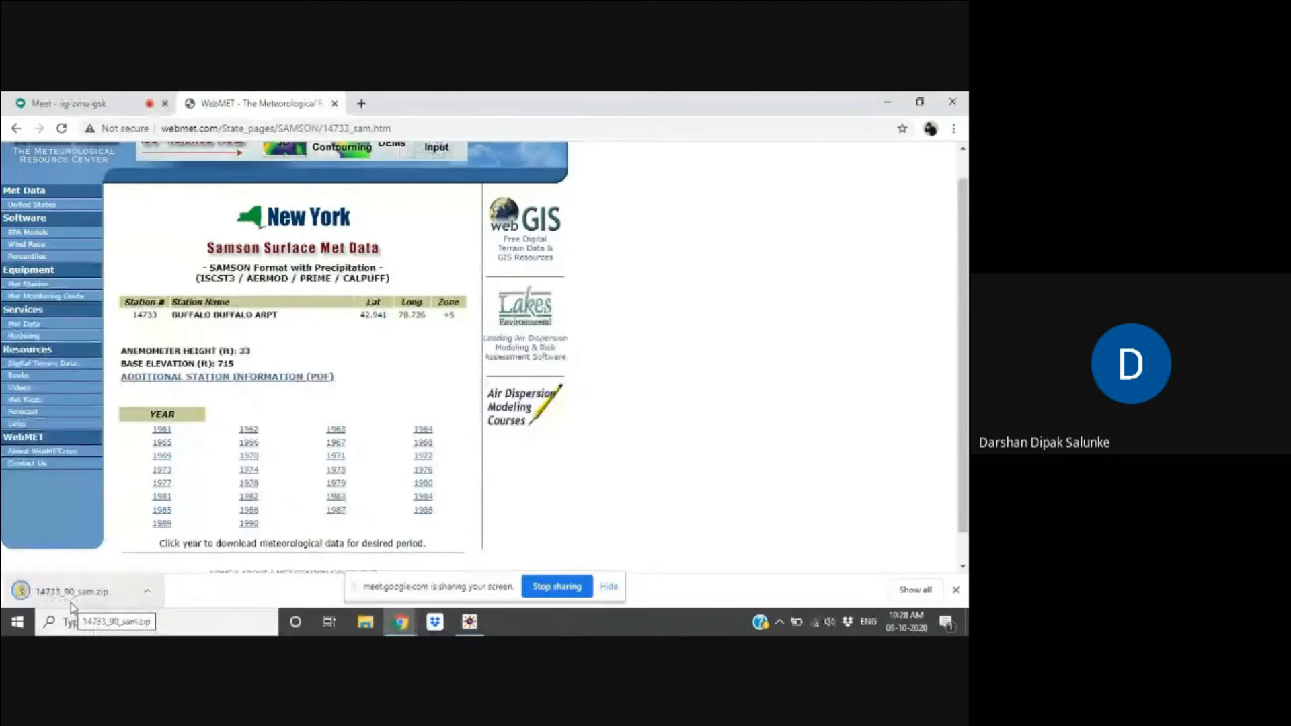
Show the downloaded 14733_90_sam.zip in its folder, open the archive and select 14733_90.sam
click(150, 593)
click(170, 542)
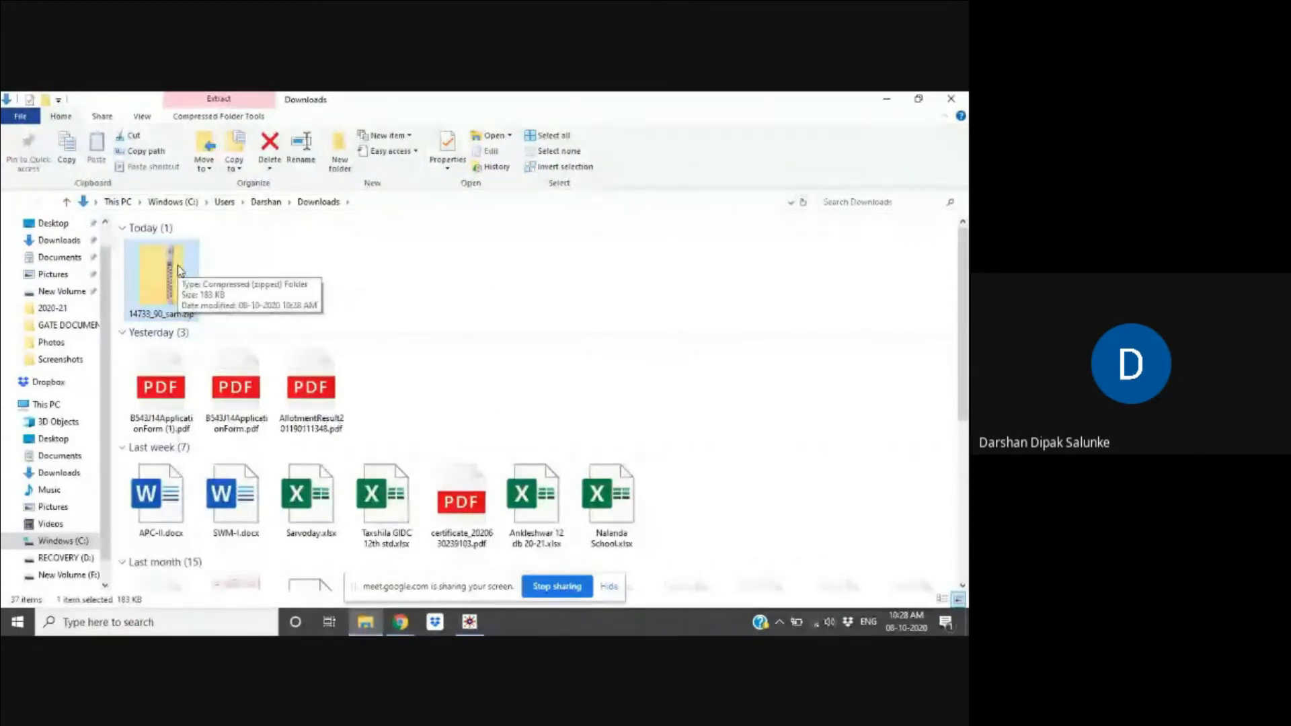
double_click(179, 270)
click(179, 248)
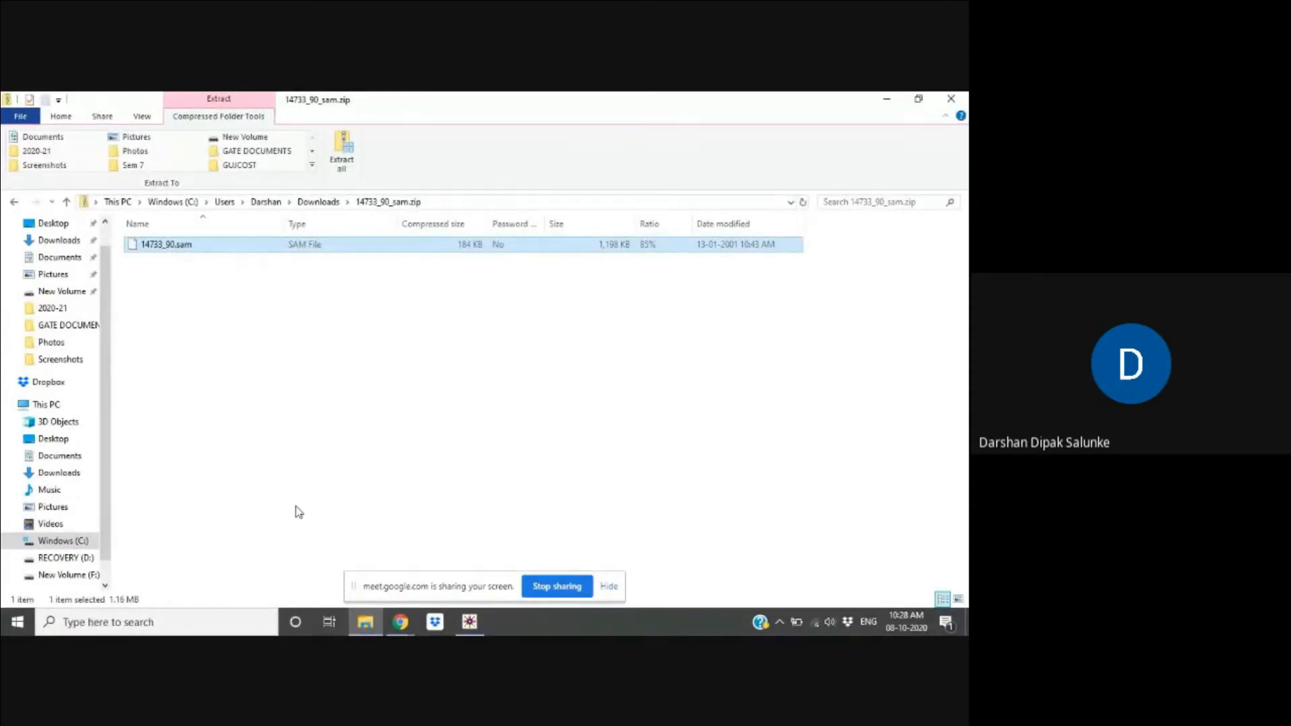
Return to the WebMET station page and check the station number and year used in the downloaded file's name
mouse_move(400, 622)
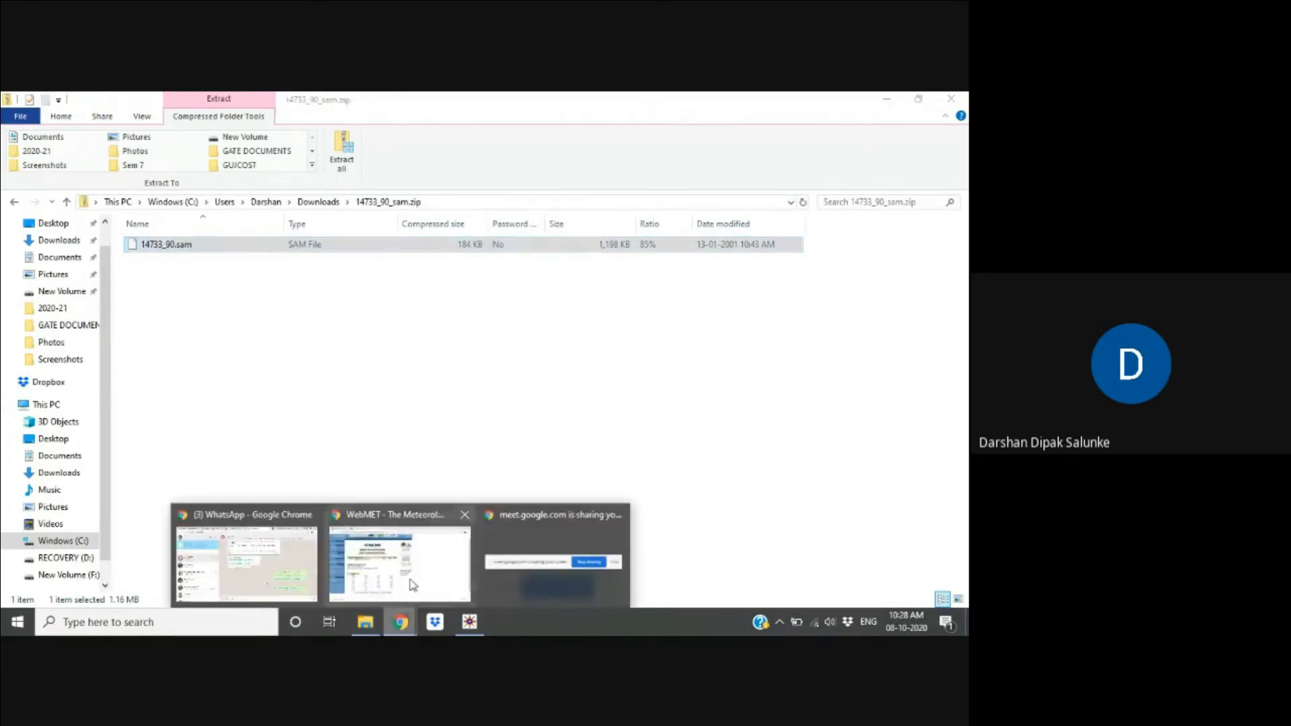
click(402, 555)
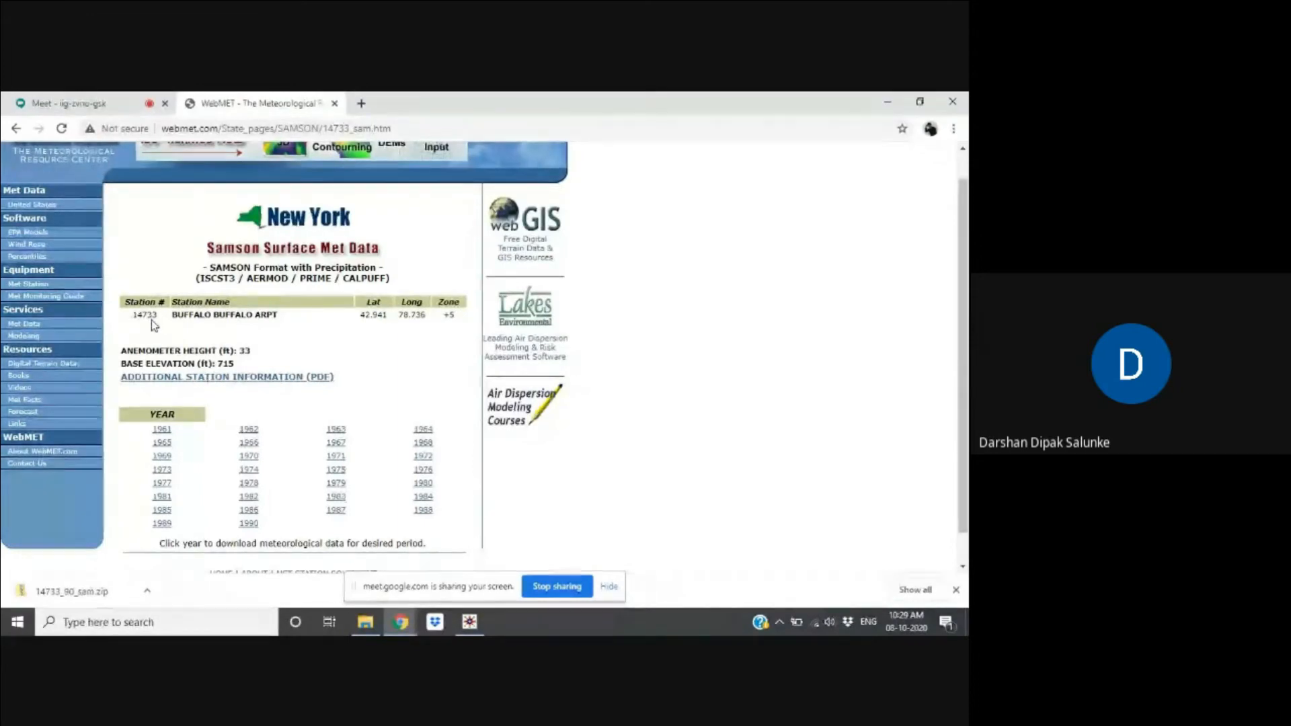
mouse_move(401, 621)
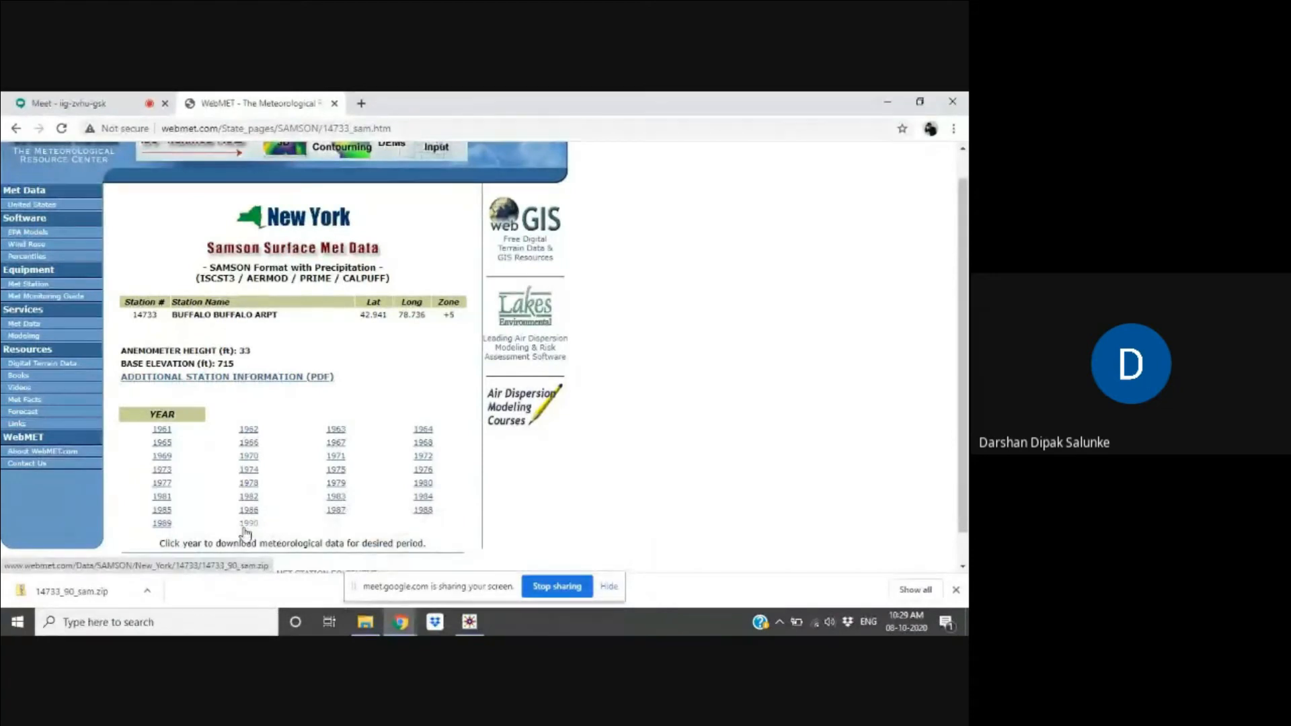
Copy 14733_90.sam out of the zip archive into the Downloads folder
click(368, 624)
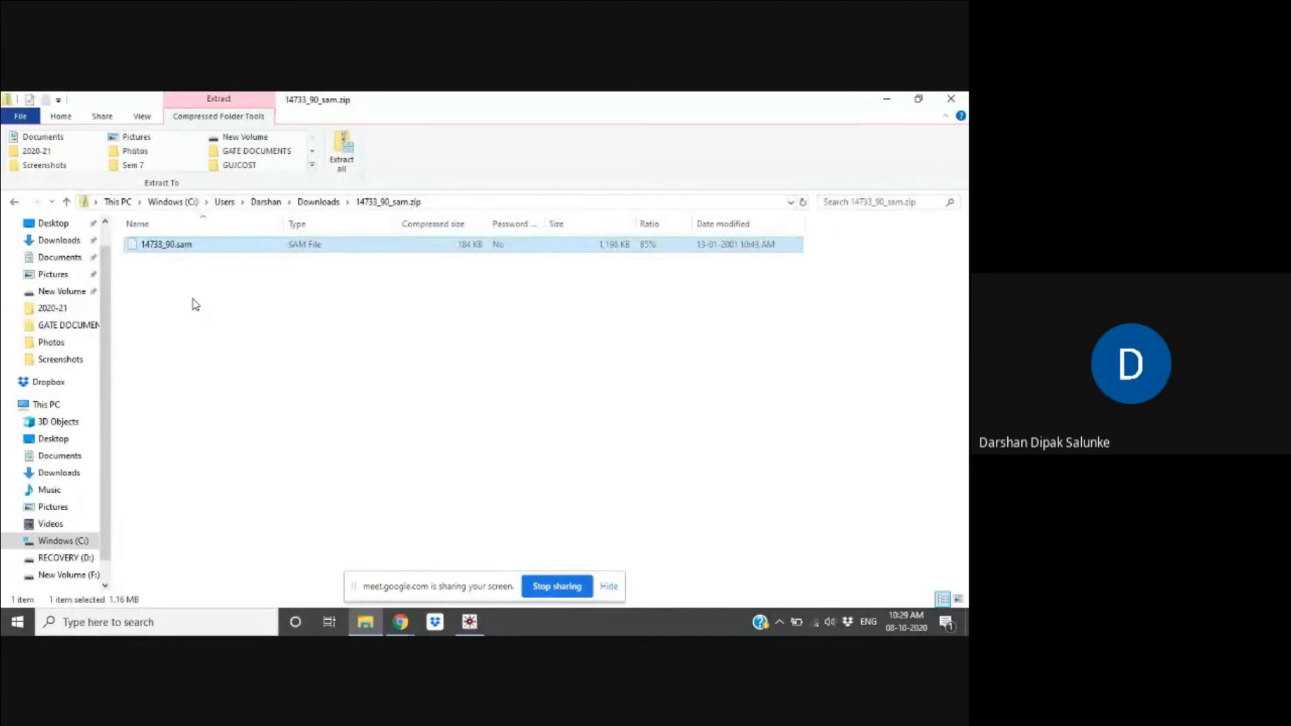
key(BackSpace)
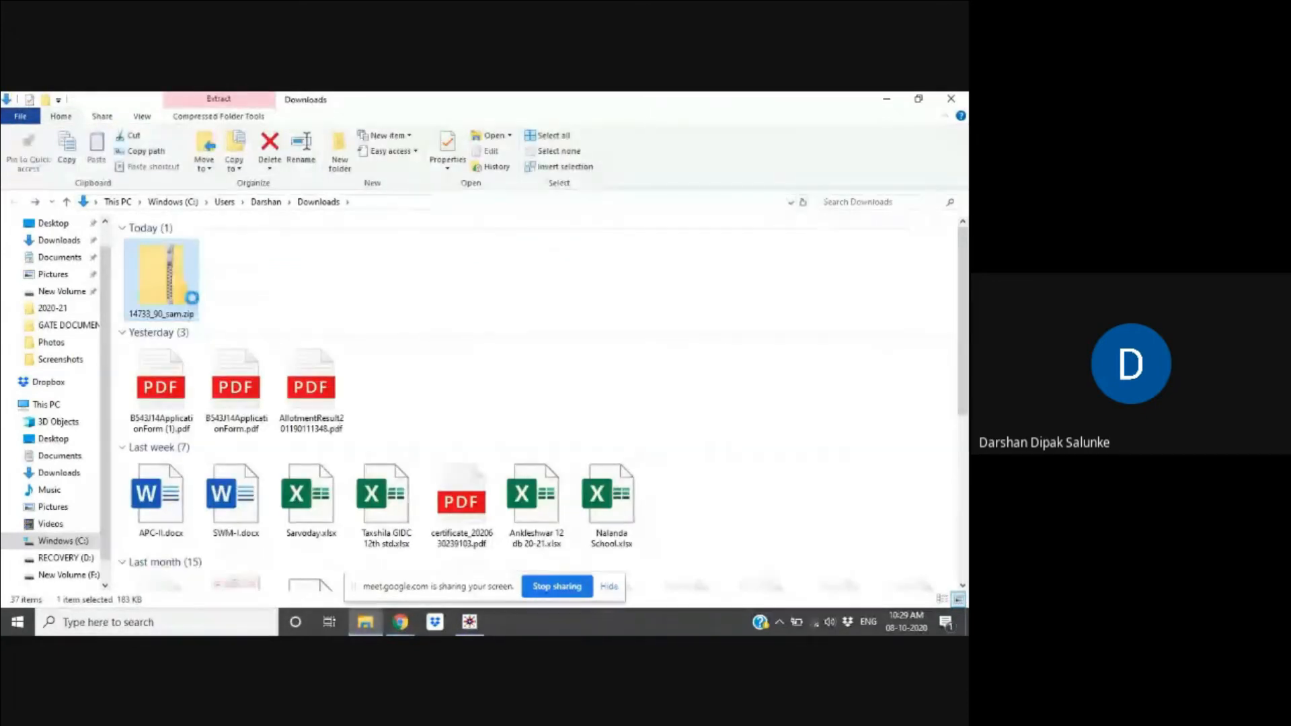
key(ctrl+v)
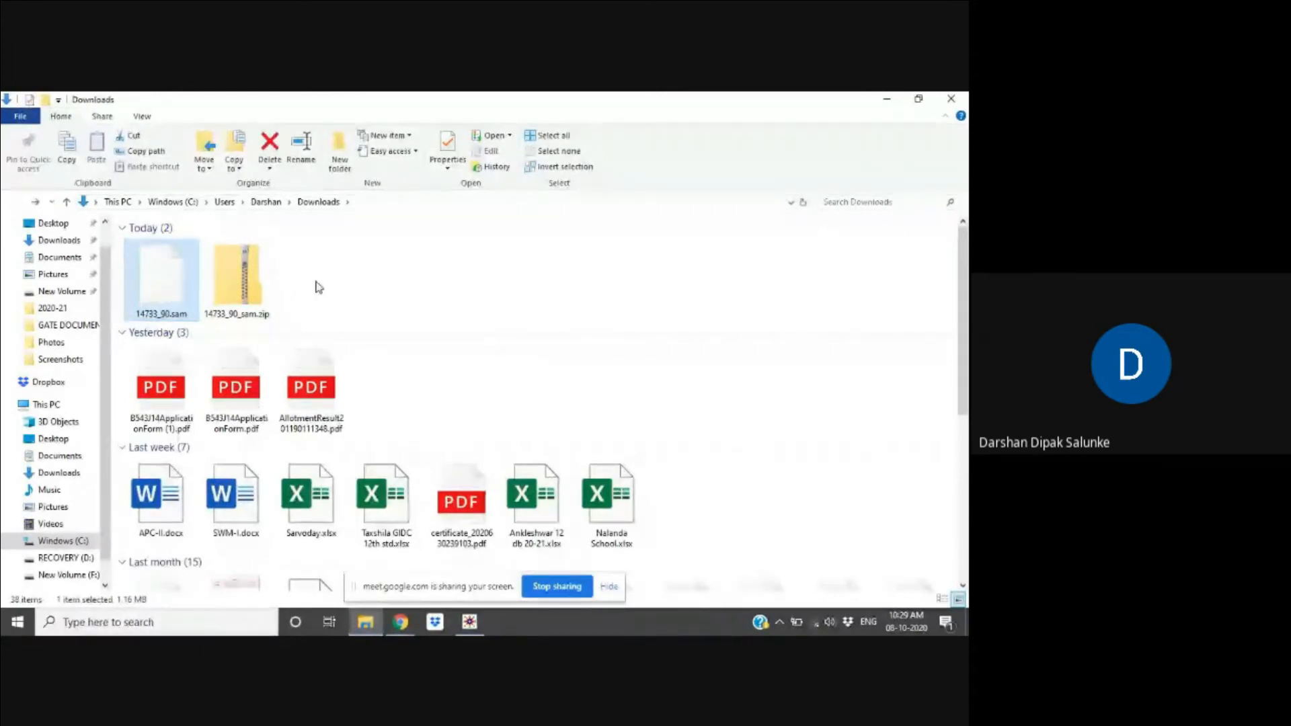
Switch to WRPLOT View and start adding a met data file from the Downloads folder
click(474, 628)
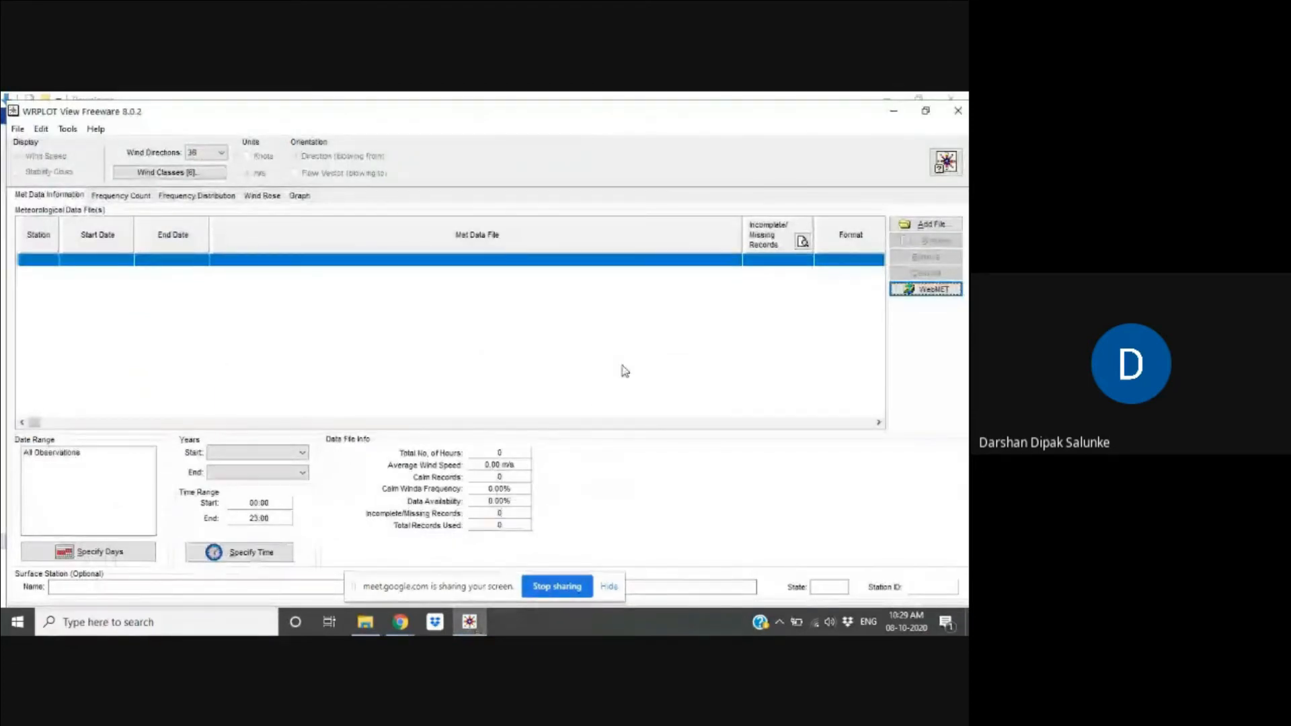
click(927, 225)
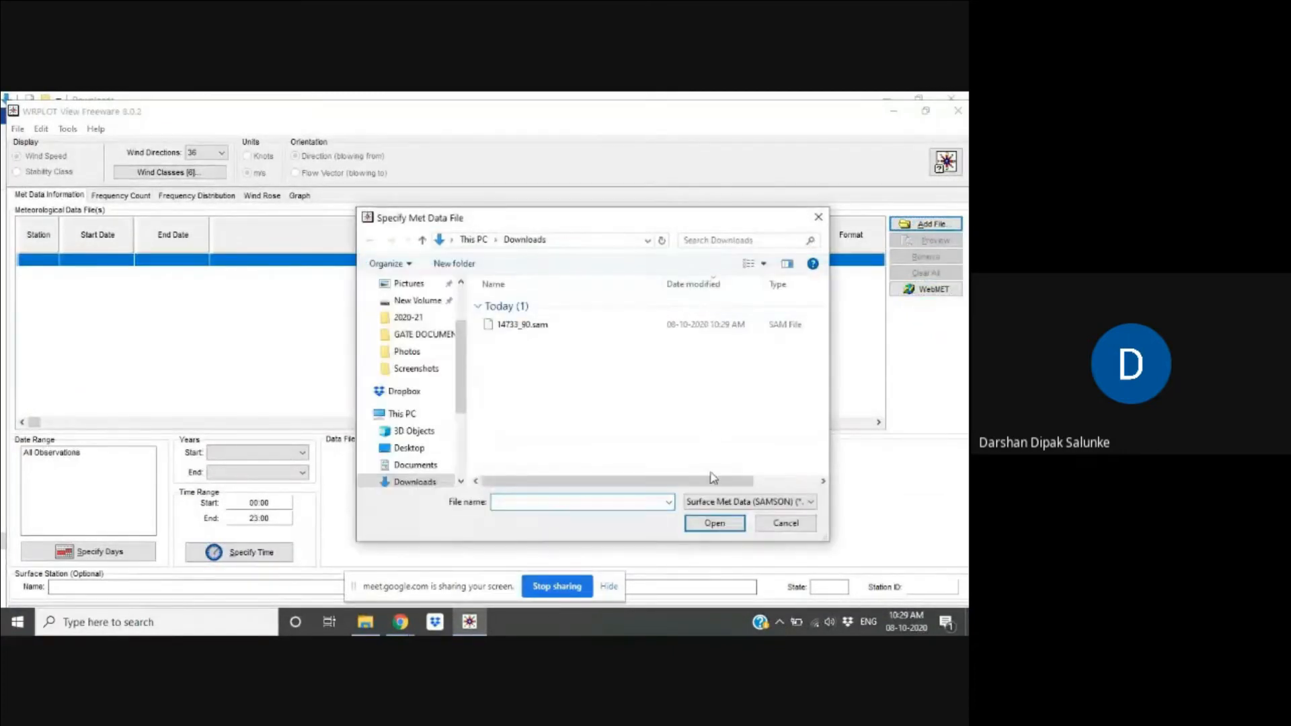
Try the SCRAM, CD-144, HUSWO, TD-3505, Preprocessed ISC and Lakes Format file-type filters on the Downloads folder
click(698, 507)
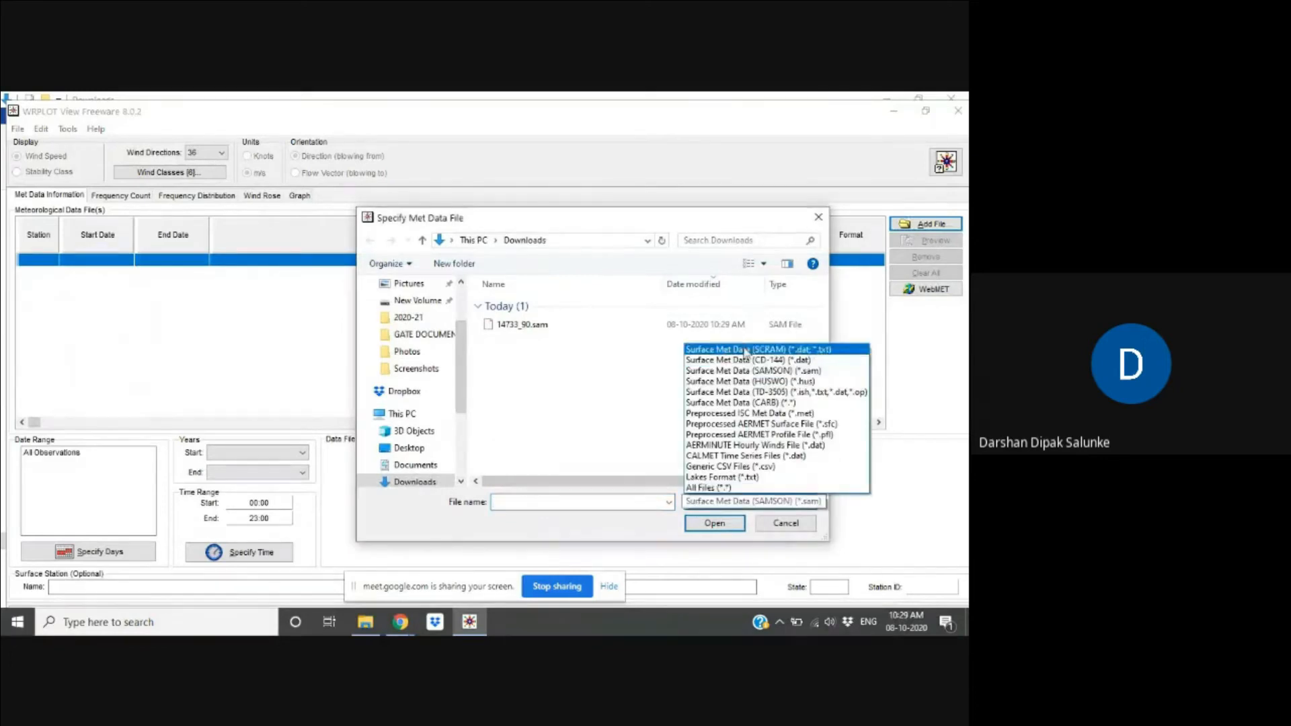
click(744, 357)
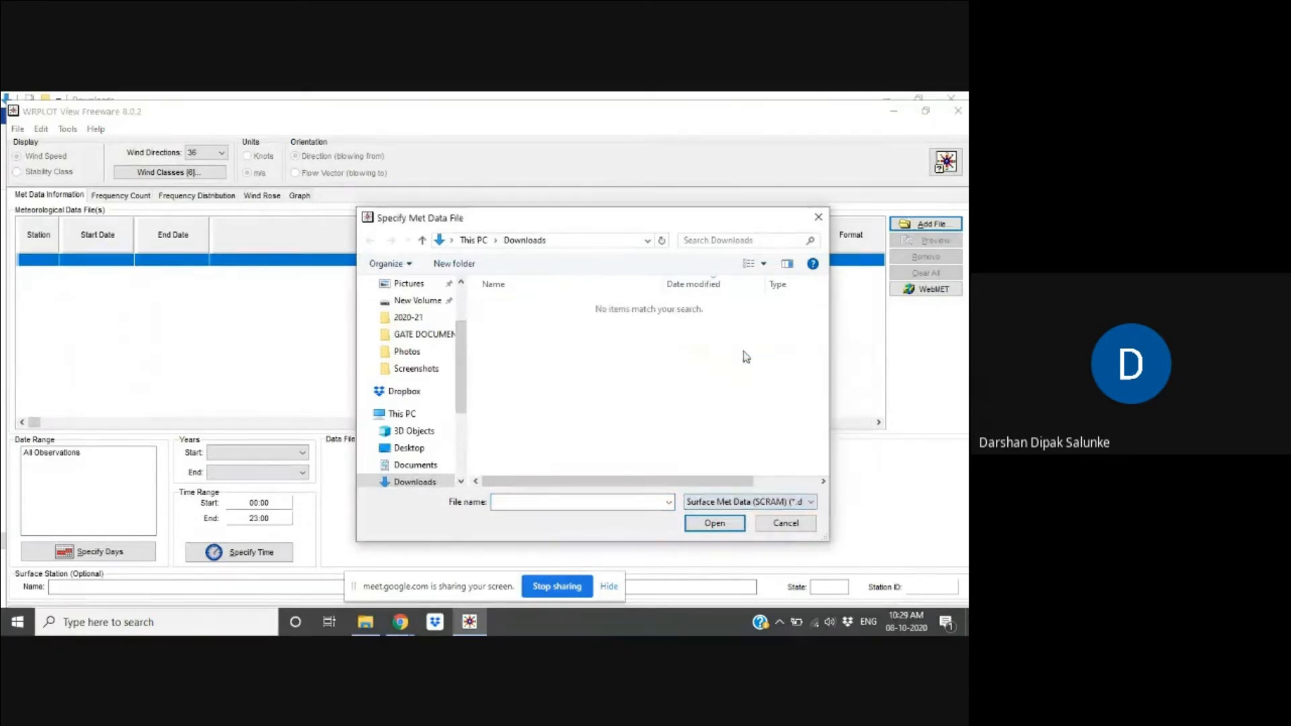
click(731, 504)
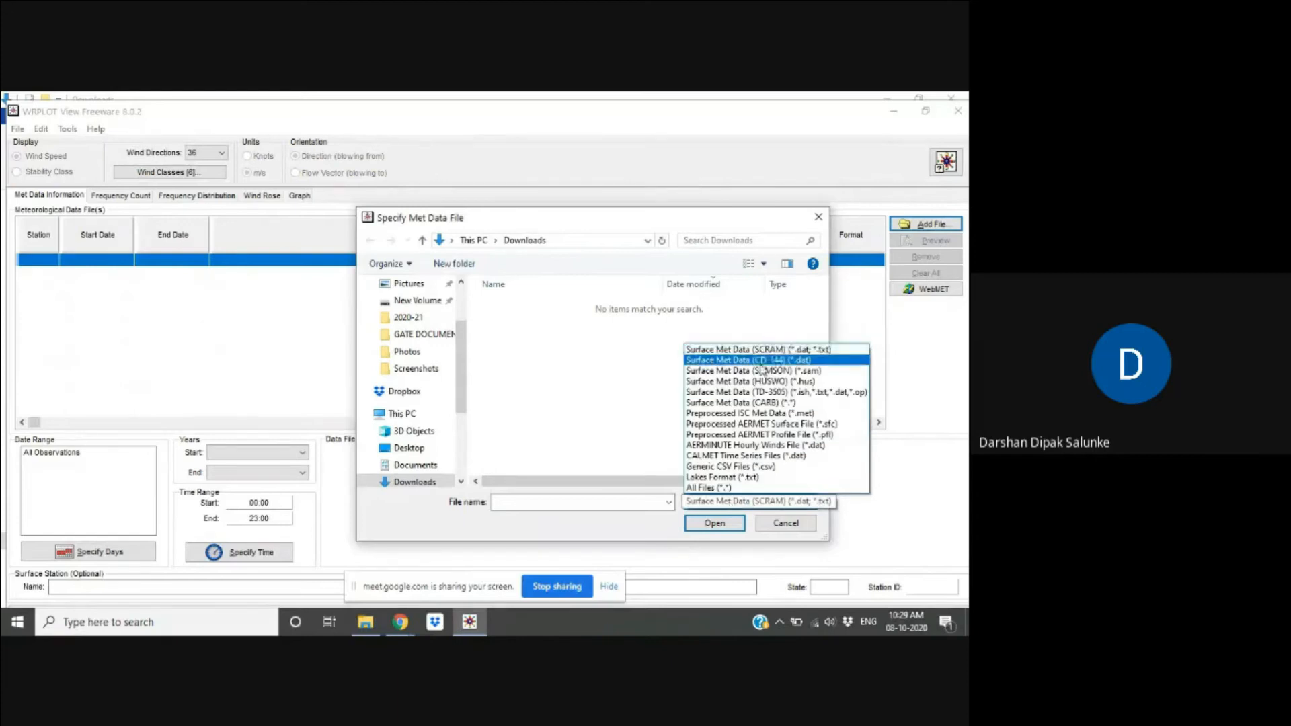
click(760, 361)
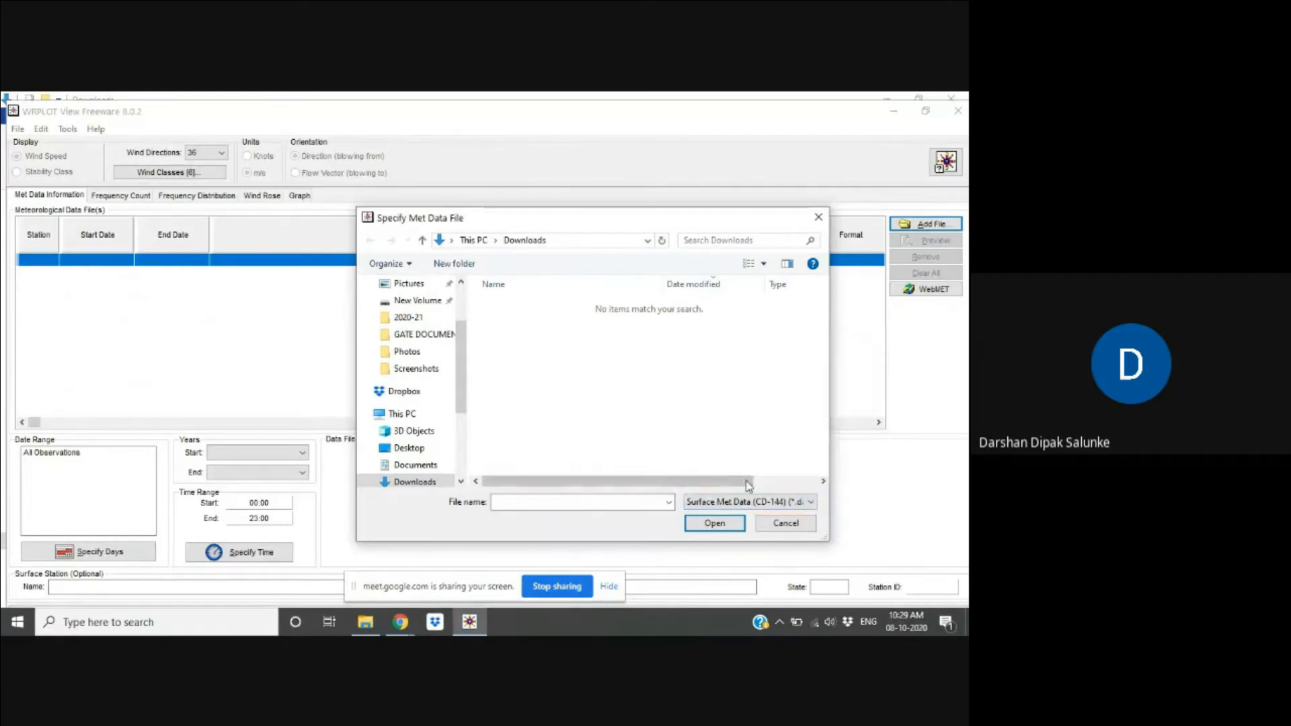
click(733, 504)
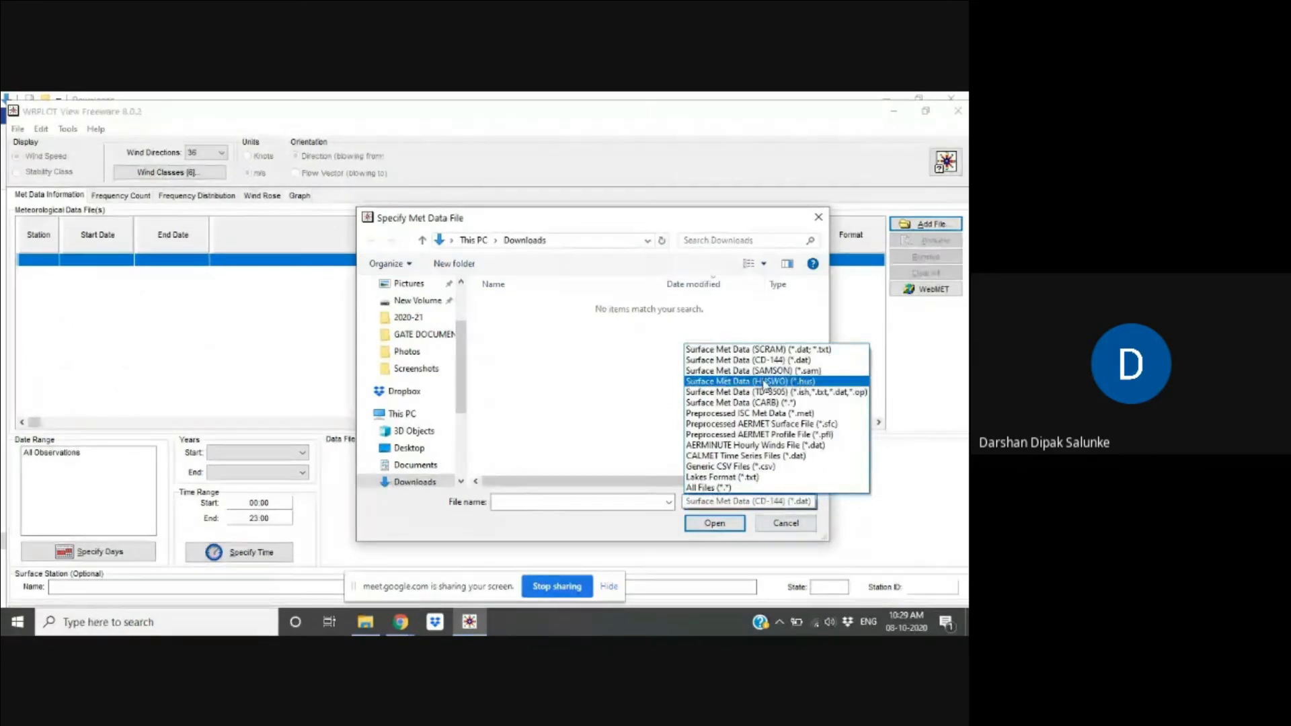
click(767, 382)
click(763, 505)
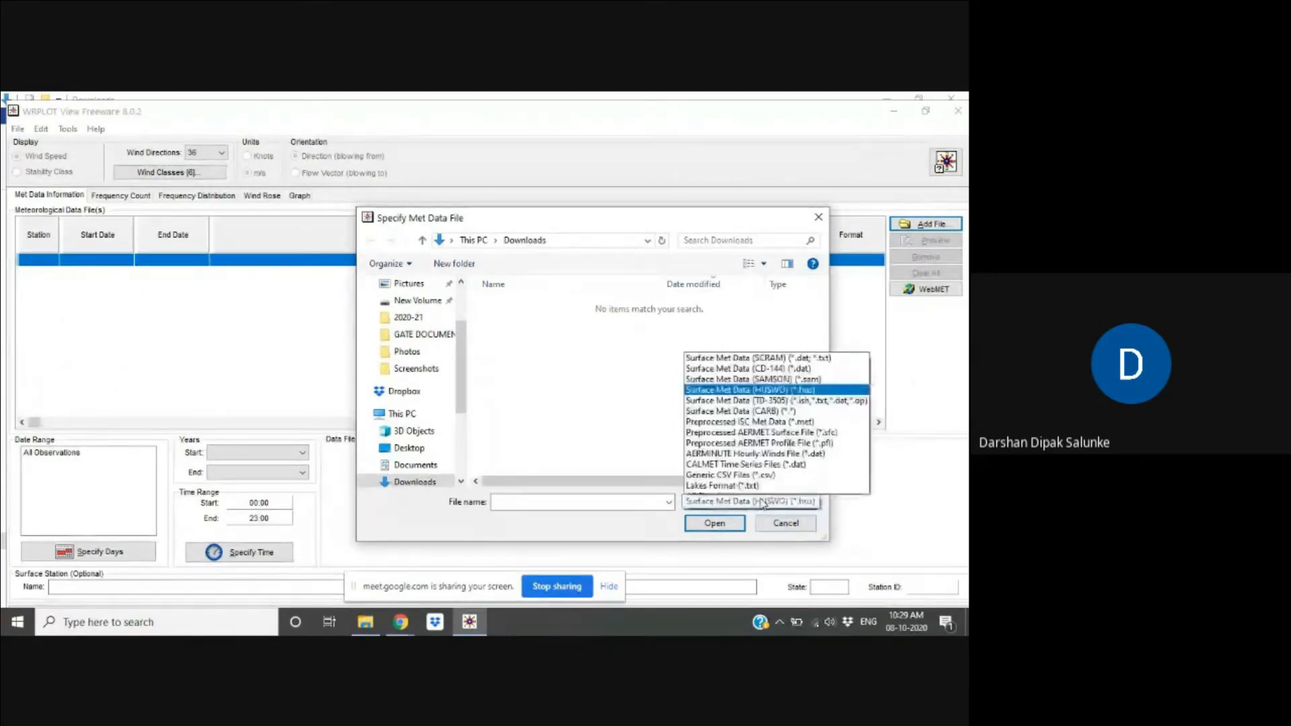
click(770, 393)
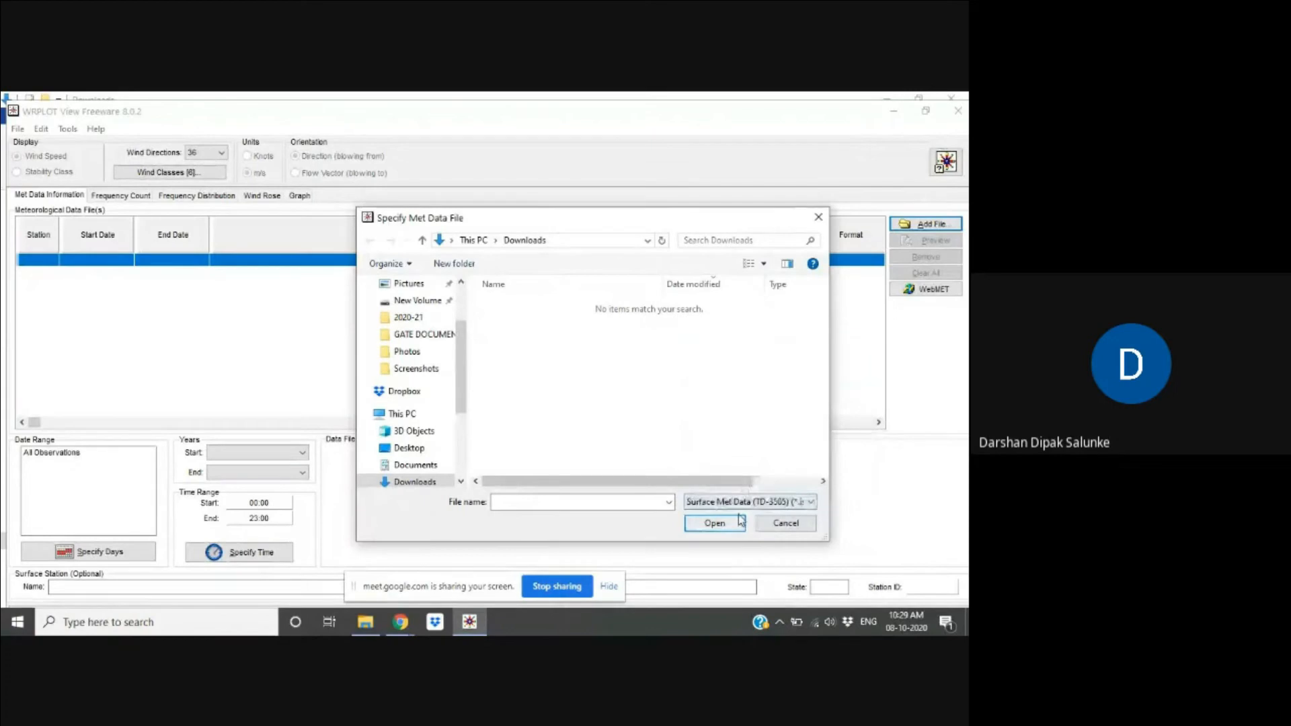
click(740, 503)
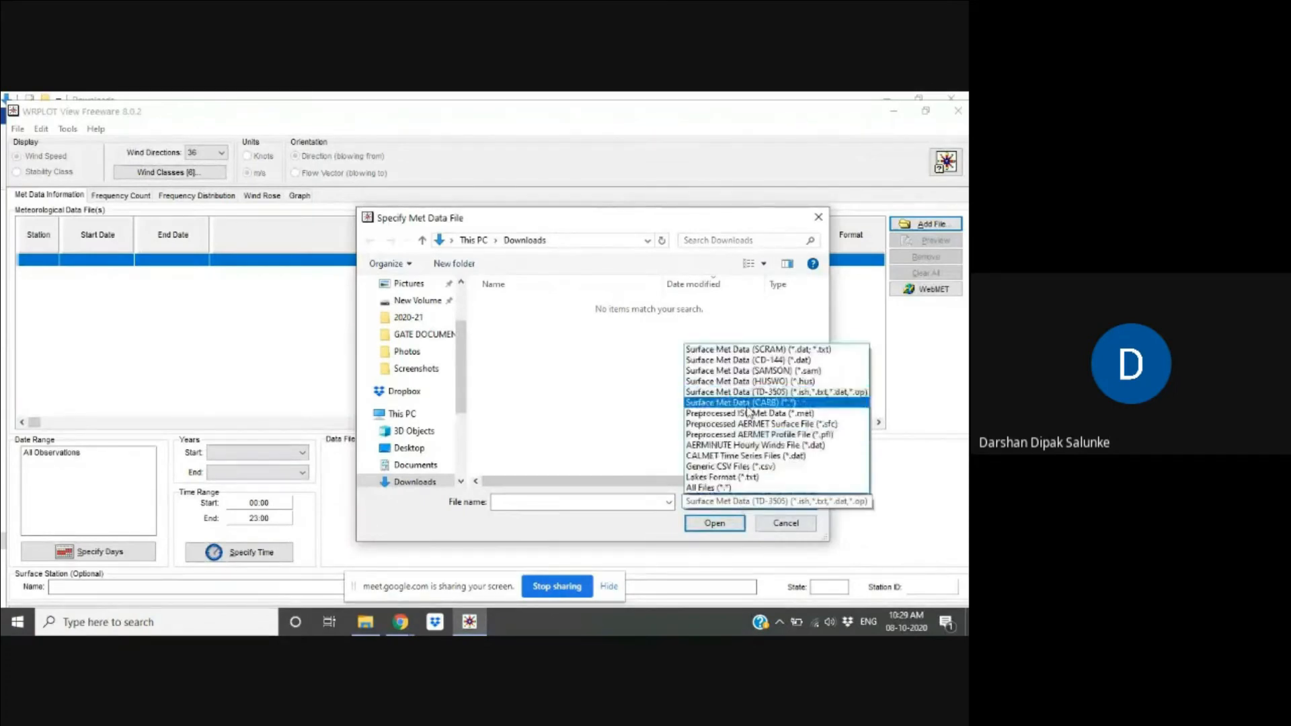
click(745, 422)
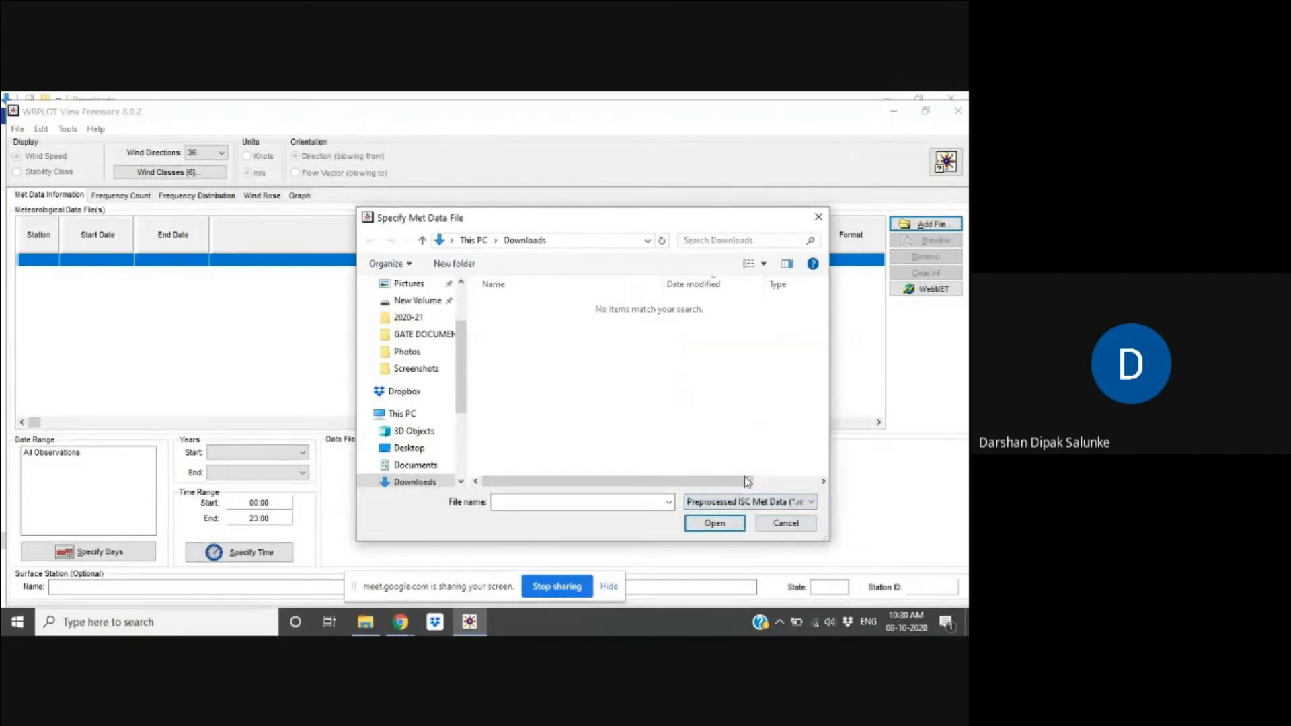
click(745, 503)
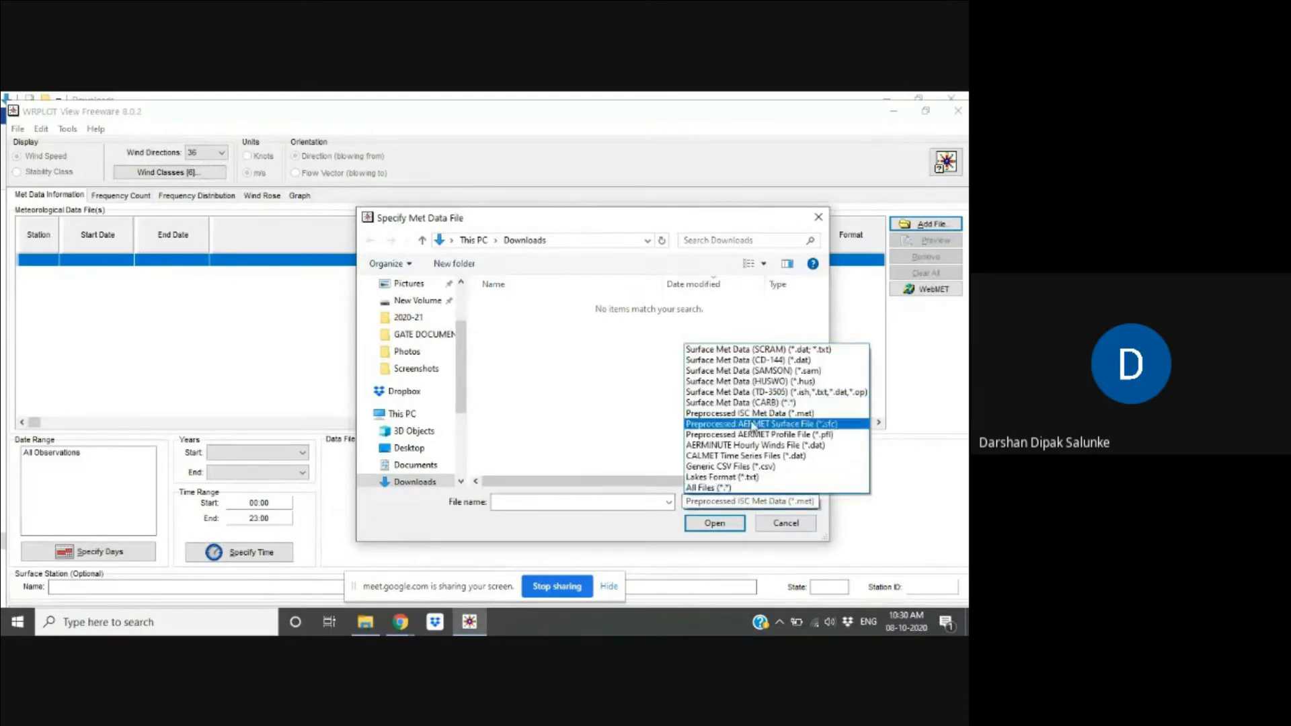
click(740, 479)
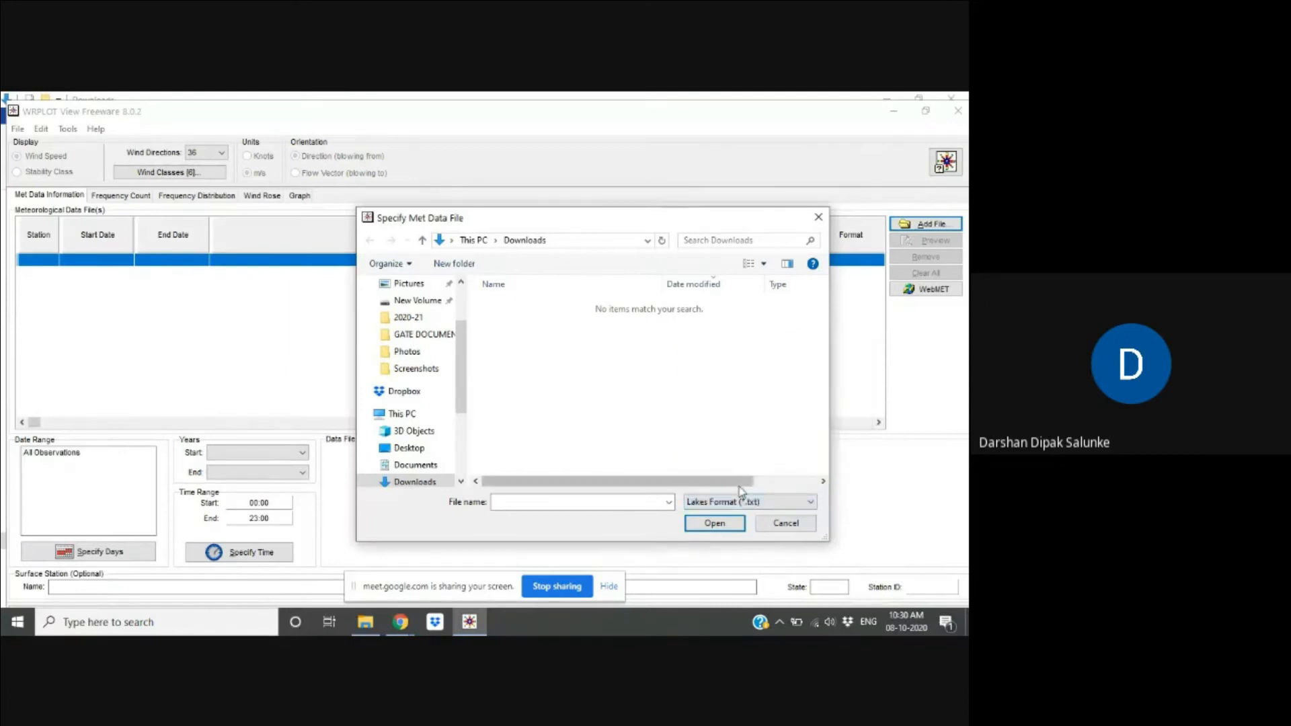
Set the file type to Surface Met Data (SAMSON) and load 14733_90.sam
click(740, 505)
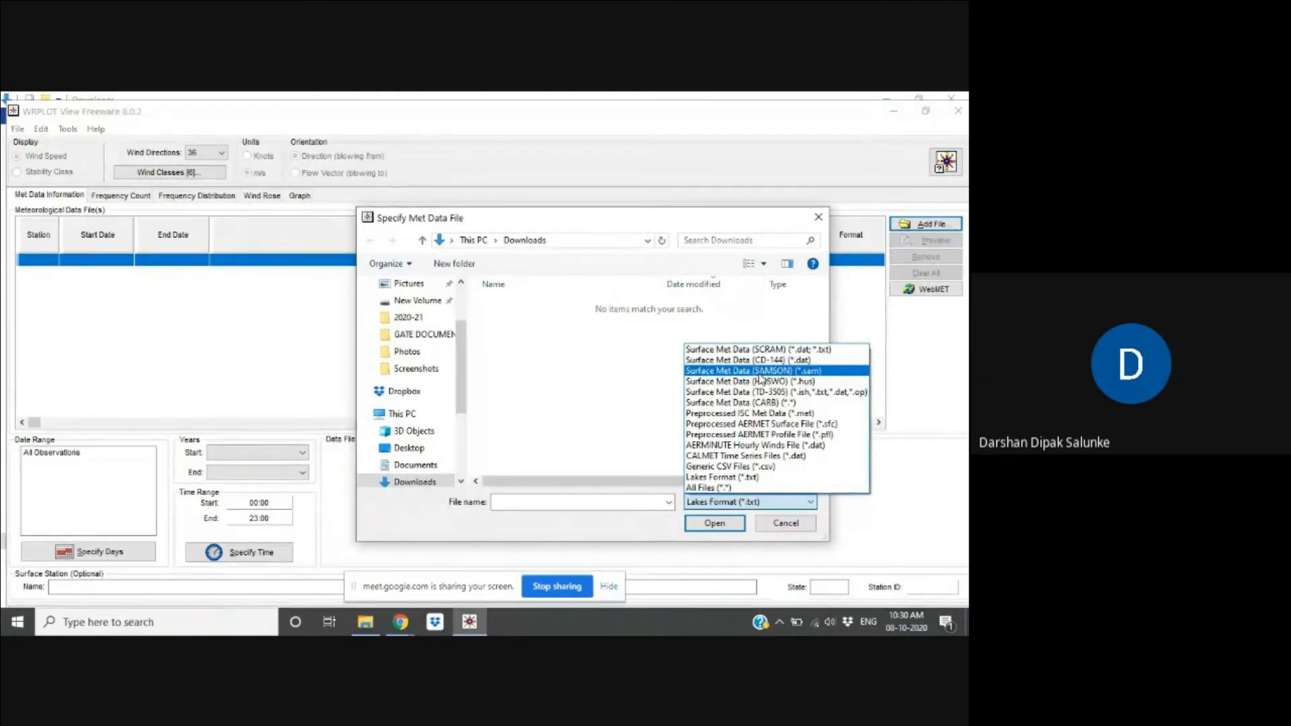
click(761, 374)
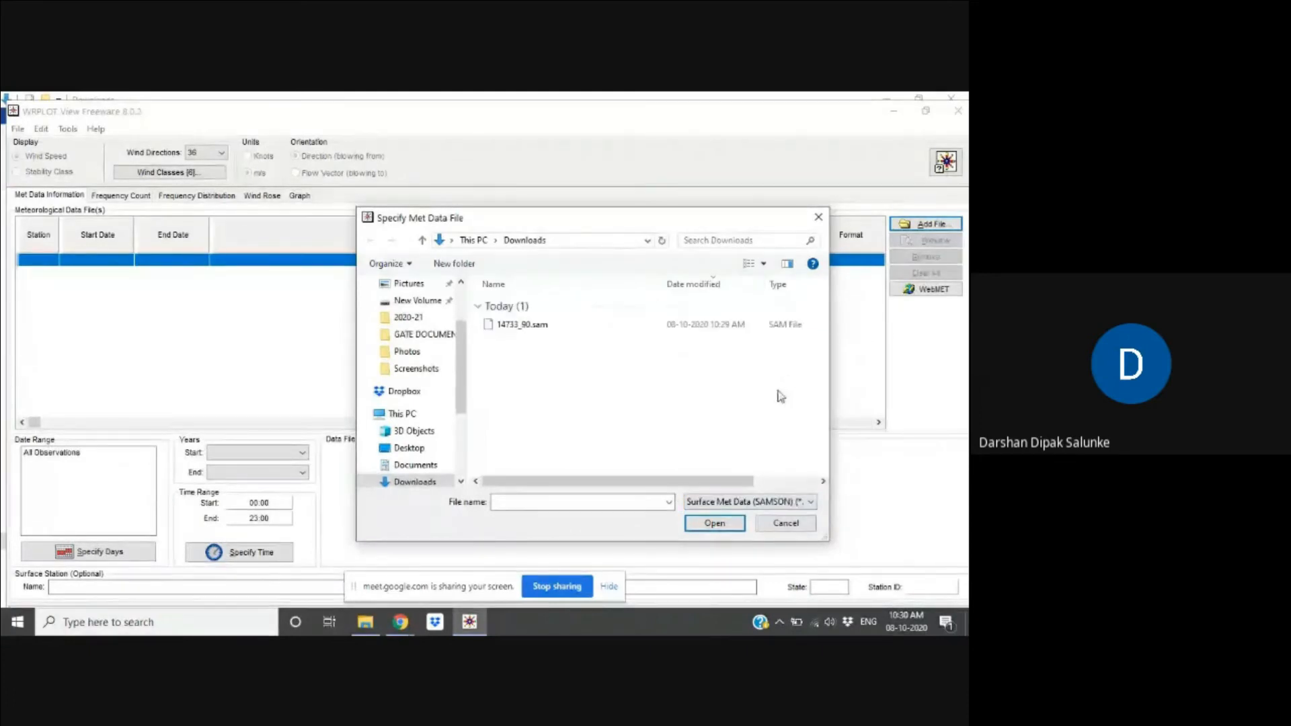
click(575, 328)
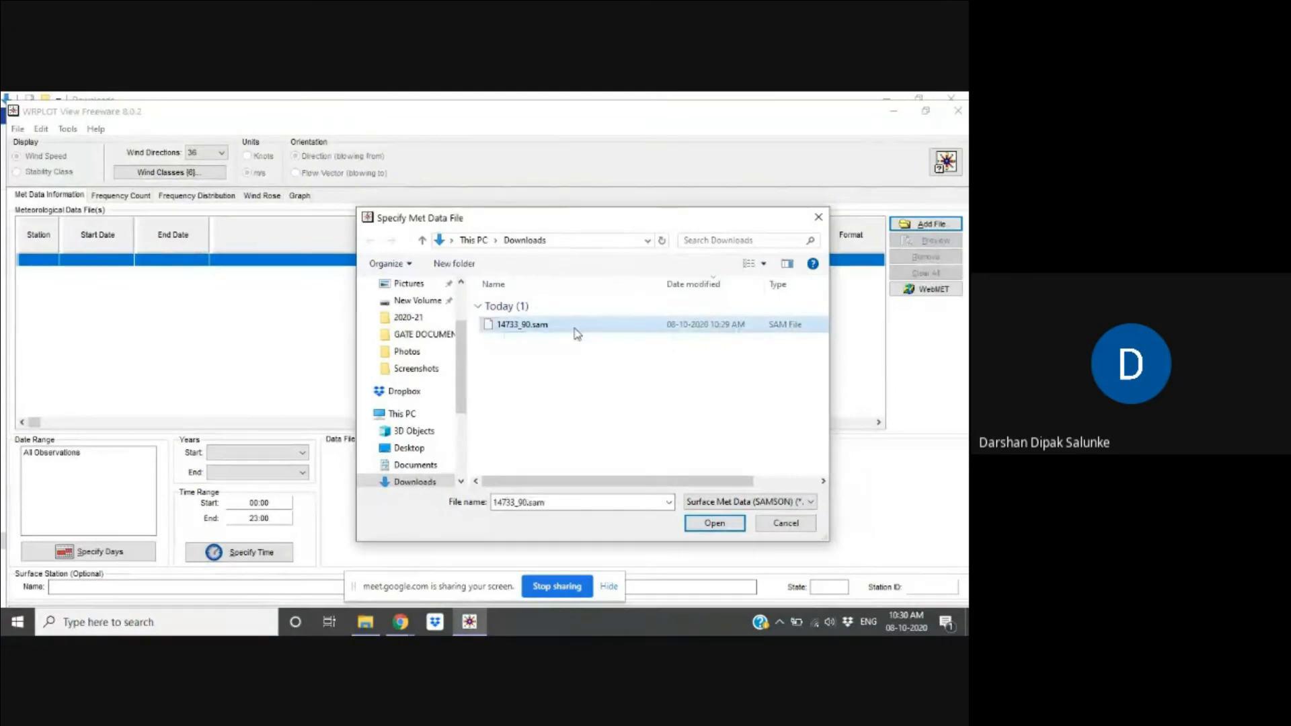
click(693, 526)
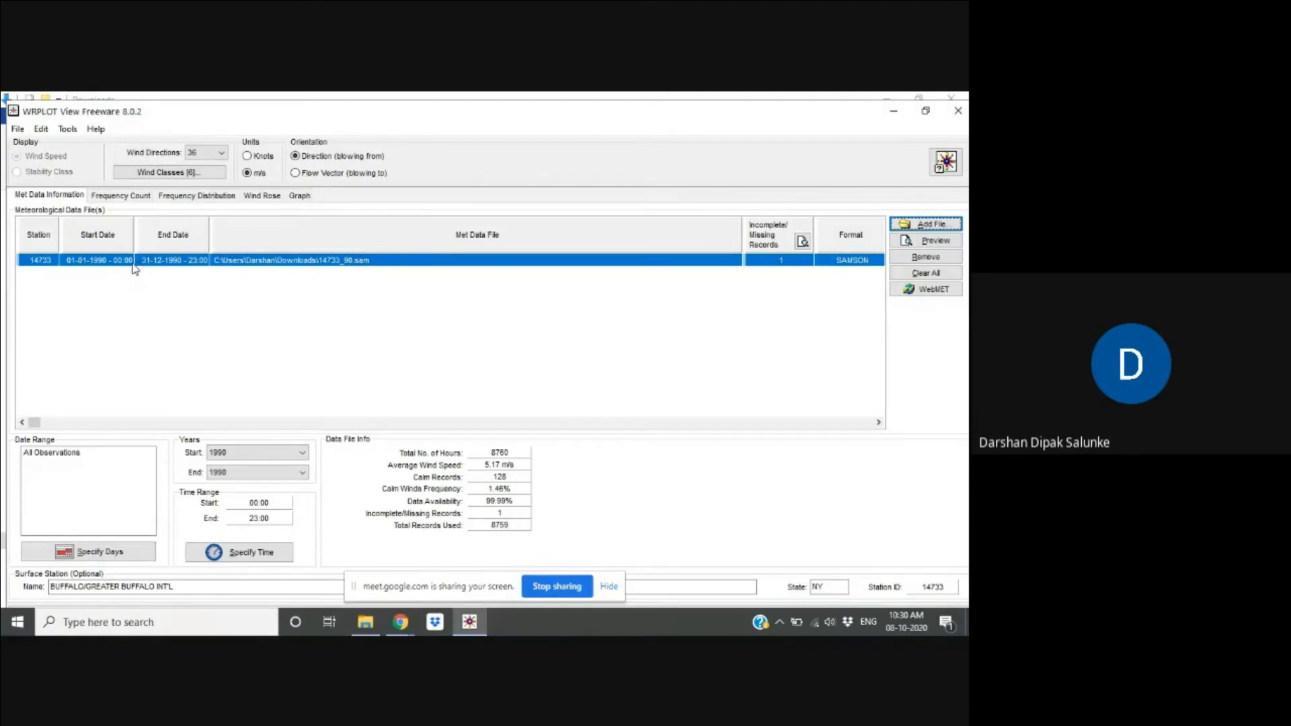
Check the start and end year choices for the loaded data and view the wind speed class limits
click(278, 453)
click(278, 465)
click(279, 473)
click(279, 476)
click(190, 176)
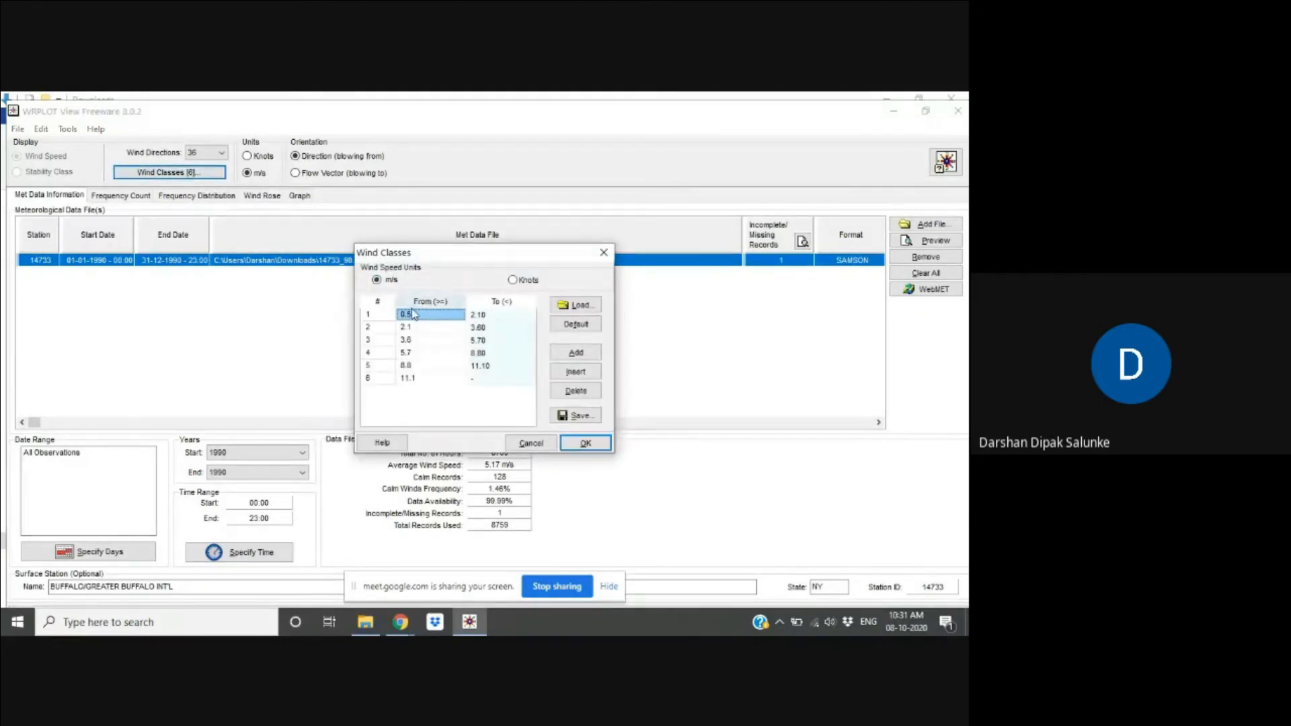
click(603, 252)
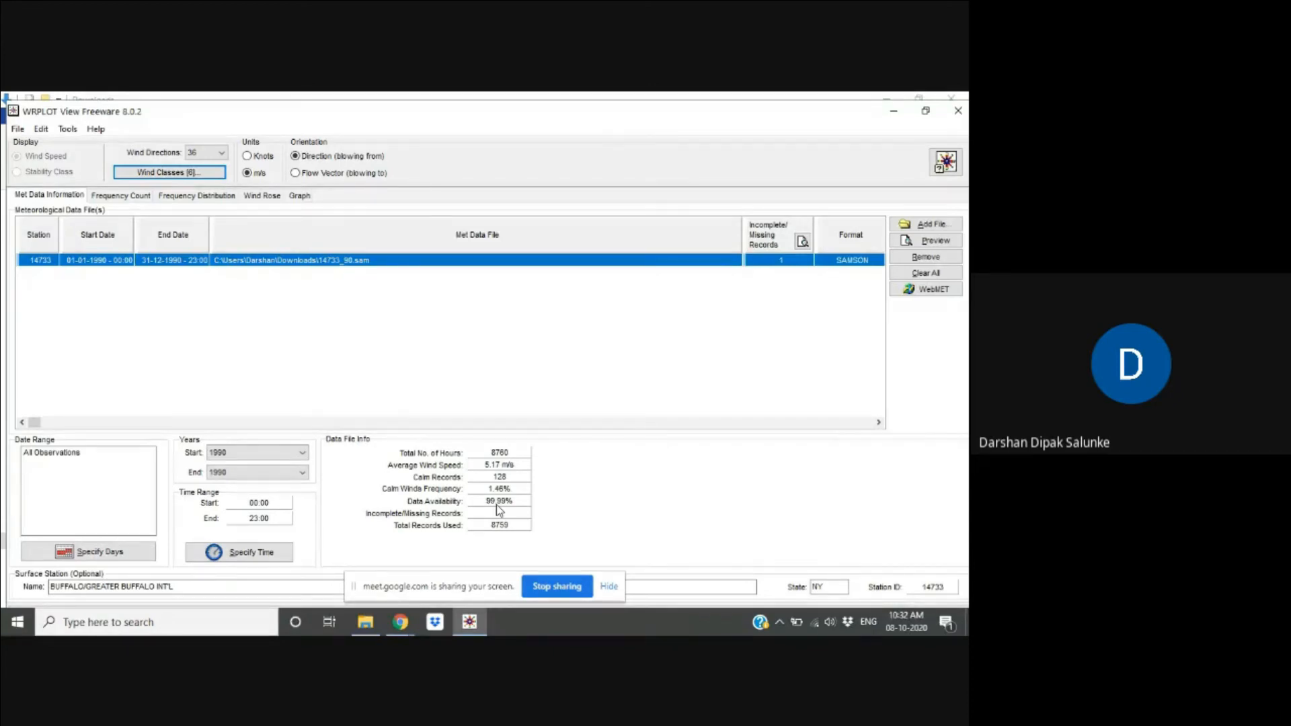
Check the Google Meet call in the browser and return to WRPLOT View
key(alt+Tab)
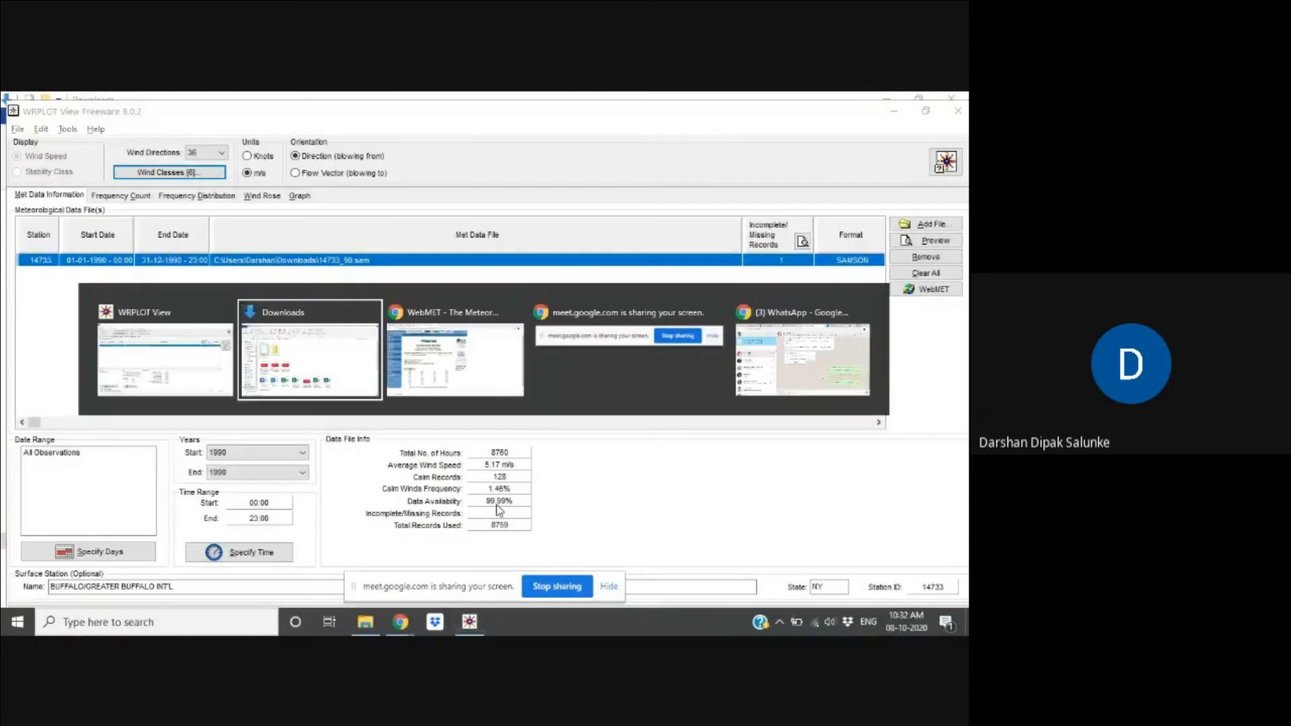
key(Escape)
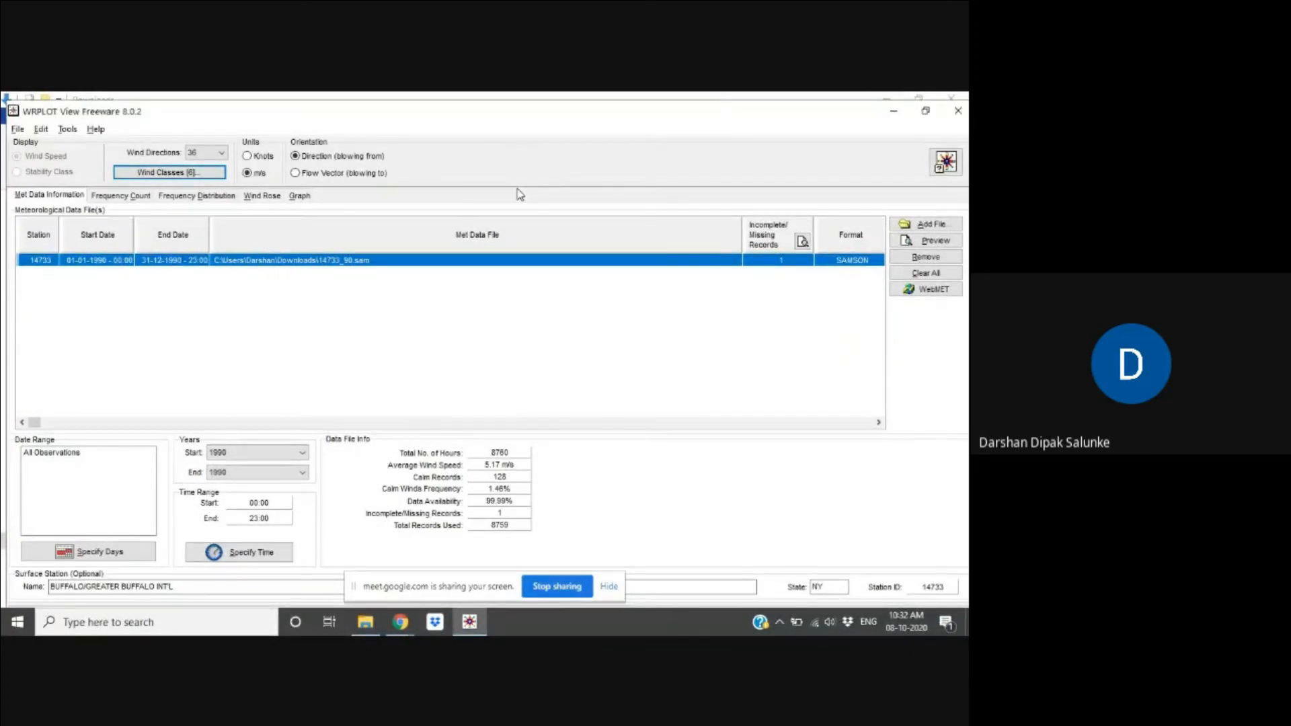
key(alt+Tab)
key(alt+Tab)
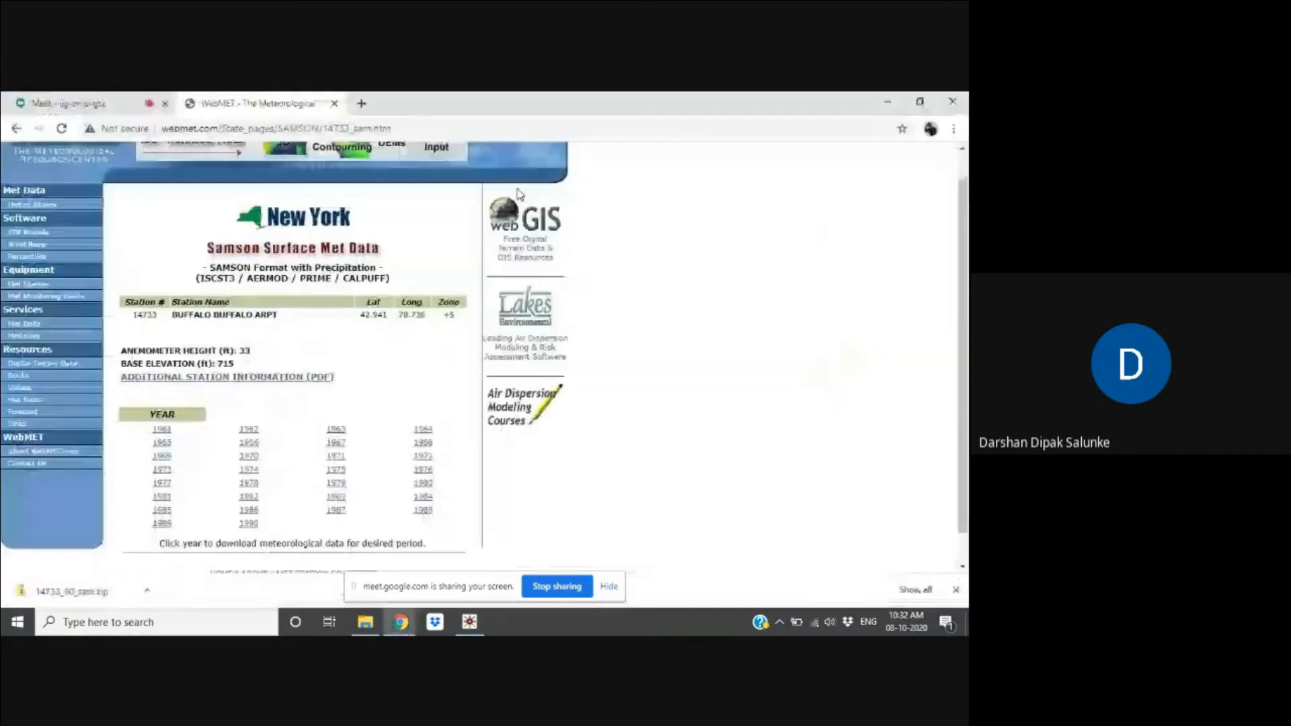
click(67, 103)
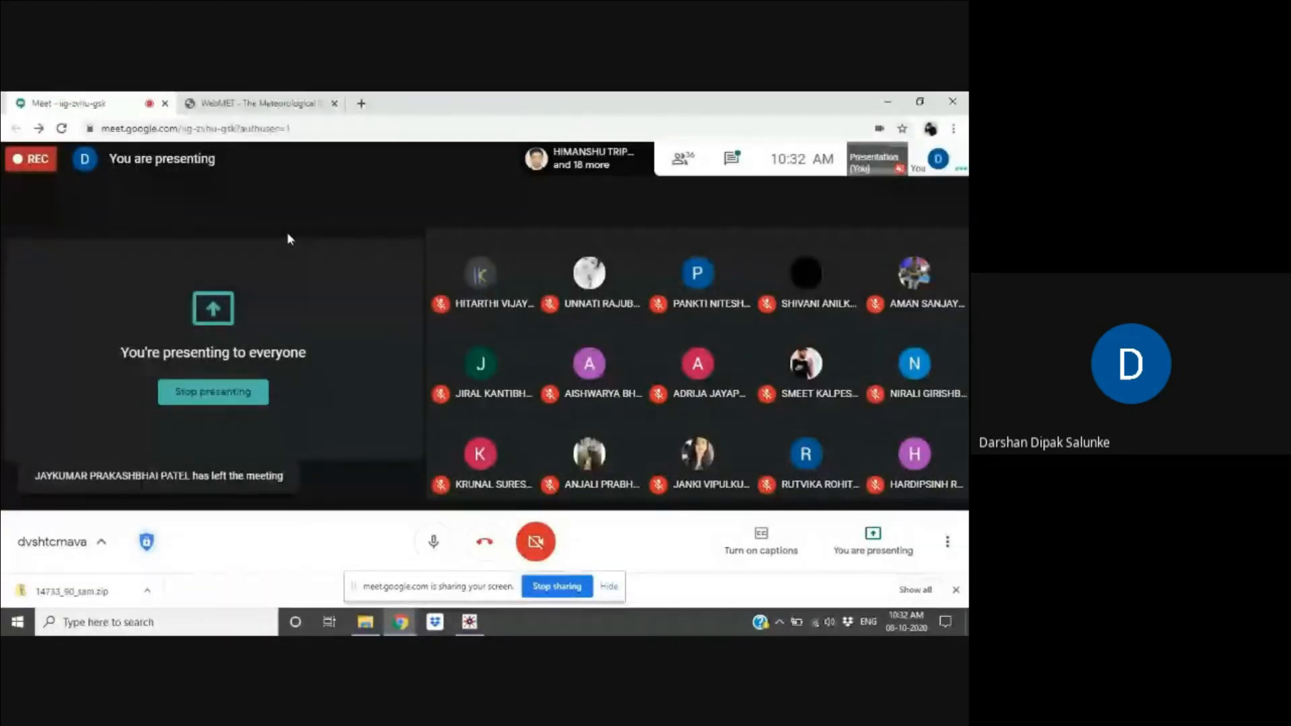
key(alt+Tab)
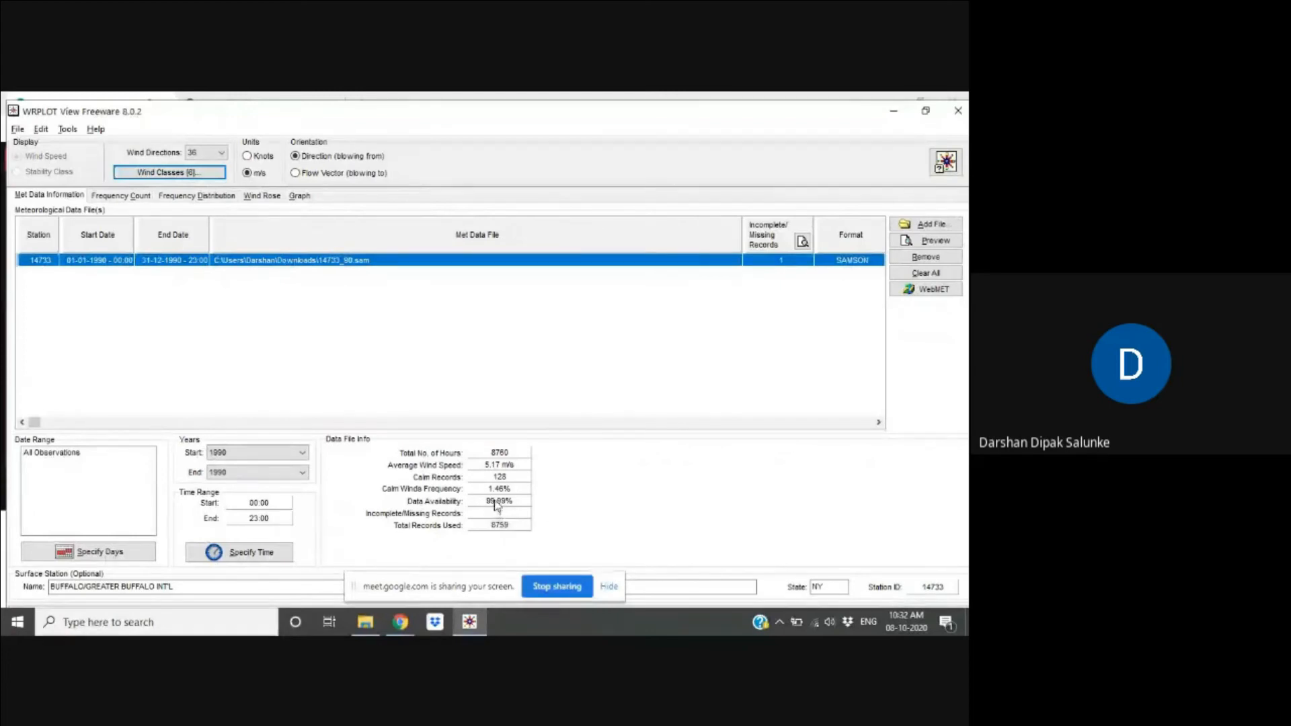
View the calendar of days to process and close it without making changes
click(135, 557)
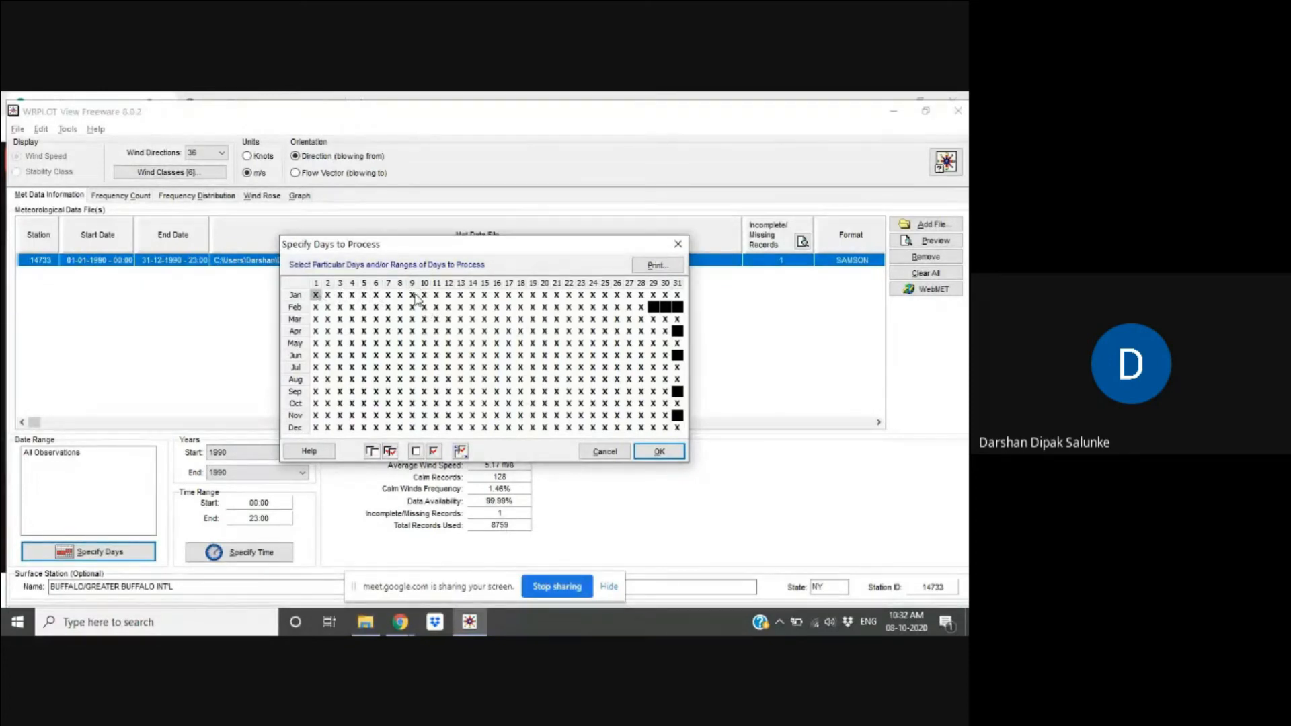
click(678, 245)
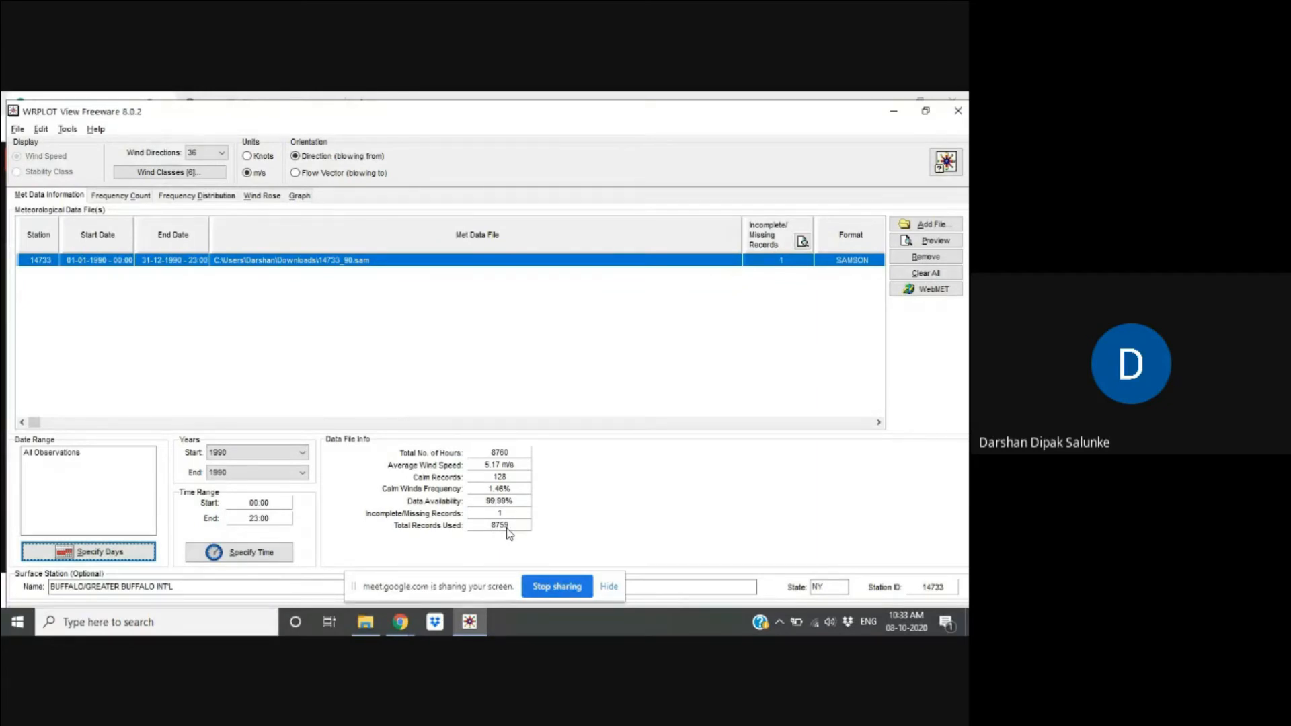
Exclude January 10 and March 15 from the days to process
click(99, 552)
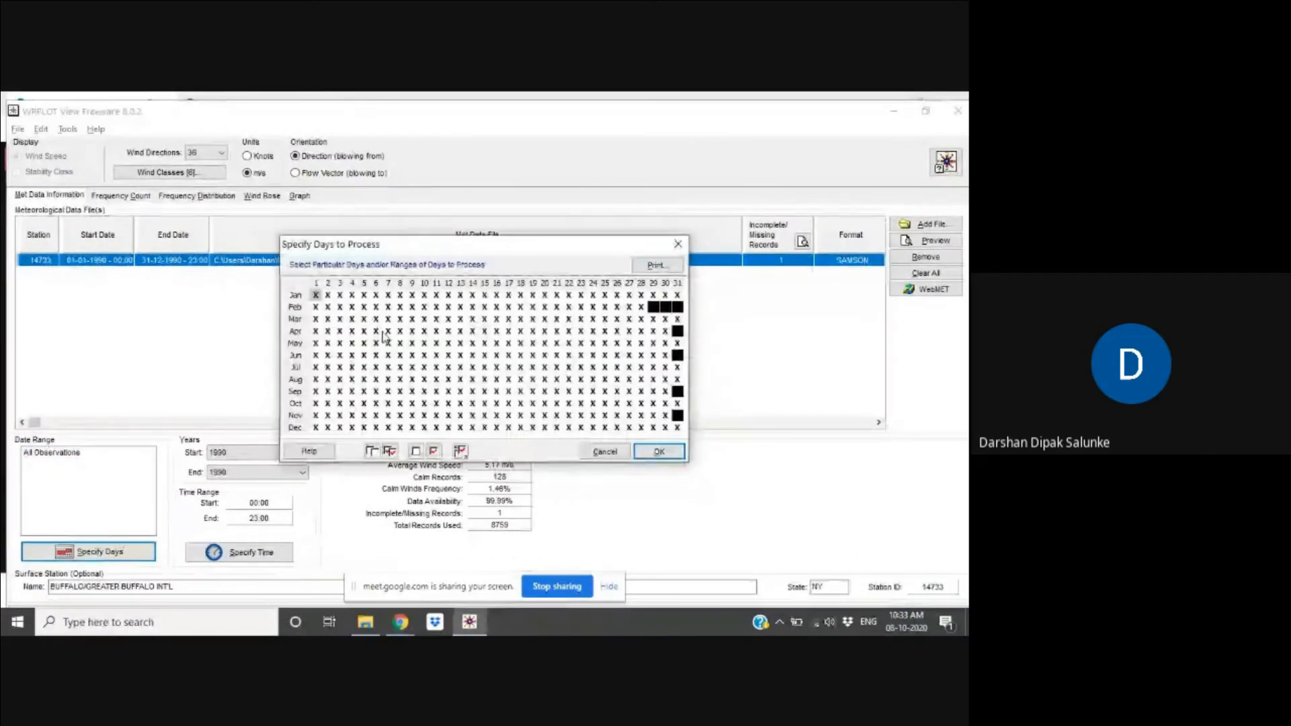
click(425, 296)
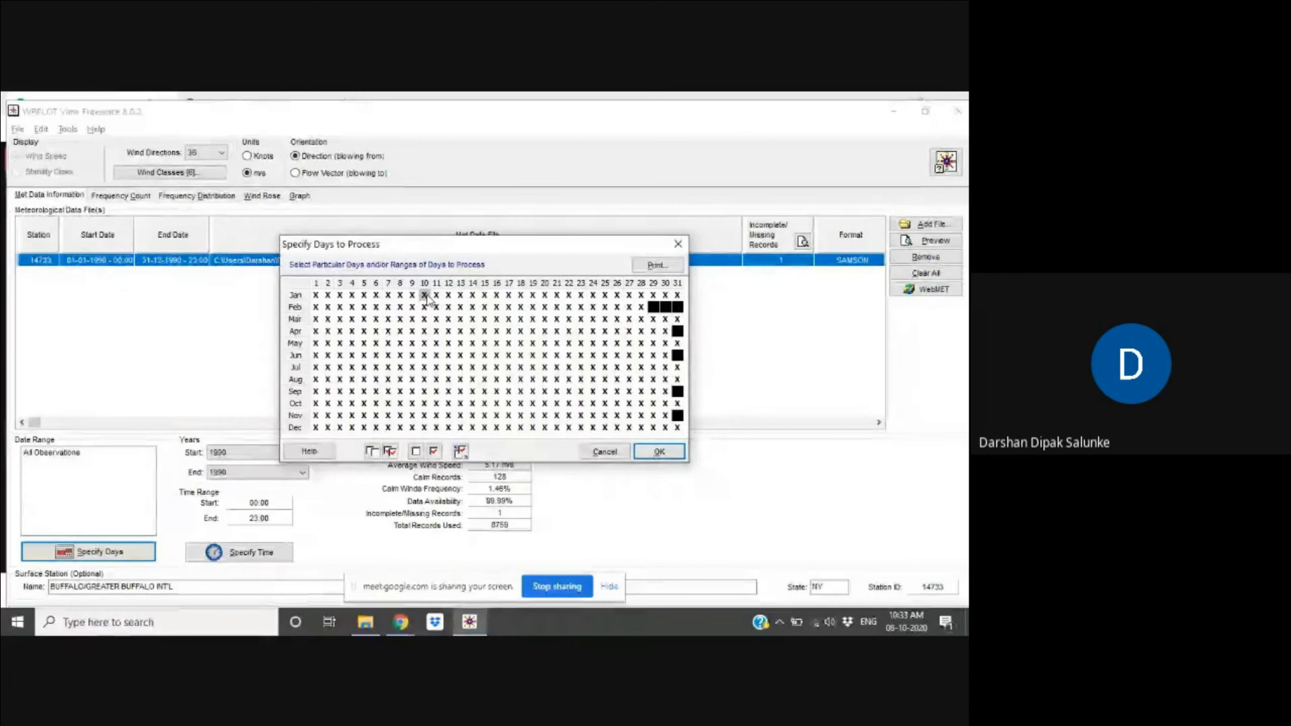
double_click(425, 297)
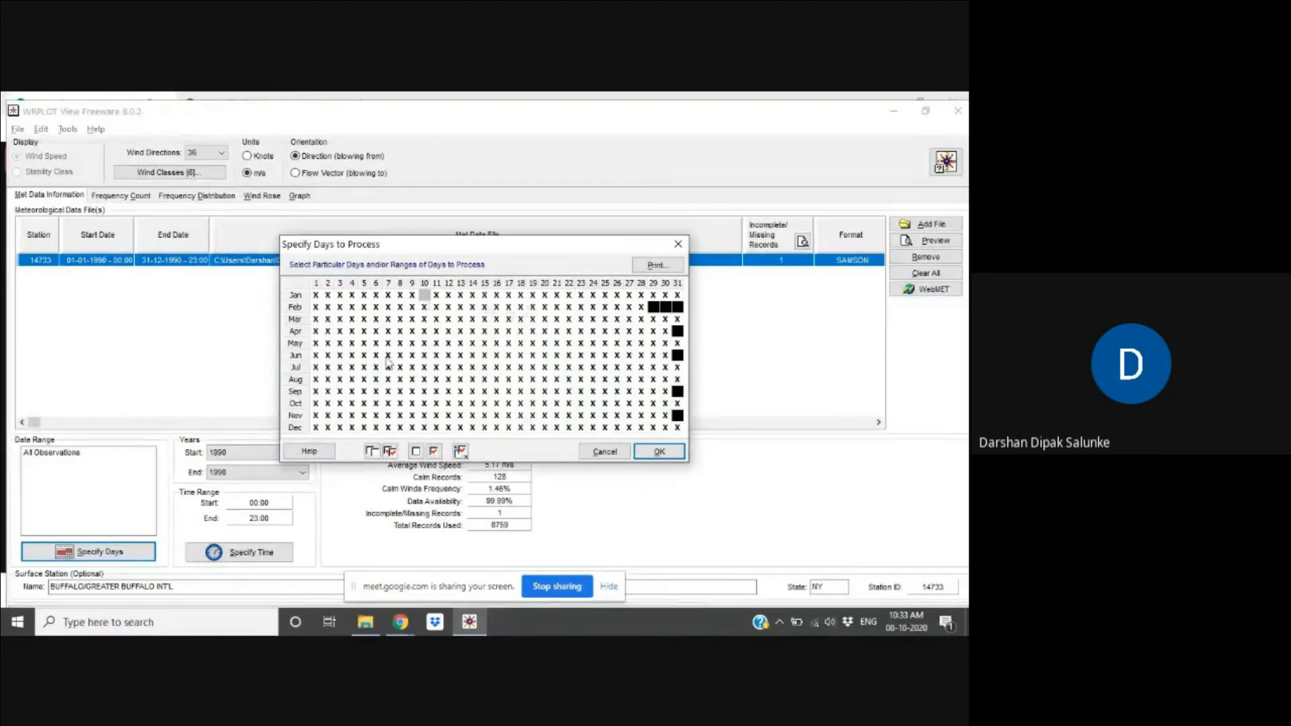
click(485, 319)
click(657, 452)
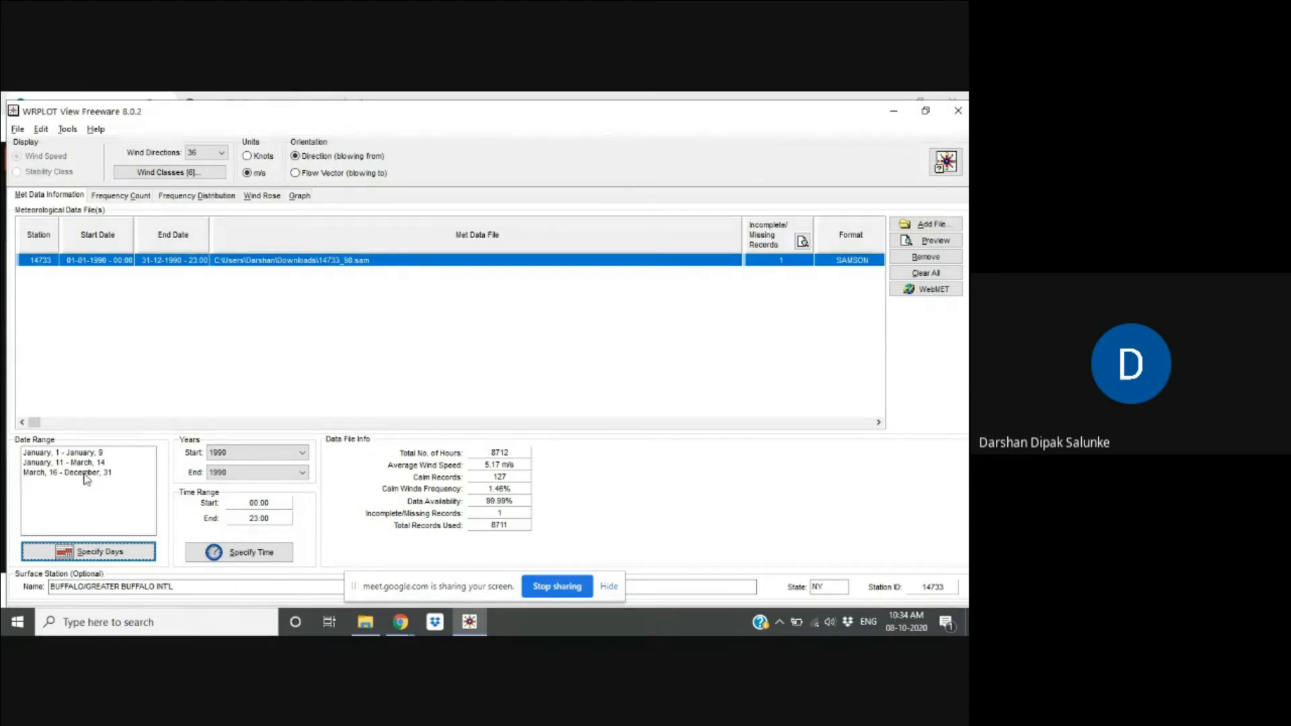
Include January 10 and March 15 in the days to process again
click(65, 555)
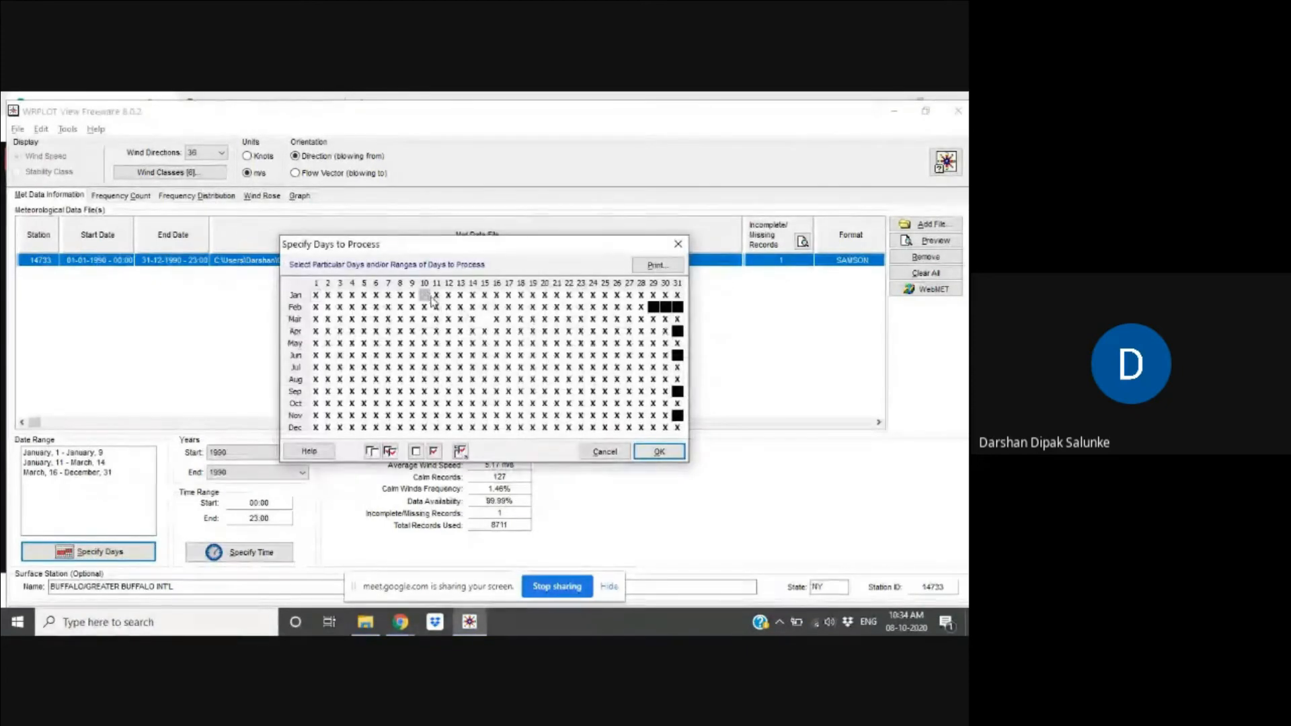
click(428, 297)
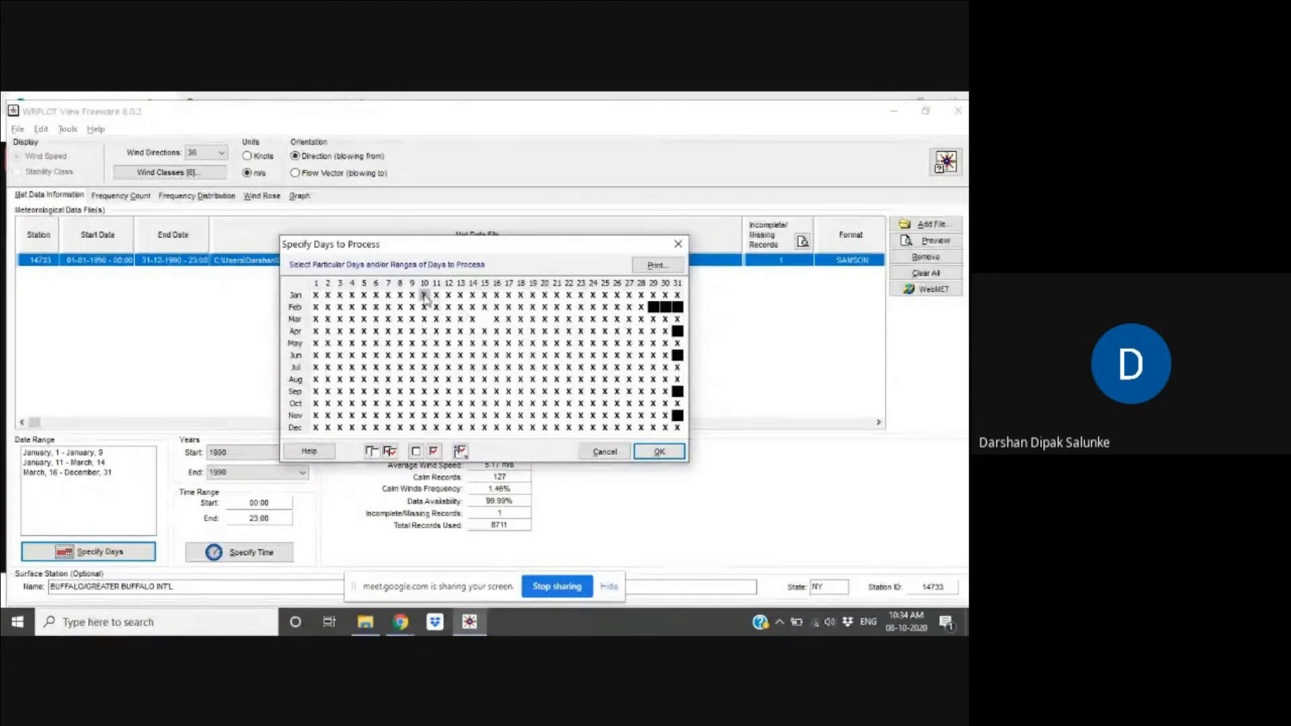
click(478, 319)
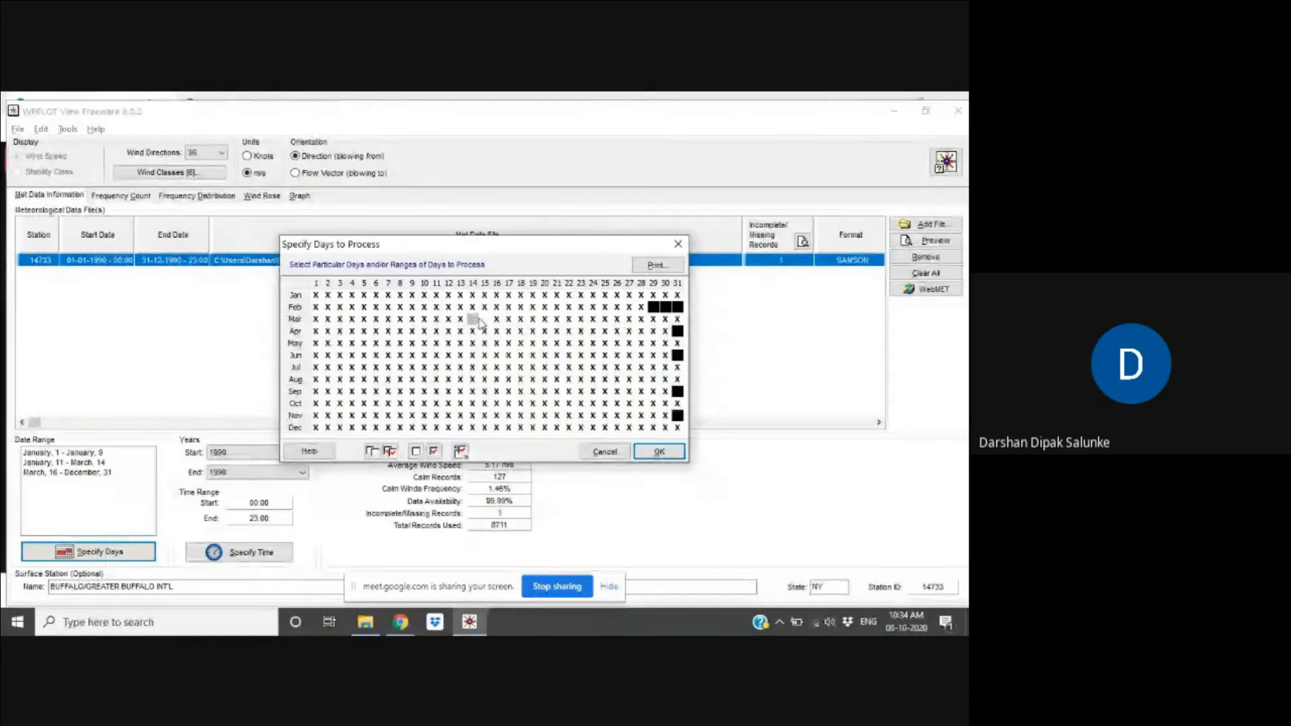
click(482, 320)
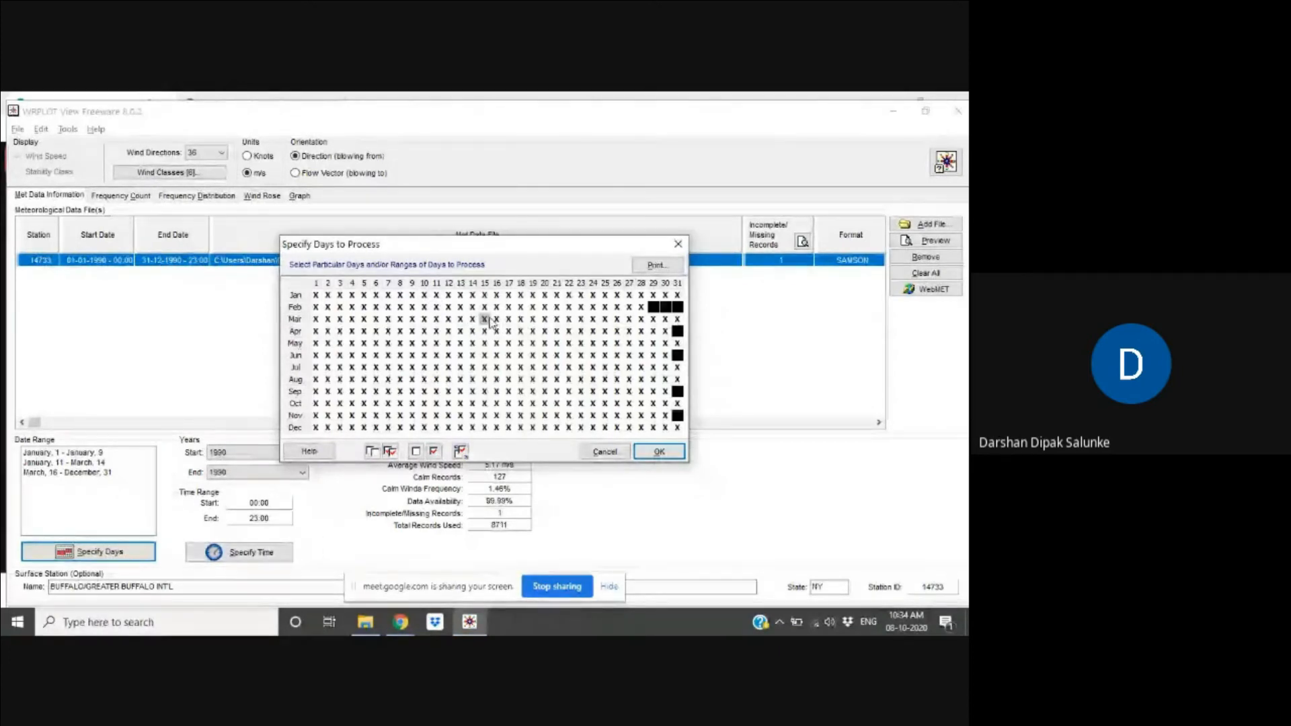
click(652, 451)
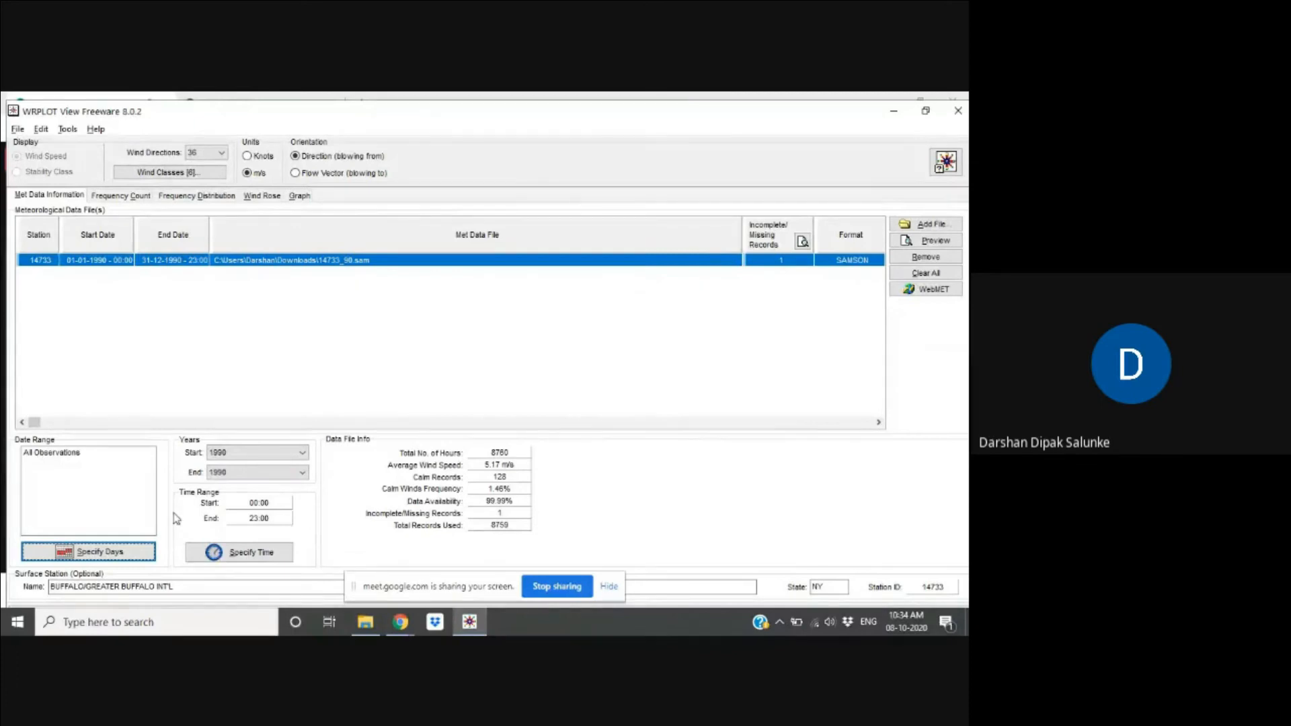
Set the end time of the daily time range to 00:00
click(212, 555)
click(610, 310)
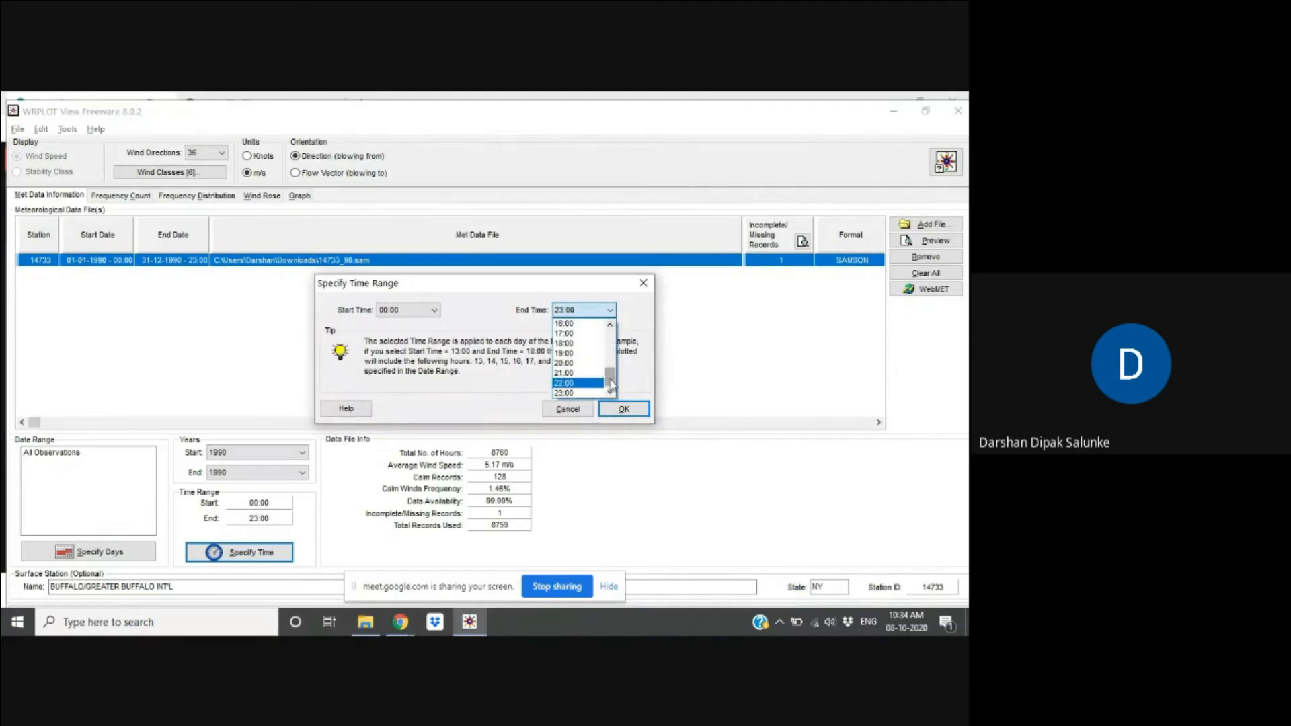
drag(612, 382, 610, 337)
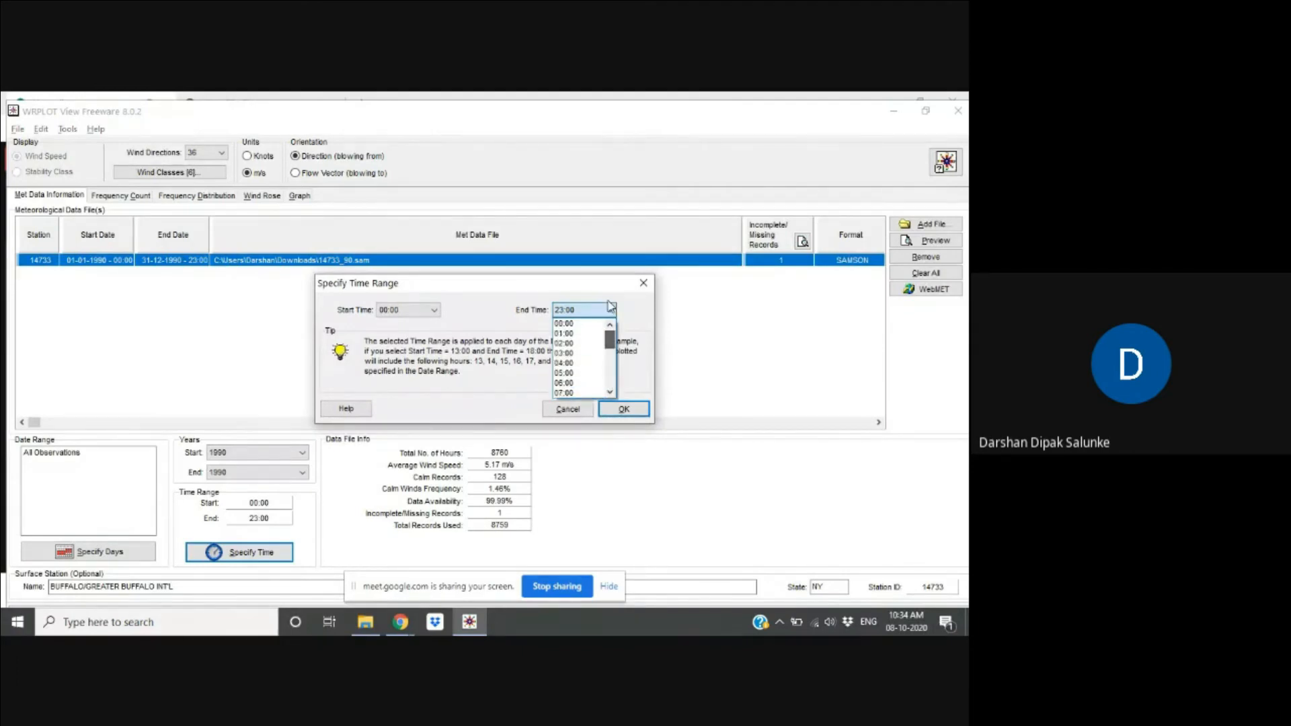
click(563, 323)
click(615, 409)
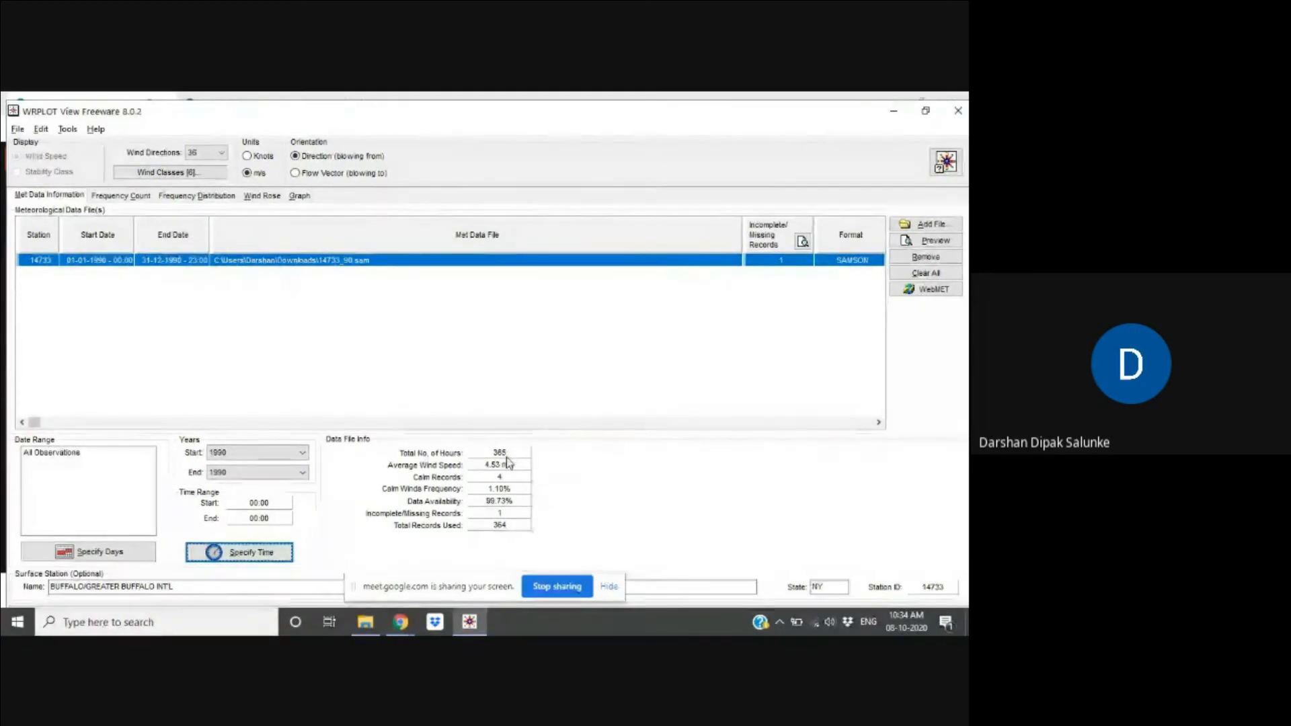
Restore the end time of the daily time range to 23:00
click(246, 558)
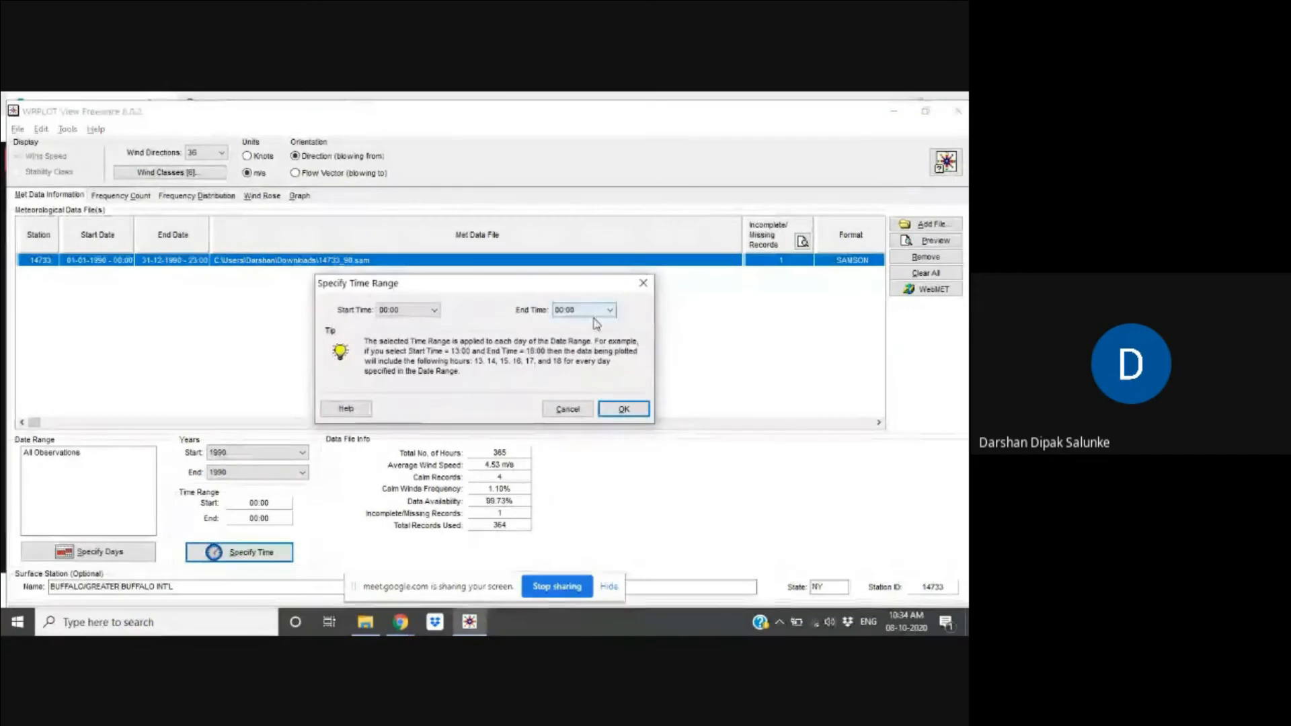
click(593, 312)
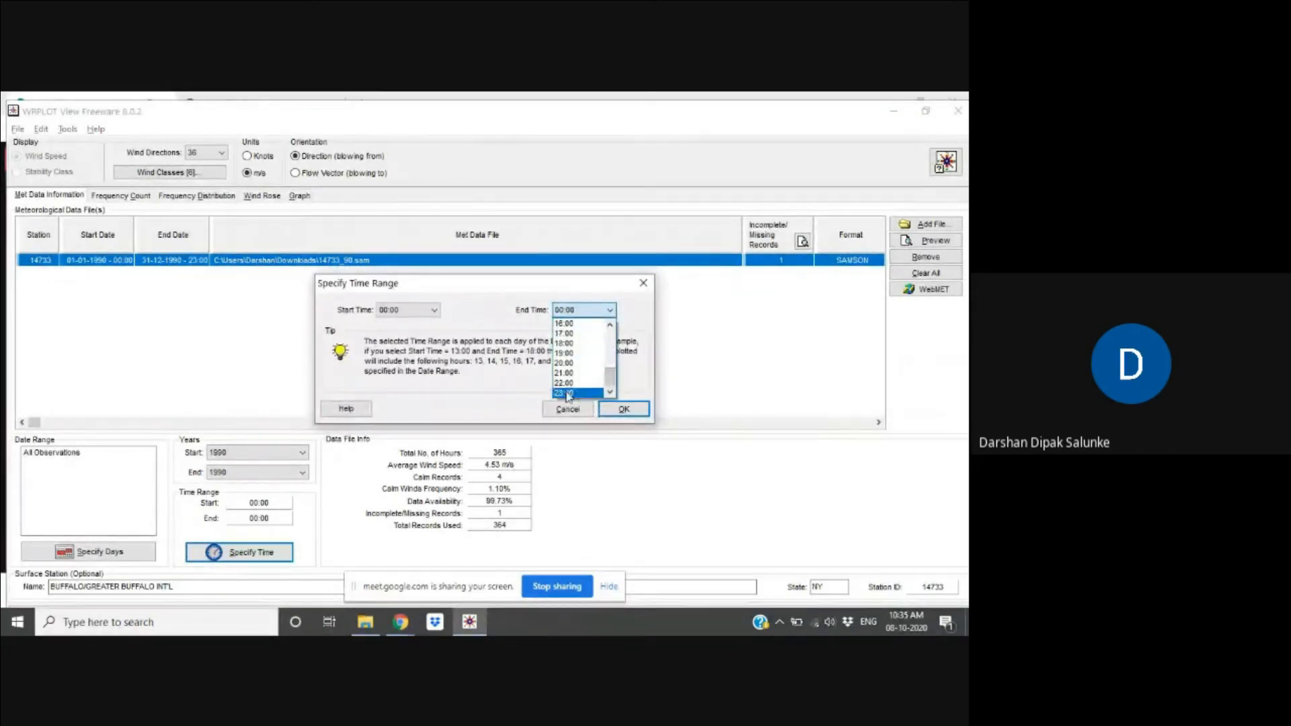
click(567, 393)
click(618, 408)
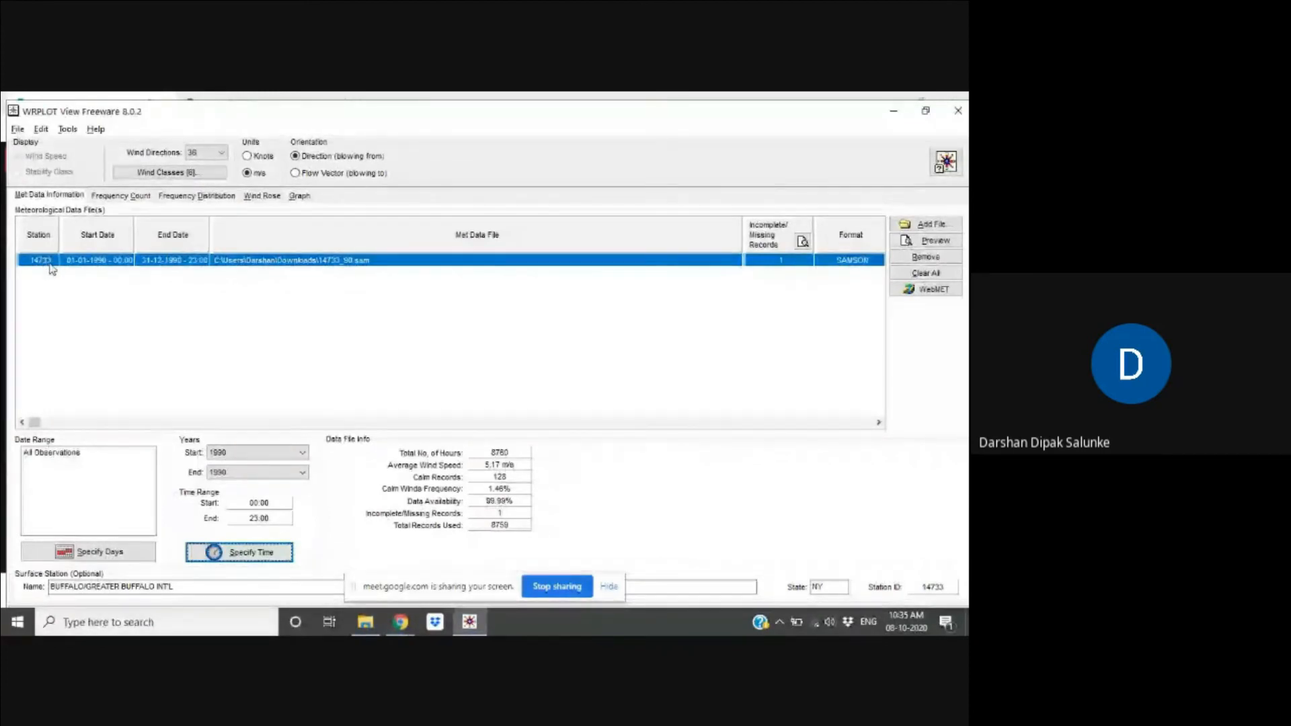
View the frequency count table with 10 and 20 wind directions, and restore it to 36 directions
click(108, 198)
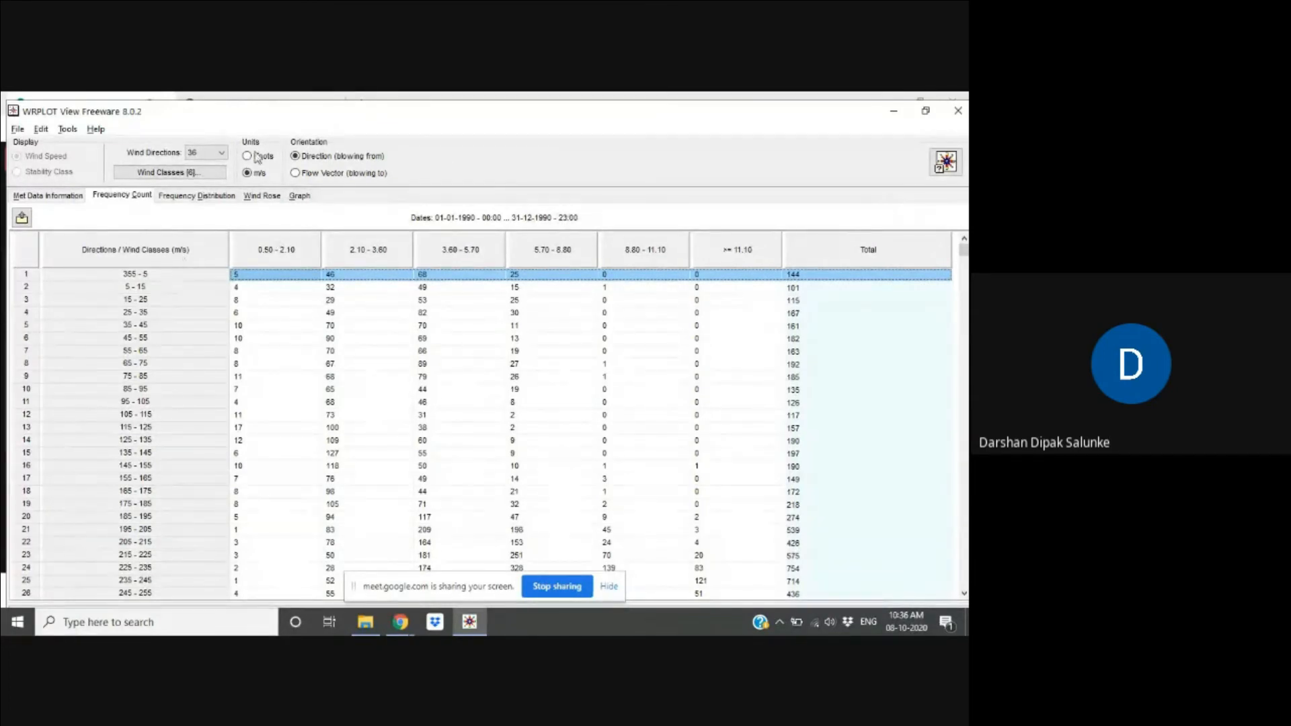
click(202, 154)
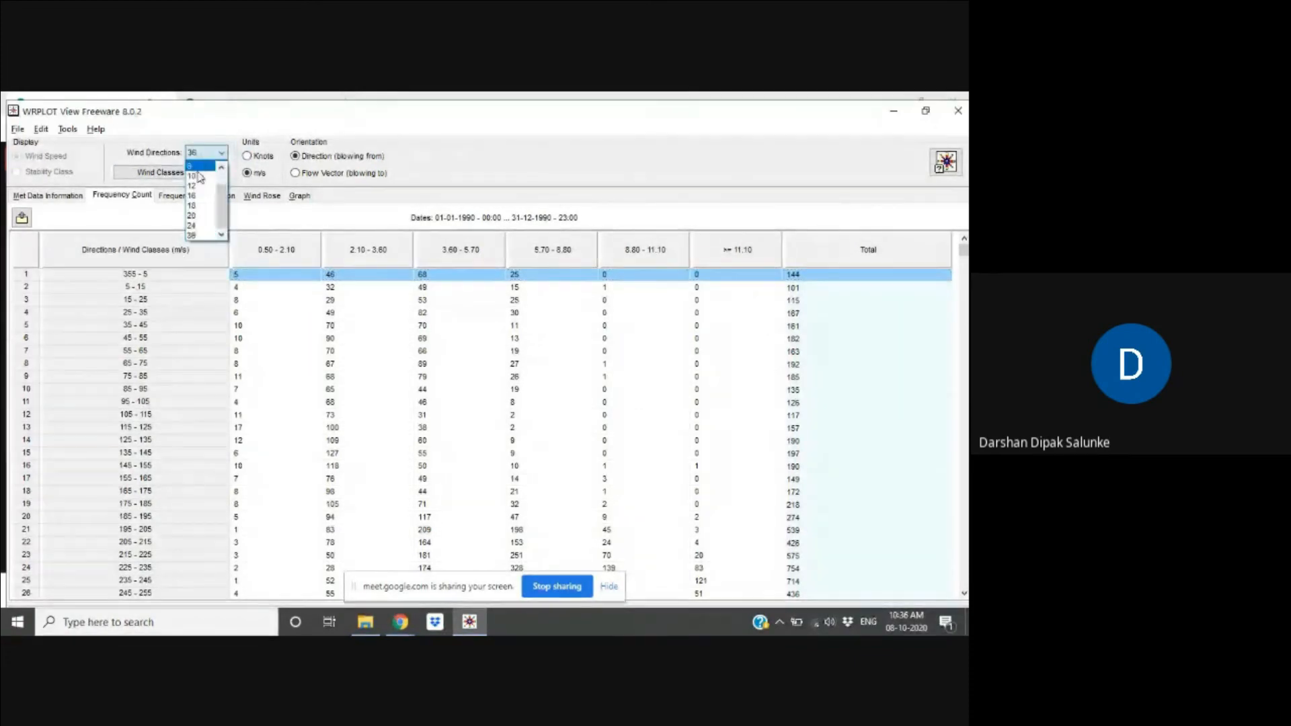
click(198, 176)
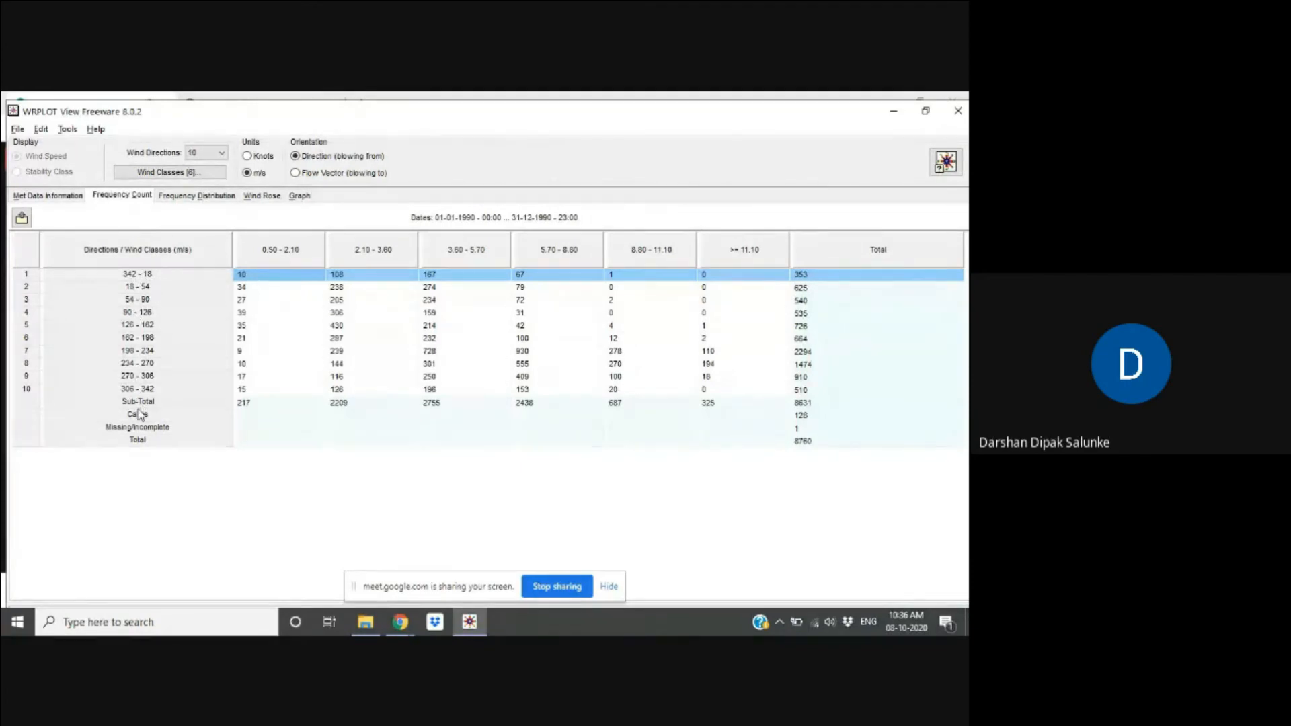
click(215, 154)
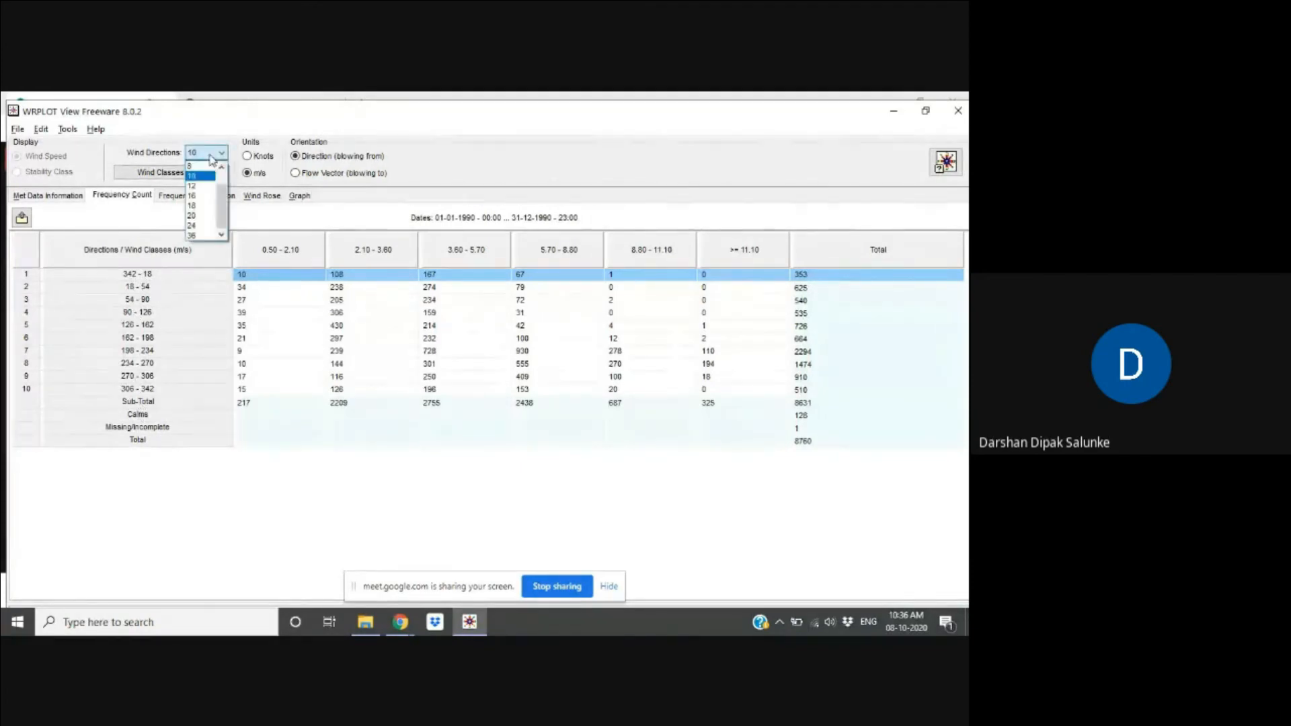
click(203, 217)
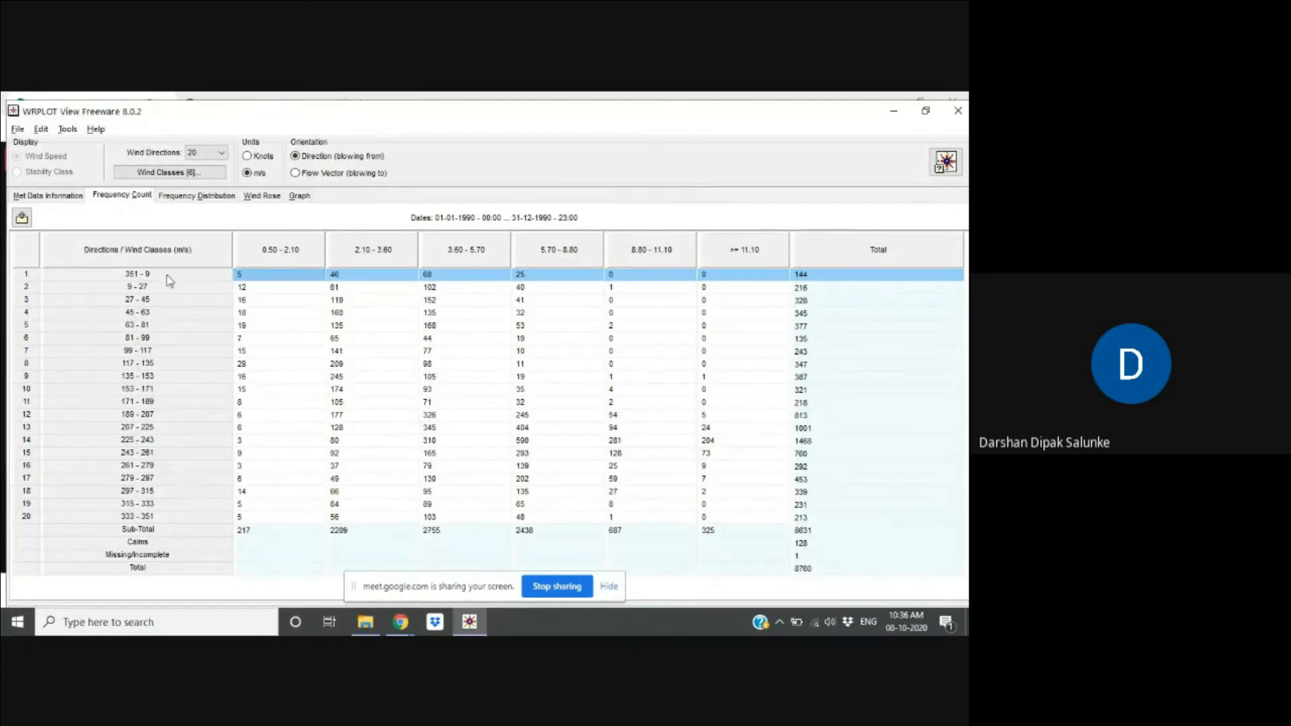
click(215, 155)
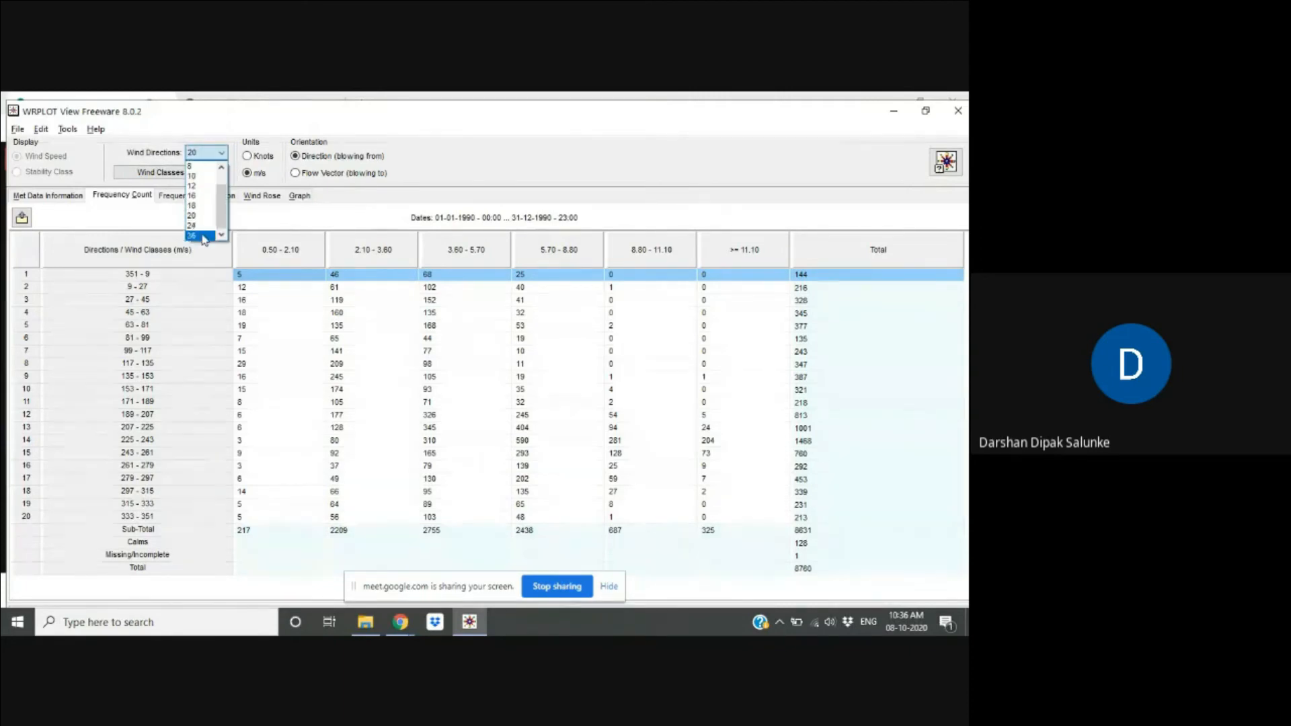
click(202, 236)
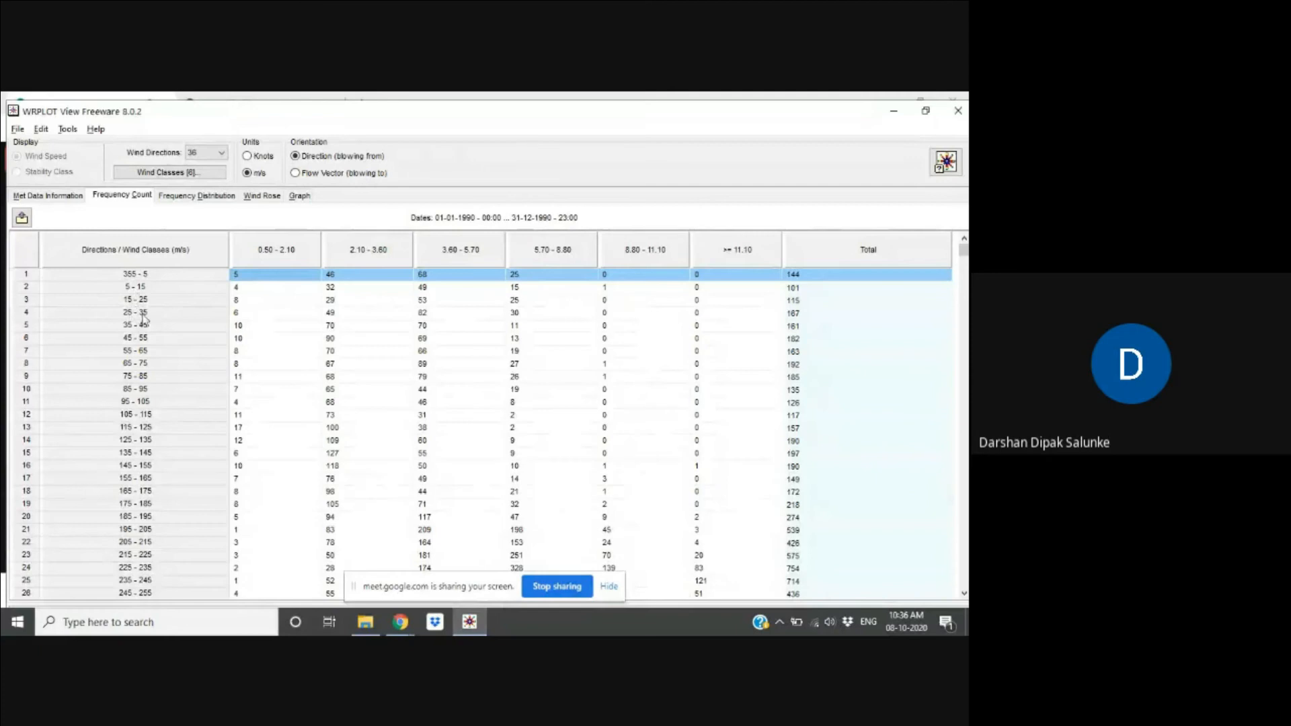
Add a seventh wind class, delete it again, and close the wind class settings without applying changes
click(189, 172)
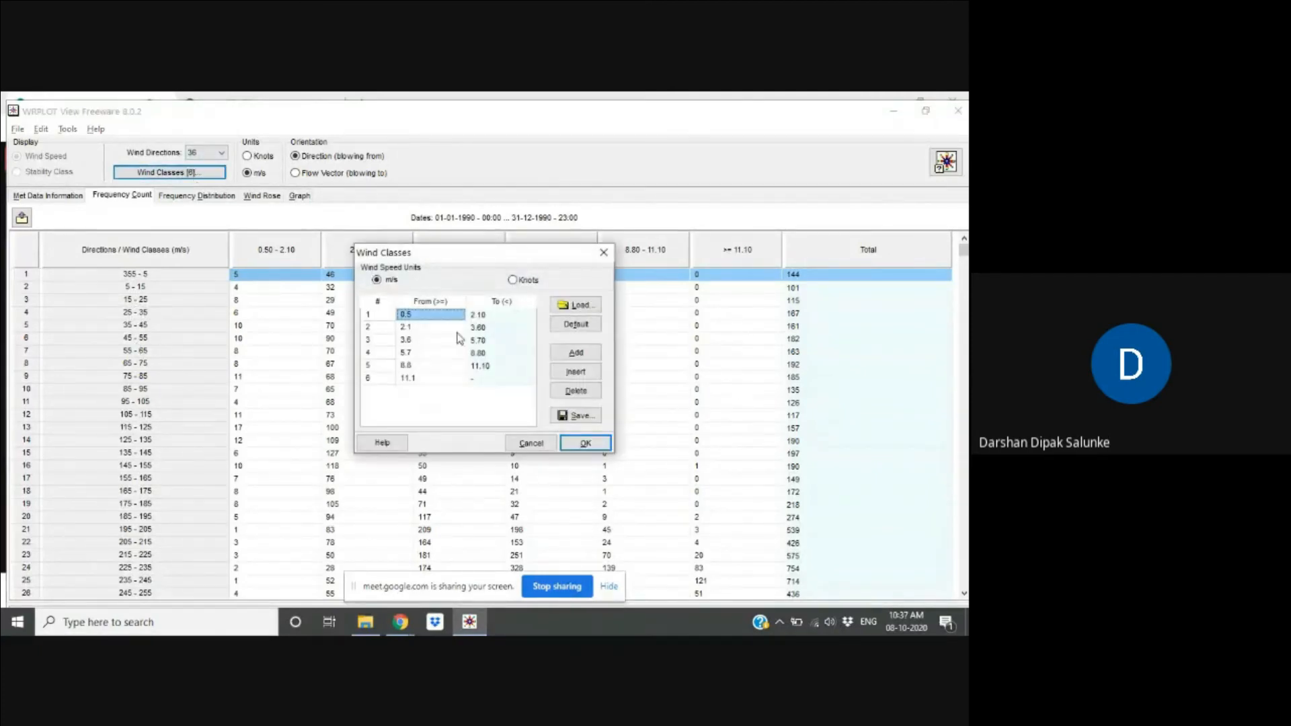
click(576, 354)
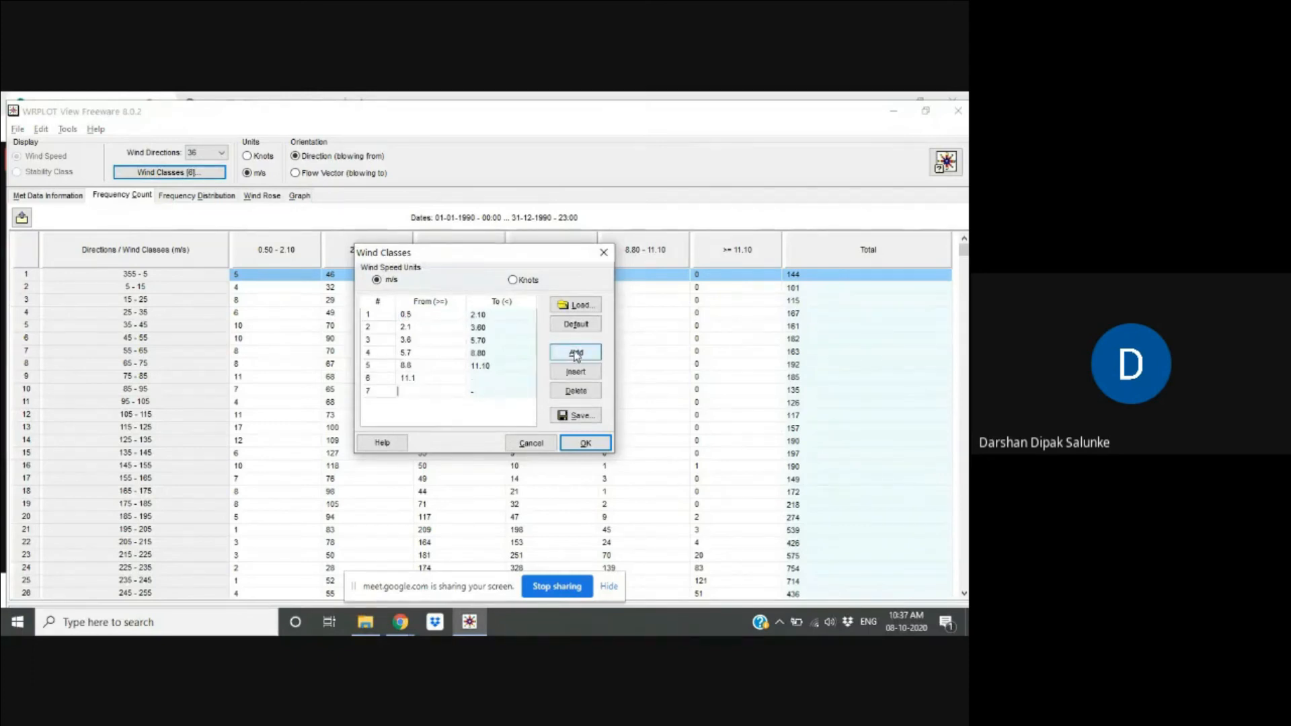
click(576, 392)
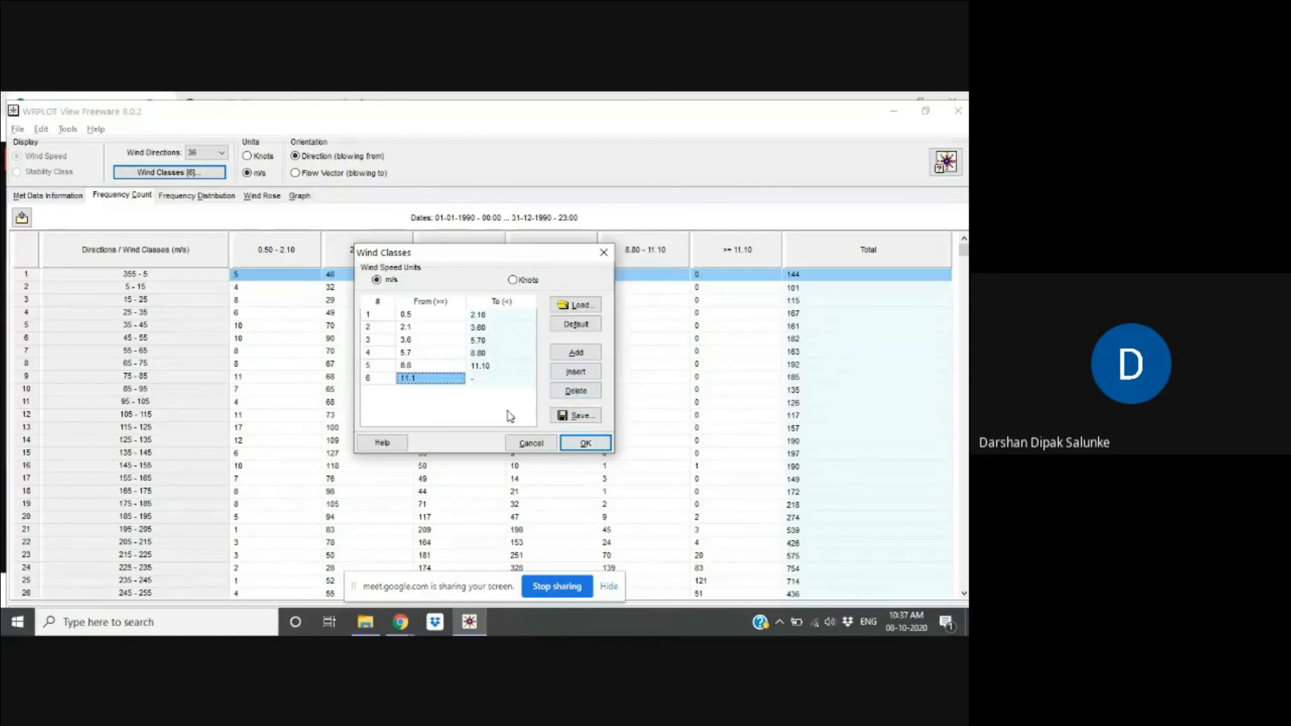
click(549, 449)
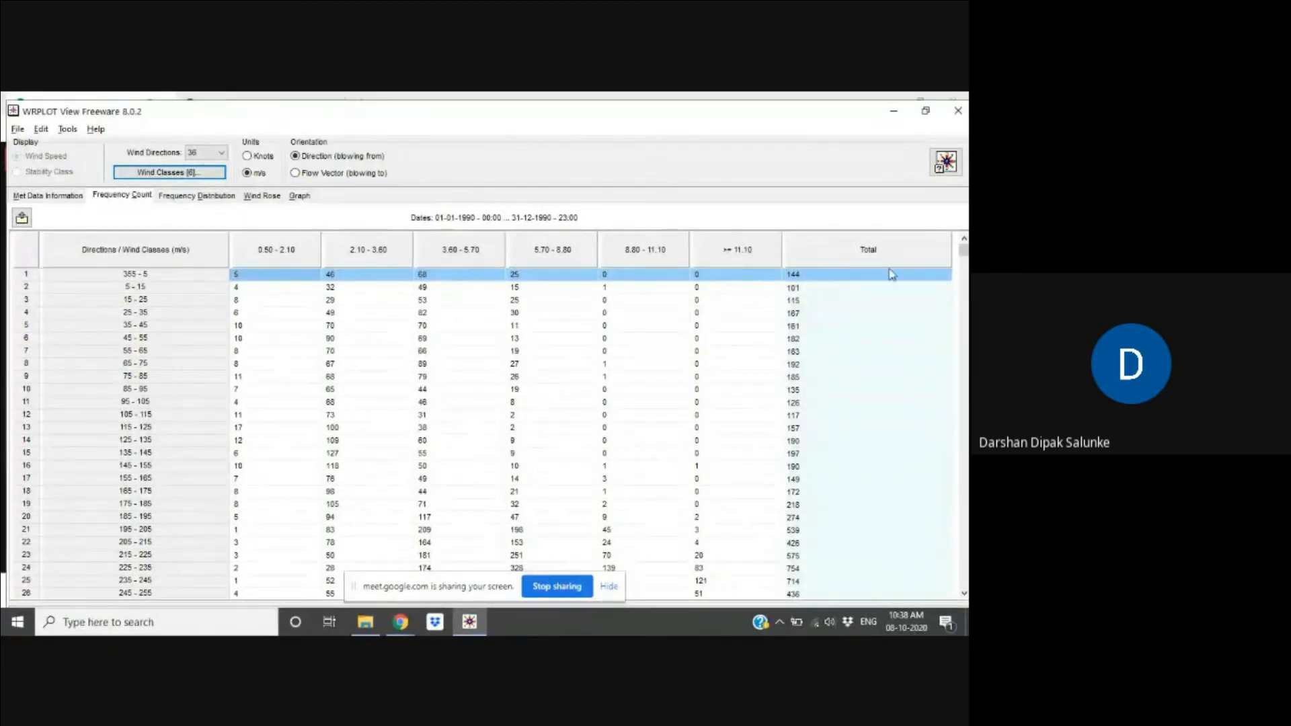
Examine the totals at the end of the frequency count table and view the frequency distribution table
click(964, 277)
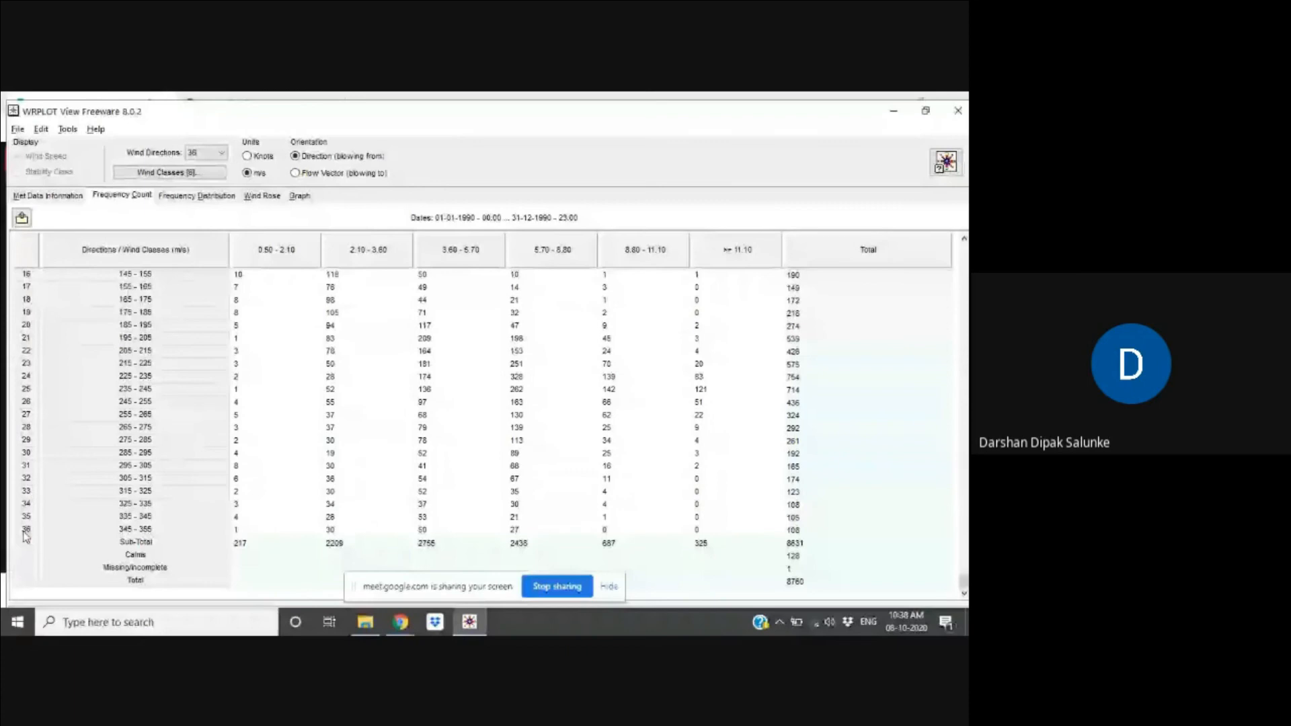
click(187, 196)
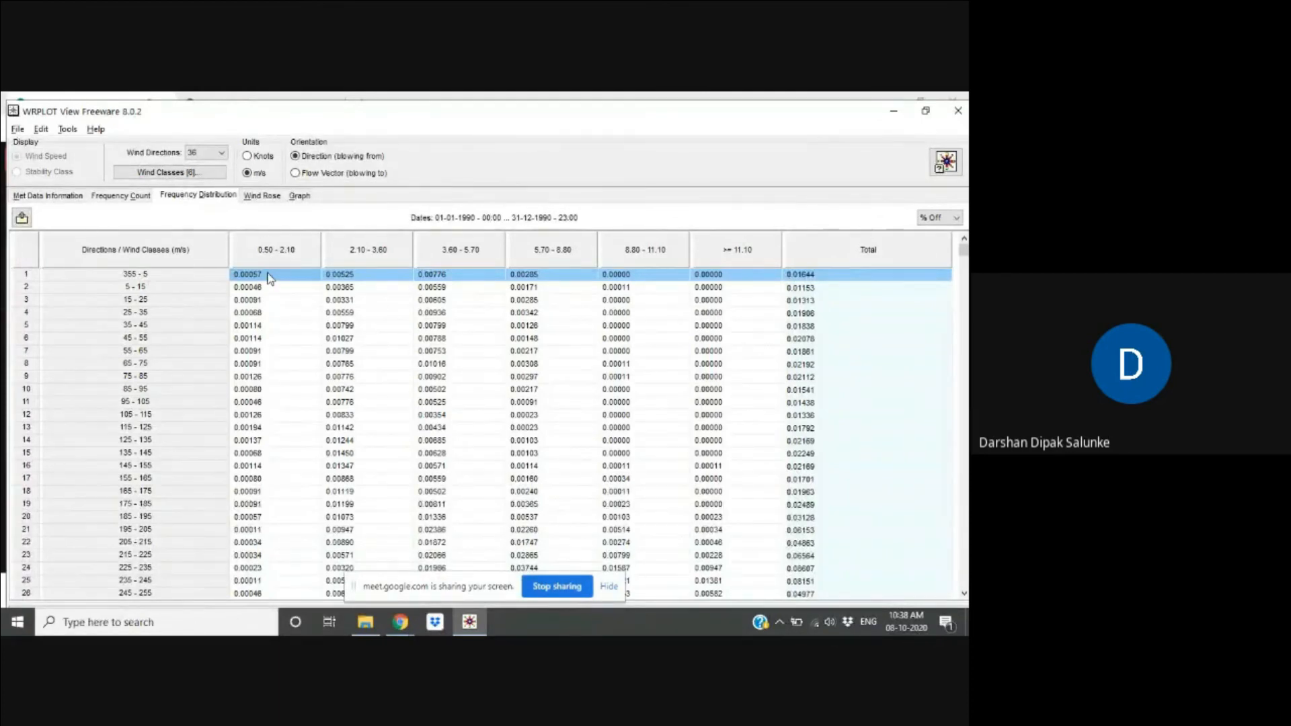
Display the wind rose and compare it for 4, 8 and 36 wind directions
click(268, 198)
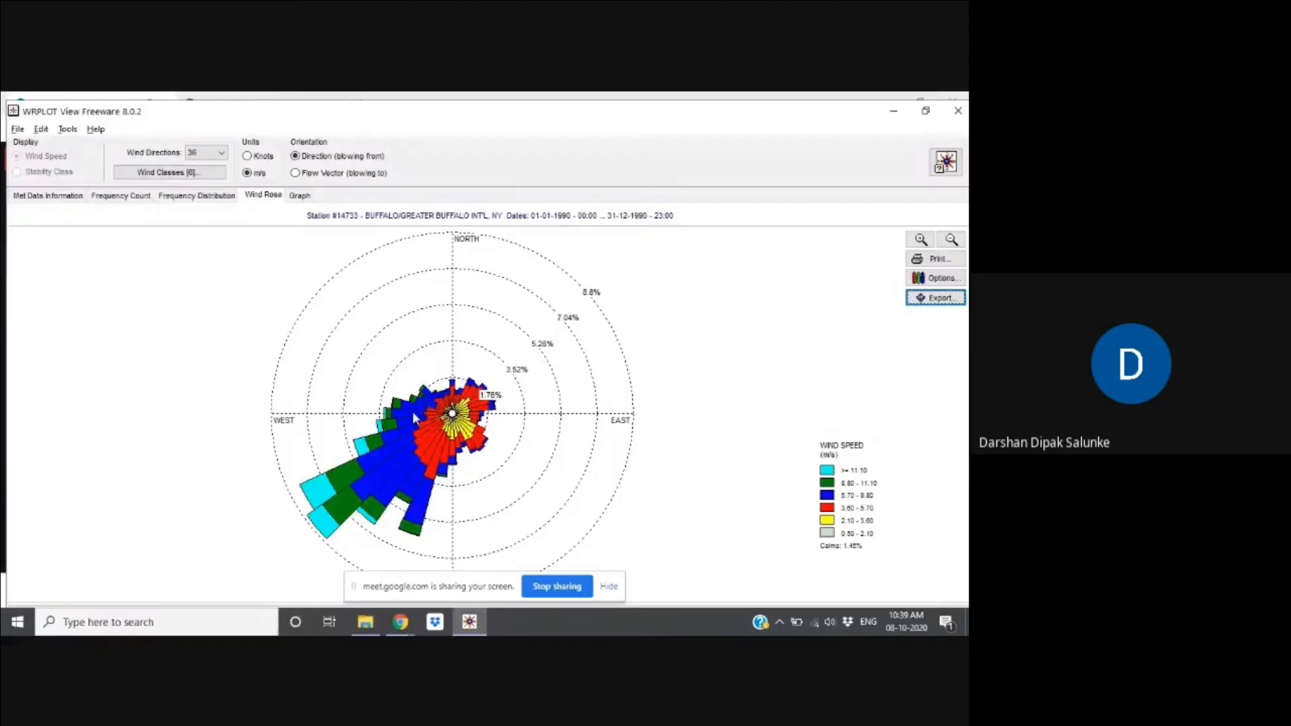
click(220, 152)
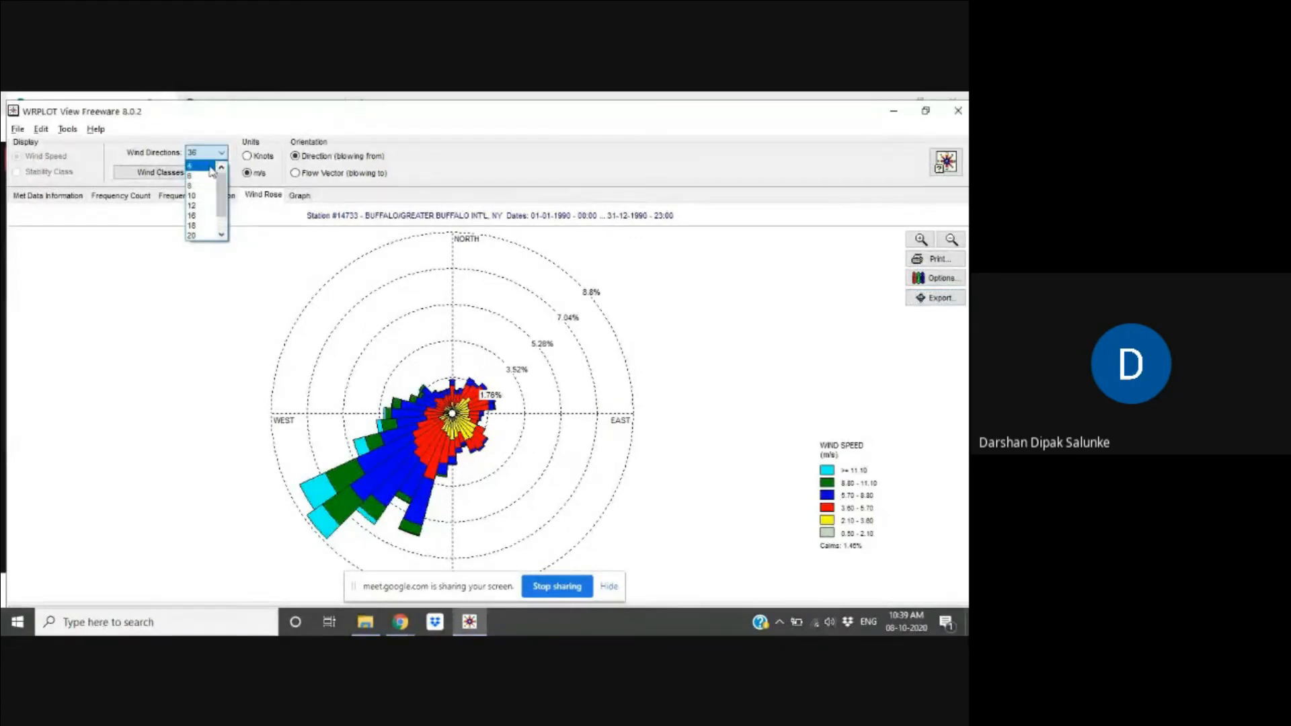
click(209, 165)
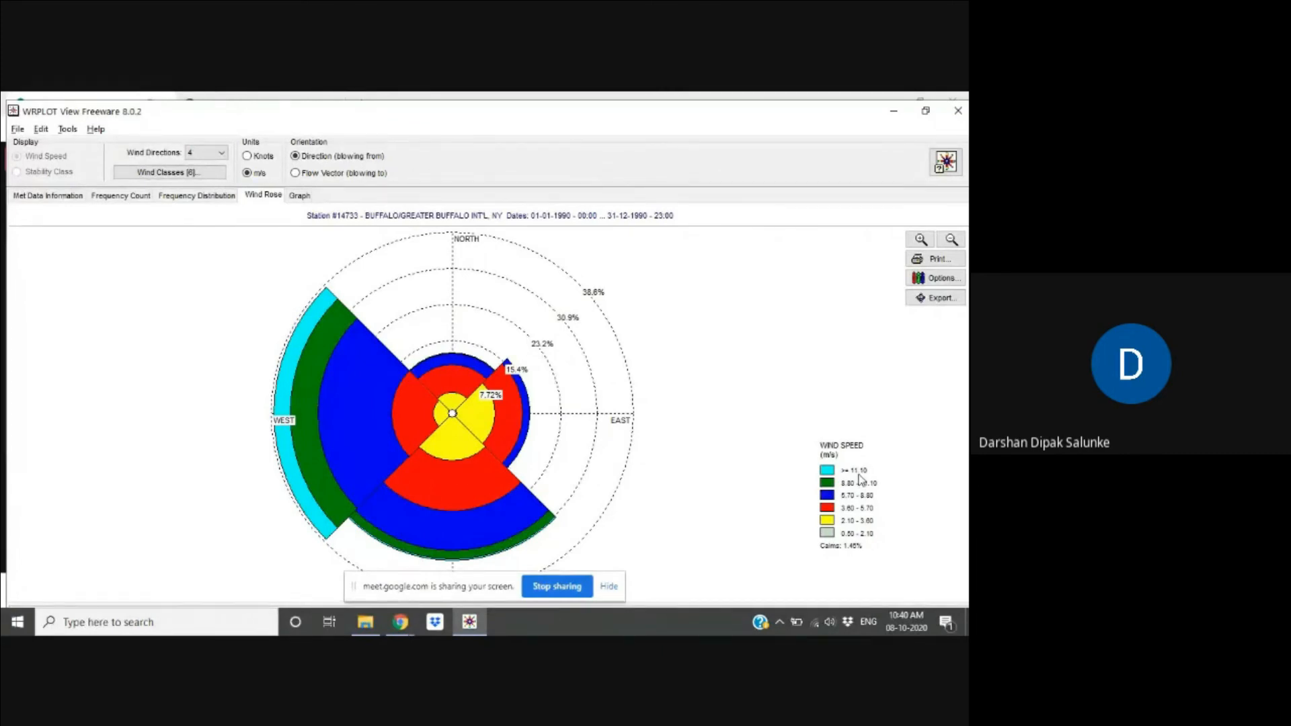
click(208, 153)
click(195, 185)
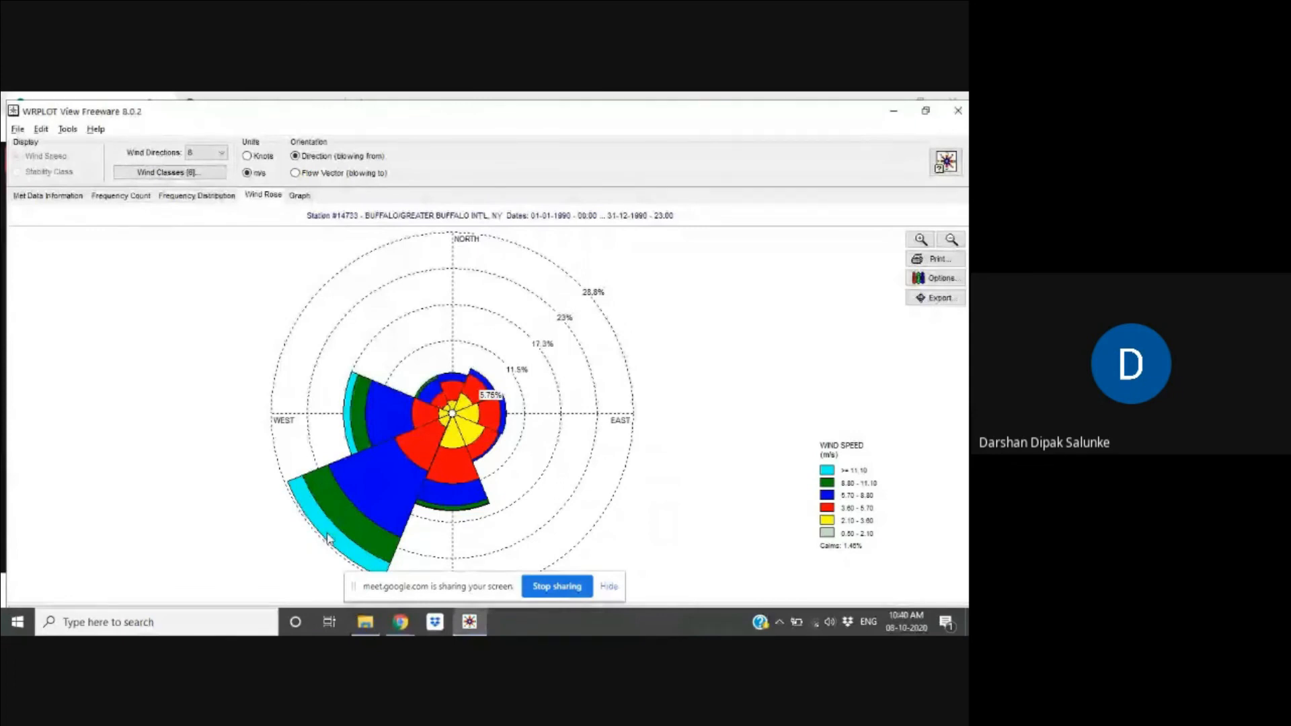
click(222, 153)
click(202, 230)
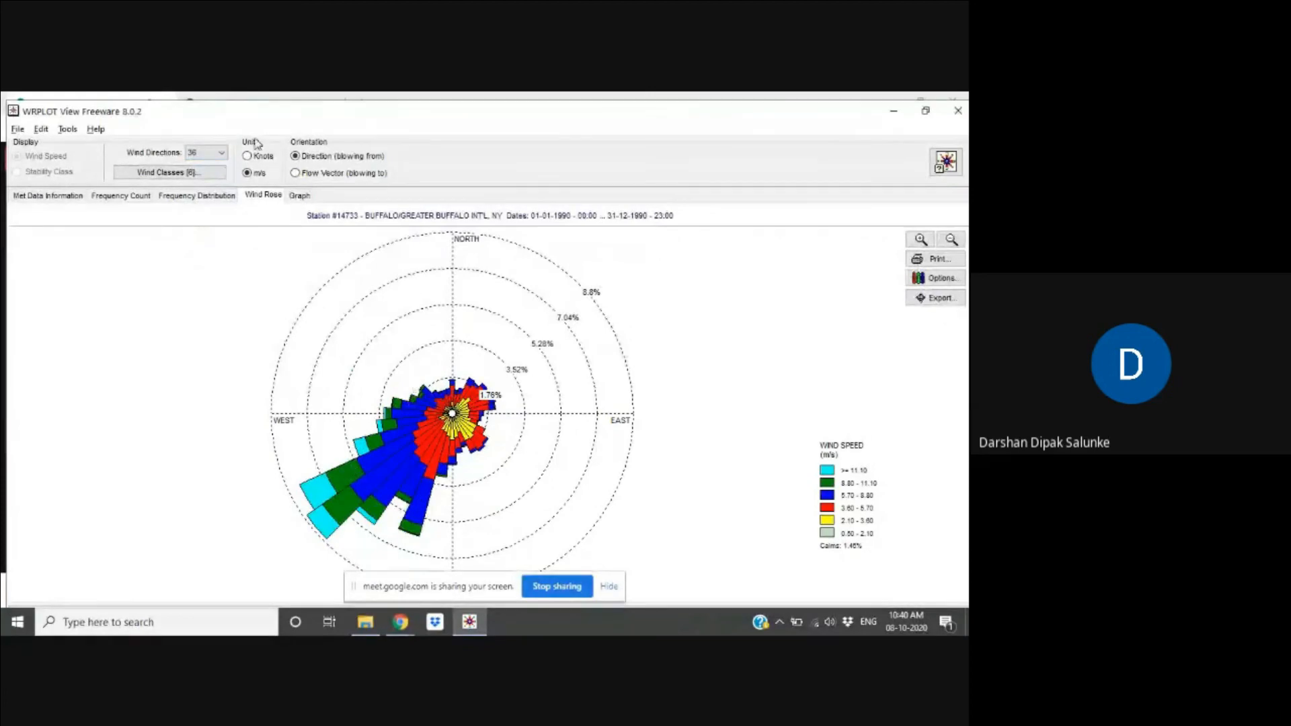
Redraw the wind rose with 20, 8, 6 and 4 wind directions
click(222, 153)
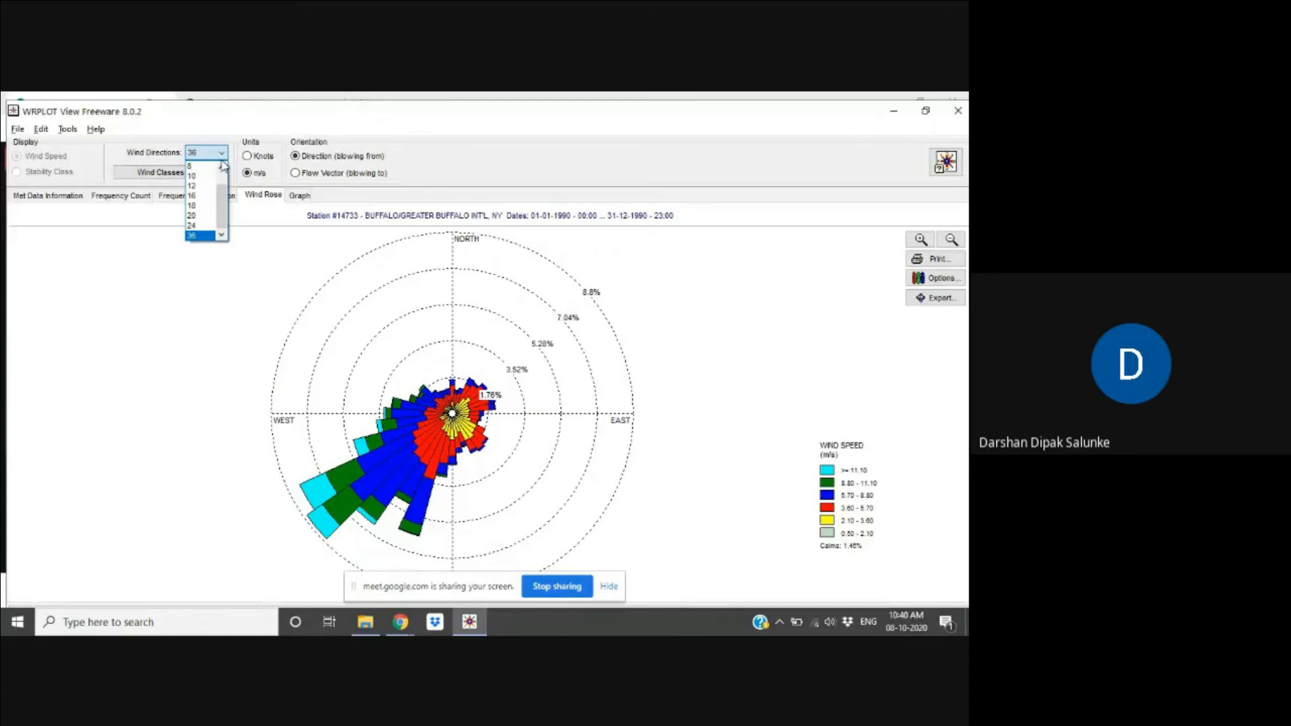
click(193, 195)
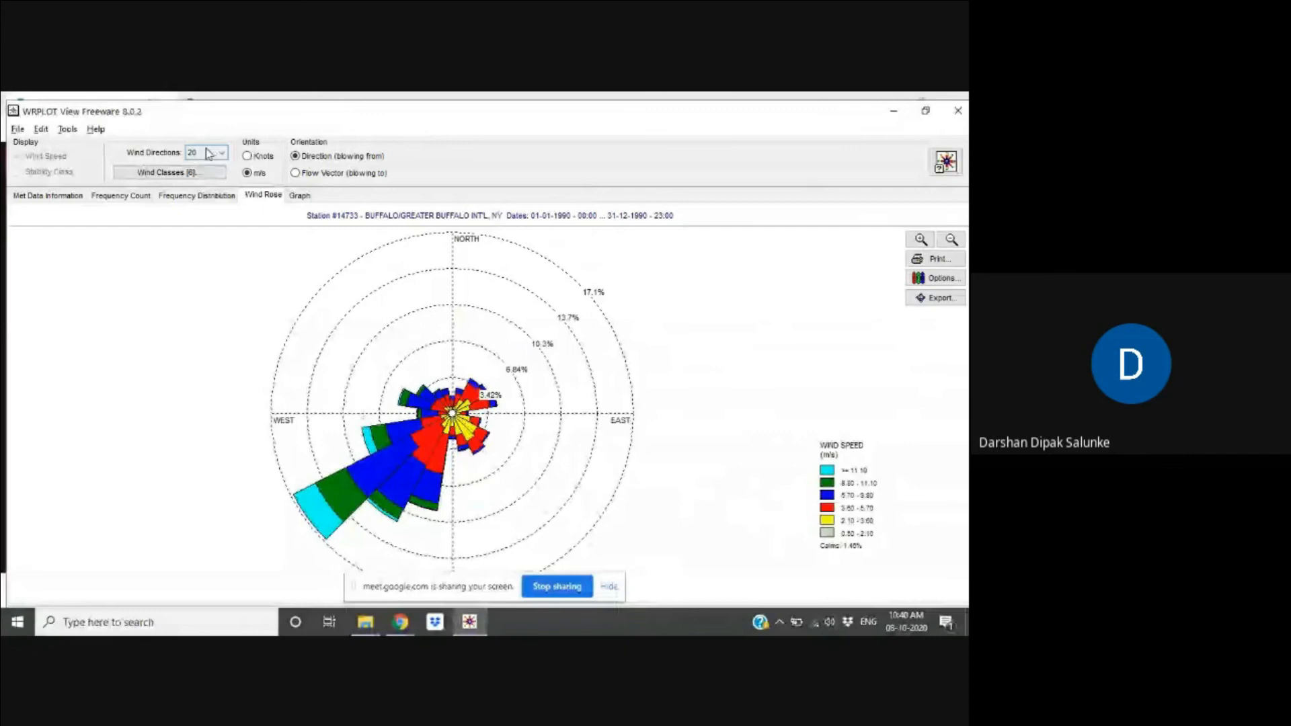
click(205, 153)
click(195, 166)
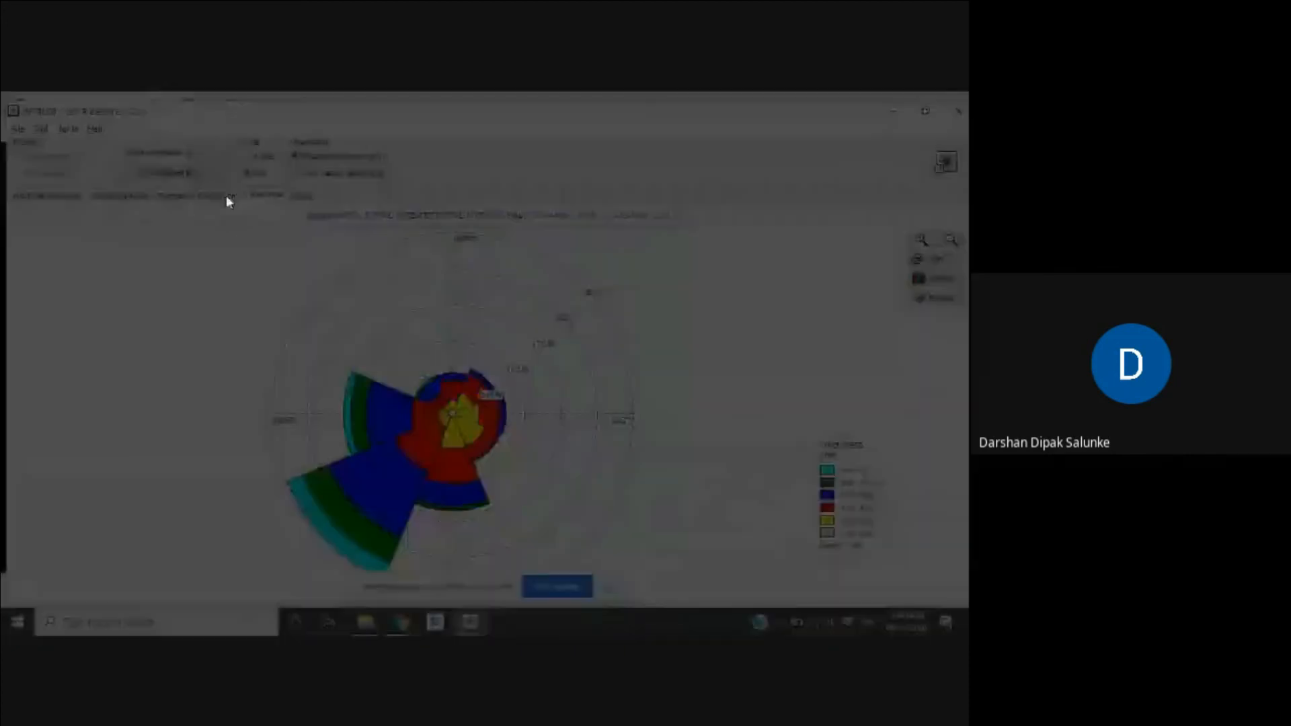
click(221, 153)
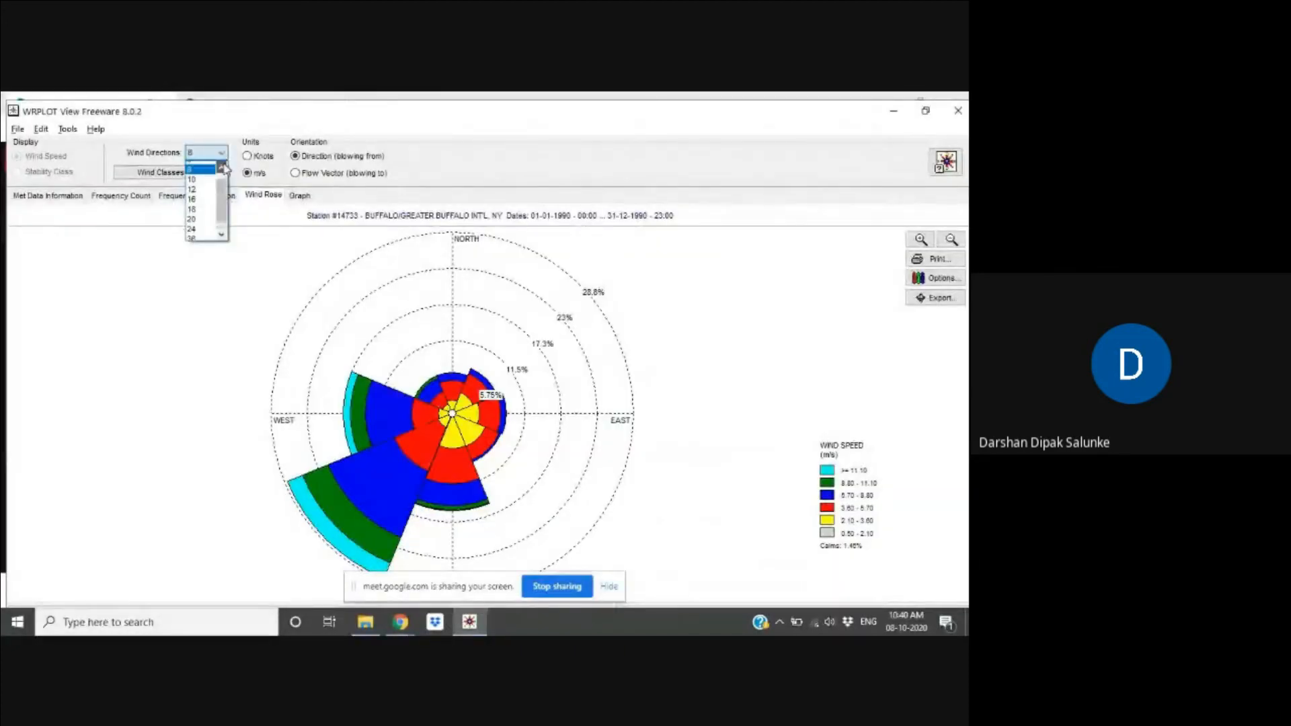
click(214, 165)
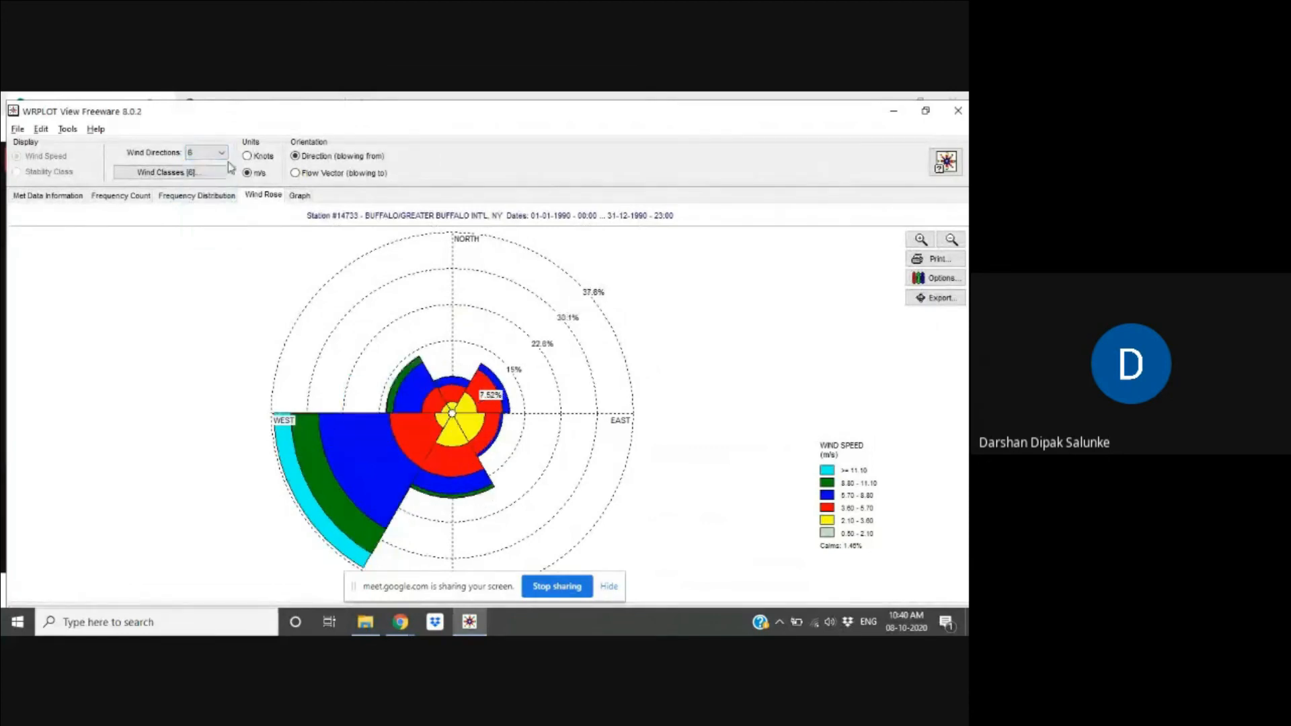
click(222, 153)
click(222, 167)
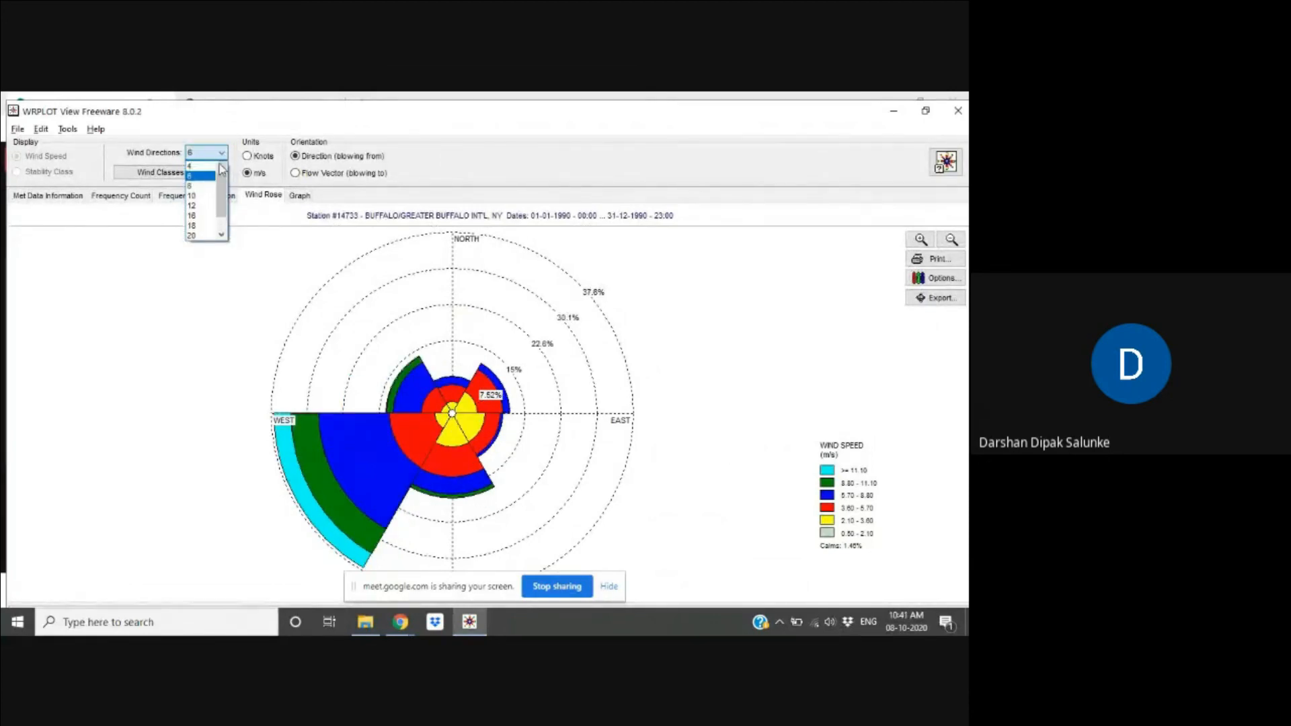
click(200, 165)
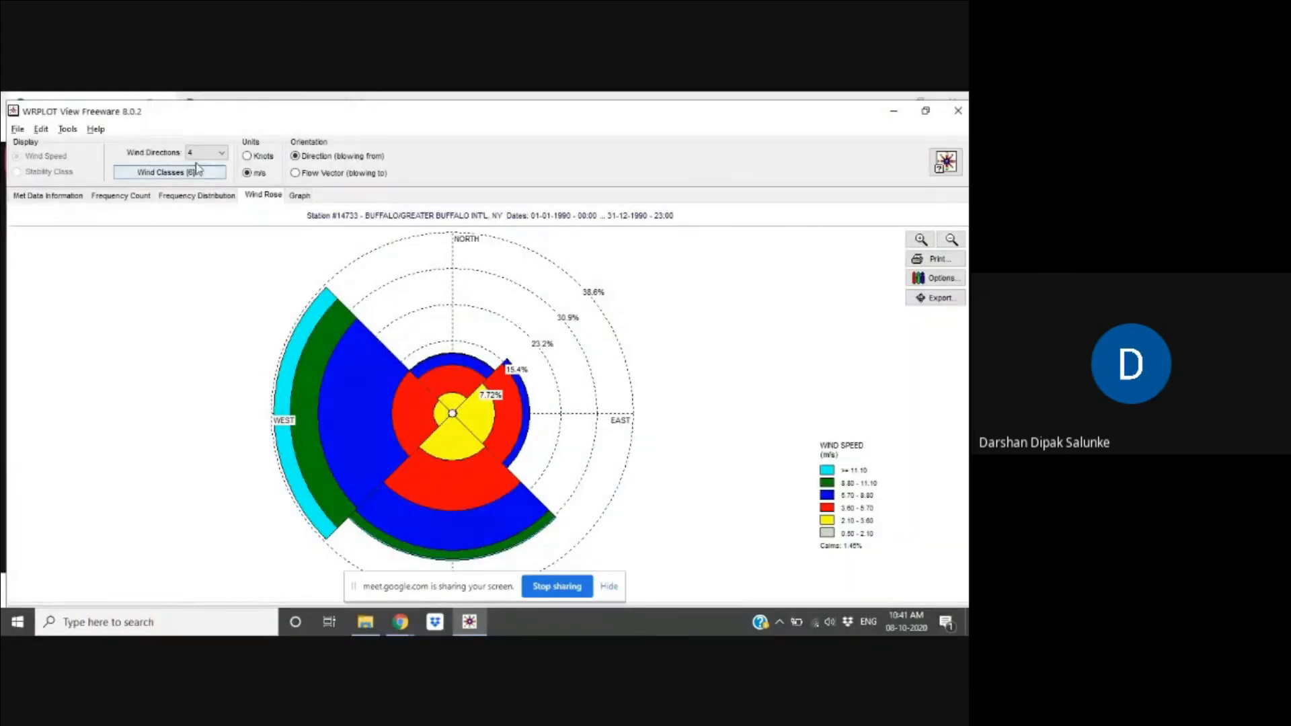
Set the wind rose to 36 wind directions and display the wind class frequency distribution graph
click(200, 156)
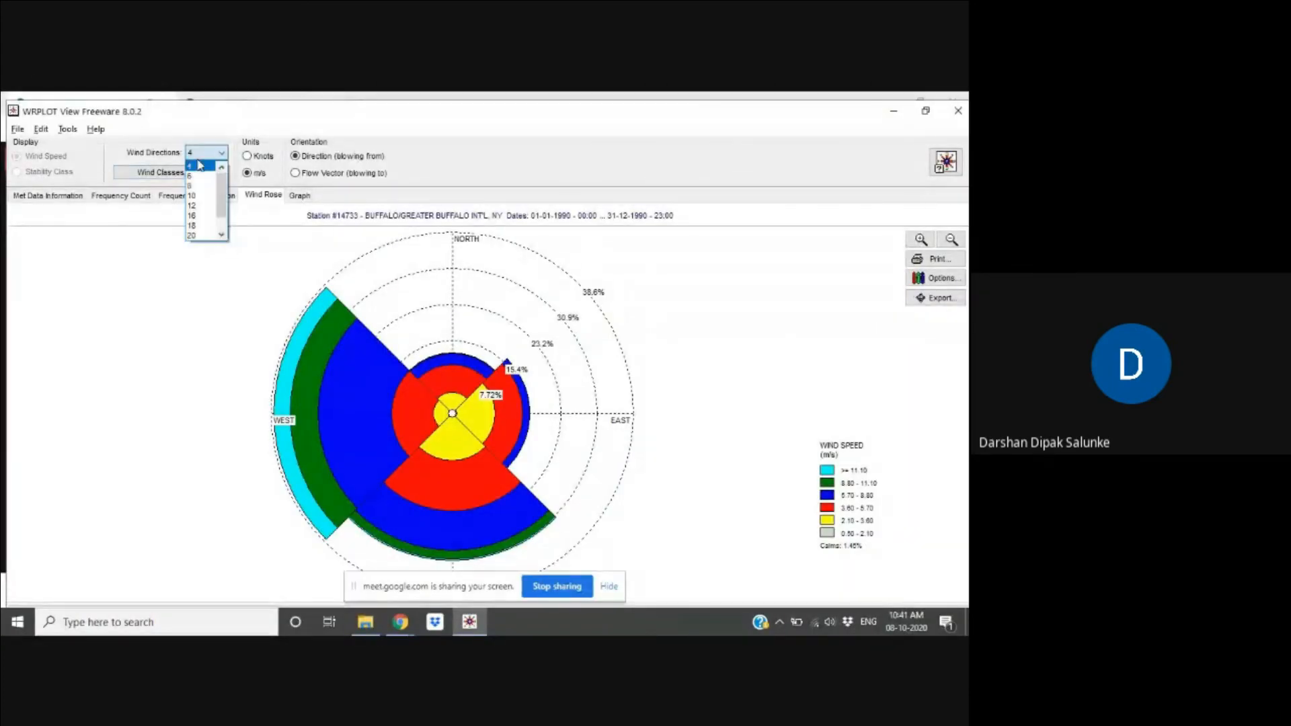
click(221, 235)
click(221, 235)
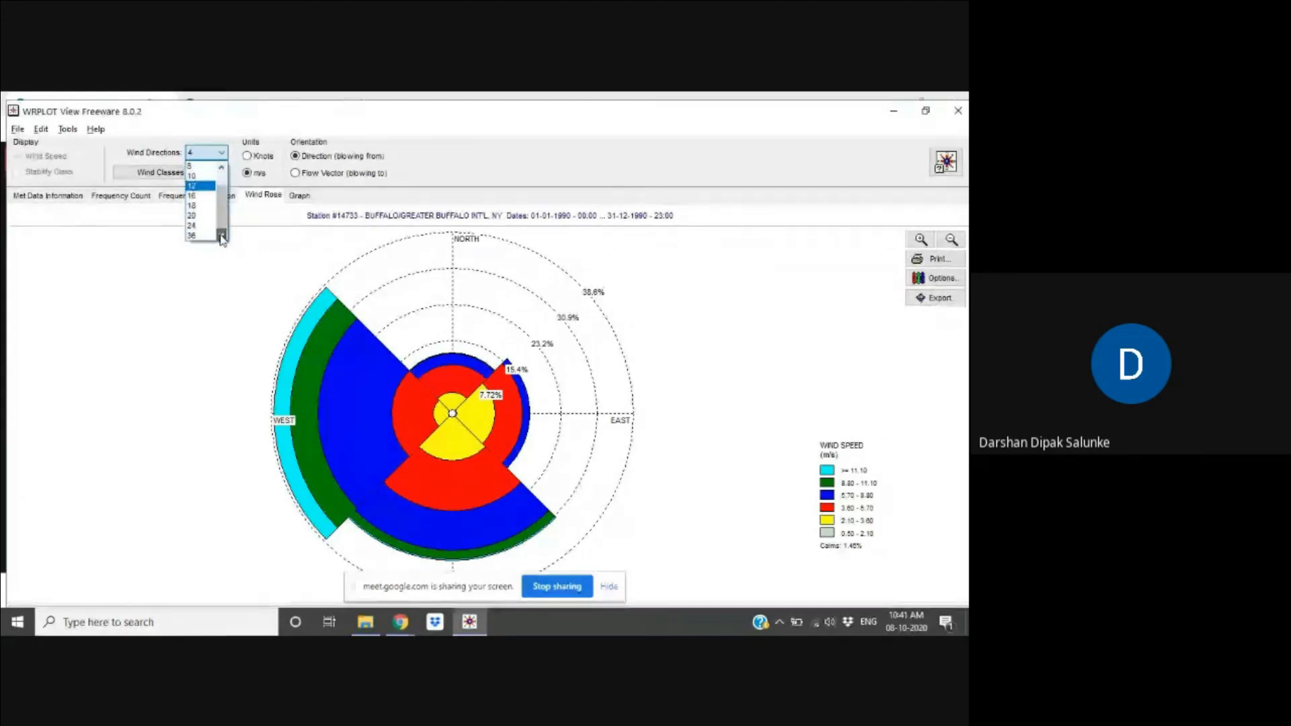
click(209, 235)
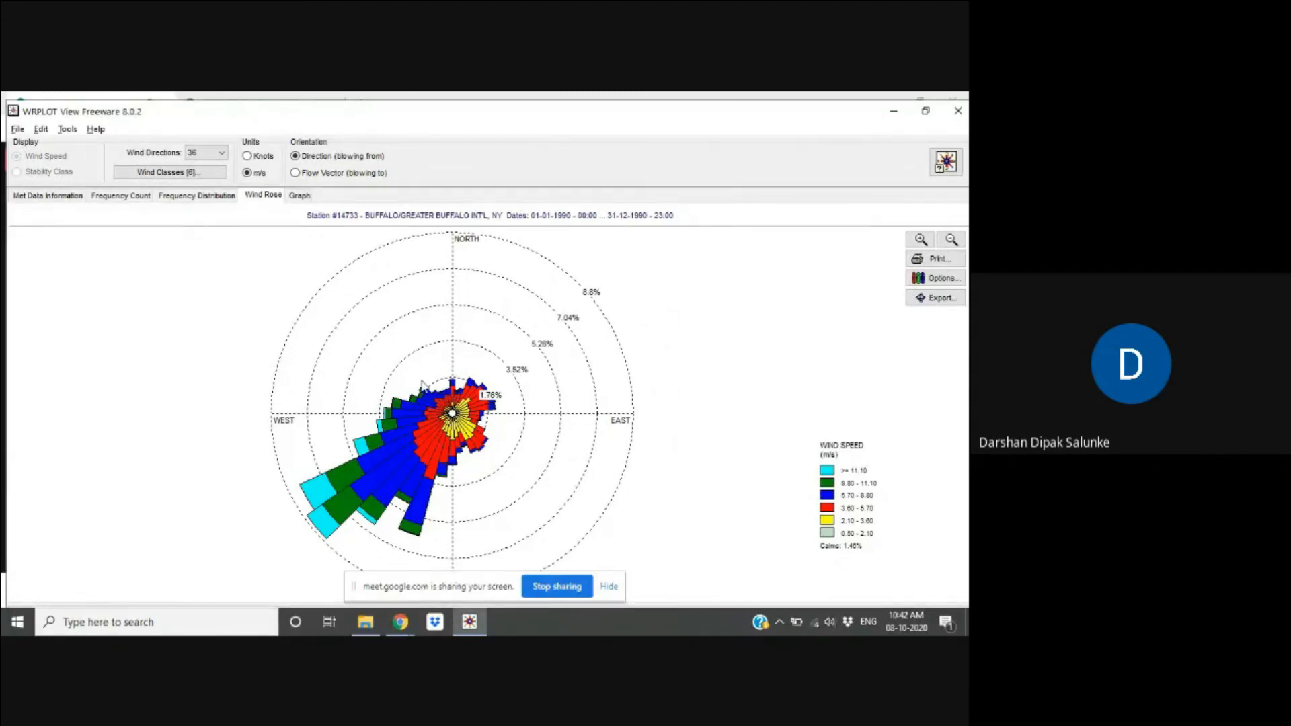
click(300, 196)
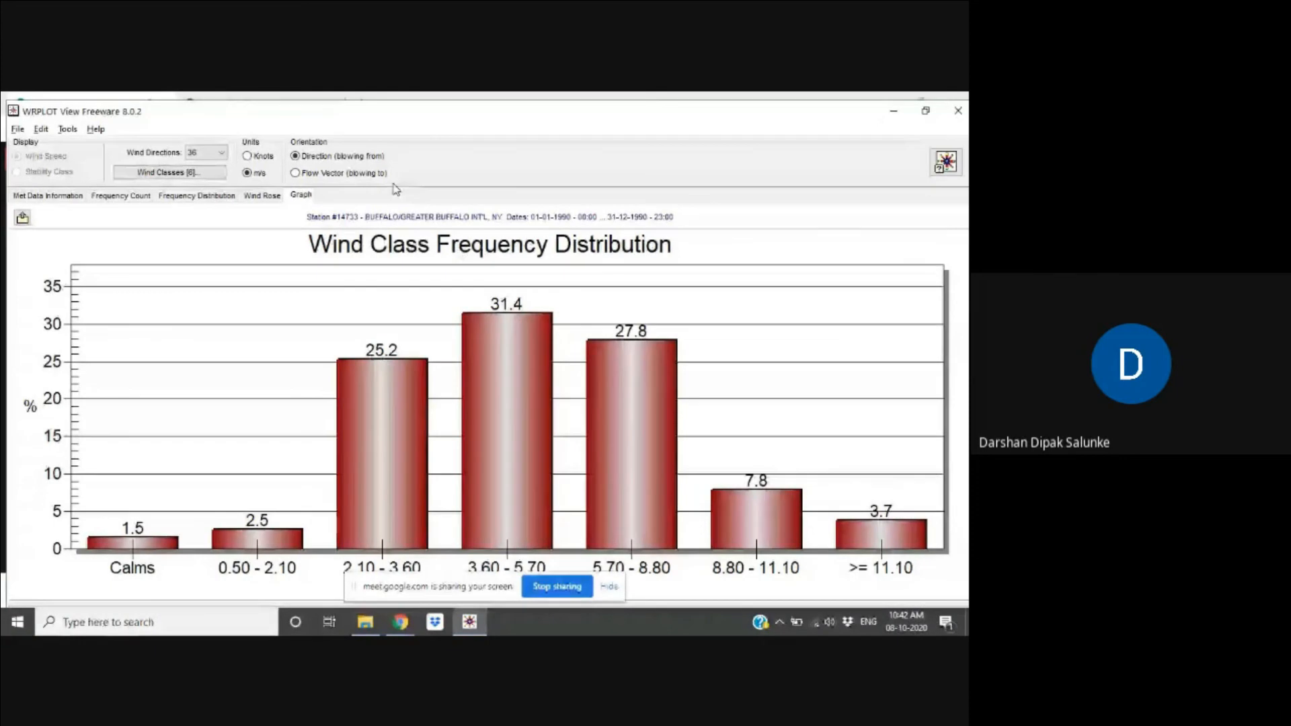
Compare the wind rose in Flow Vector (blowing to) and Direction (blowing from) orientation, and in knots and m/s
click(295, 173)
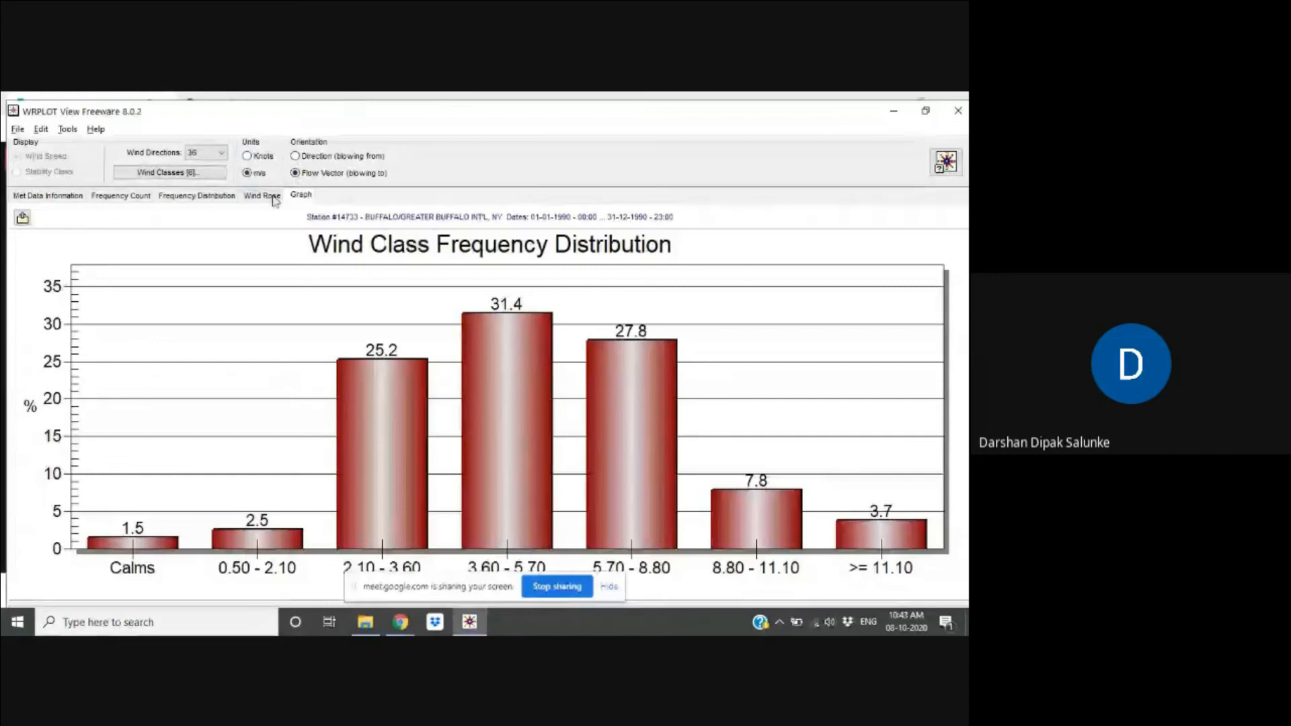
click(275, 197)
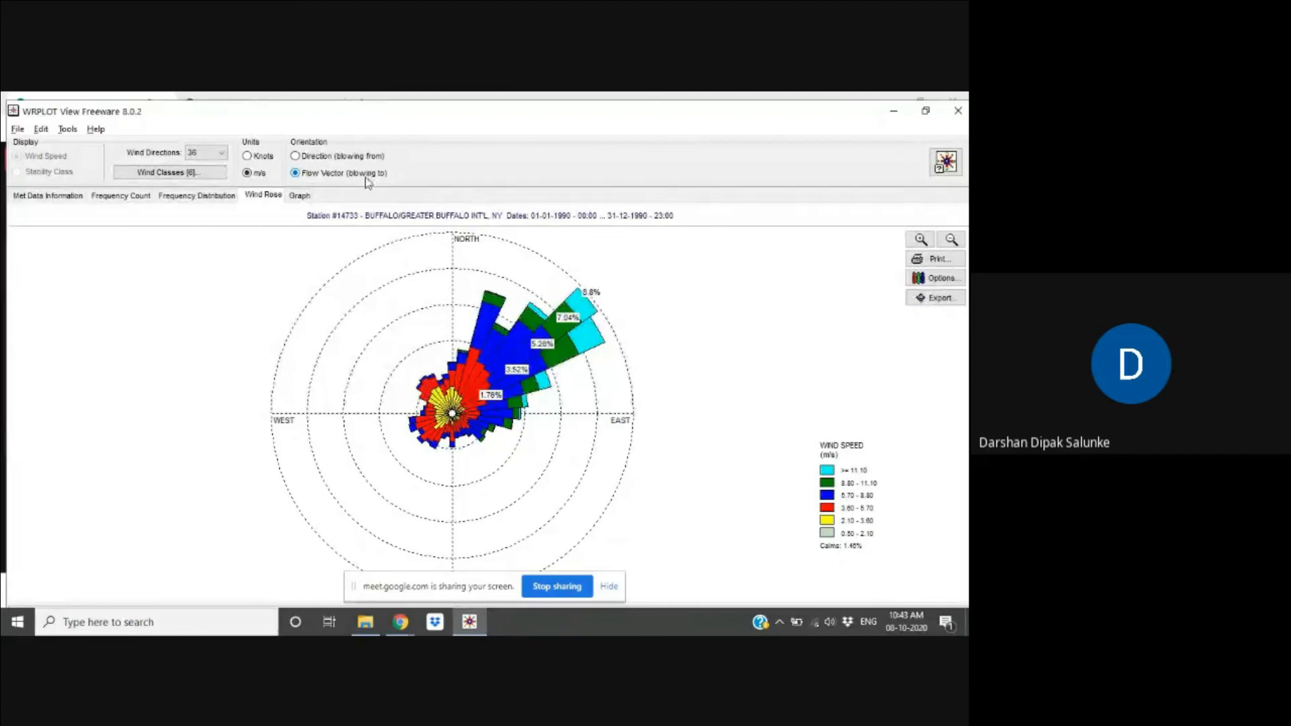
click(295, 156)
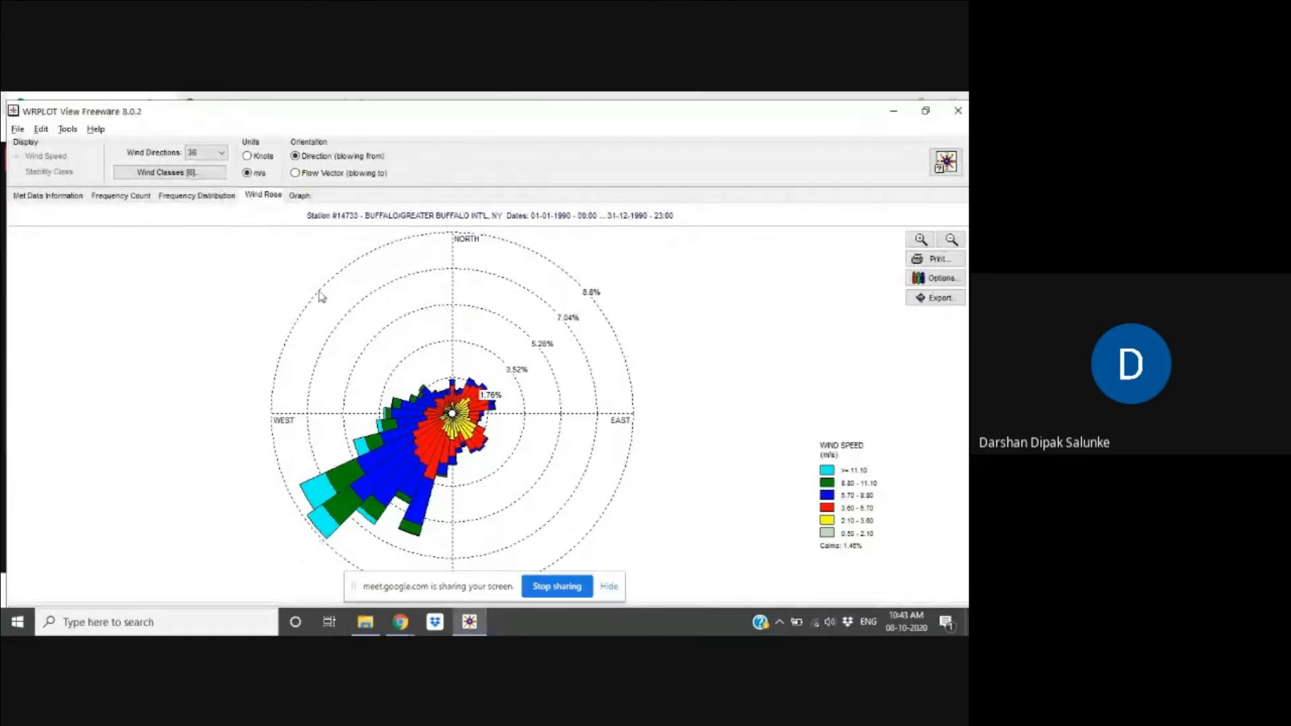
click(295, 173)
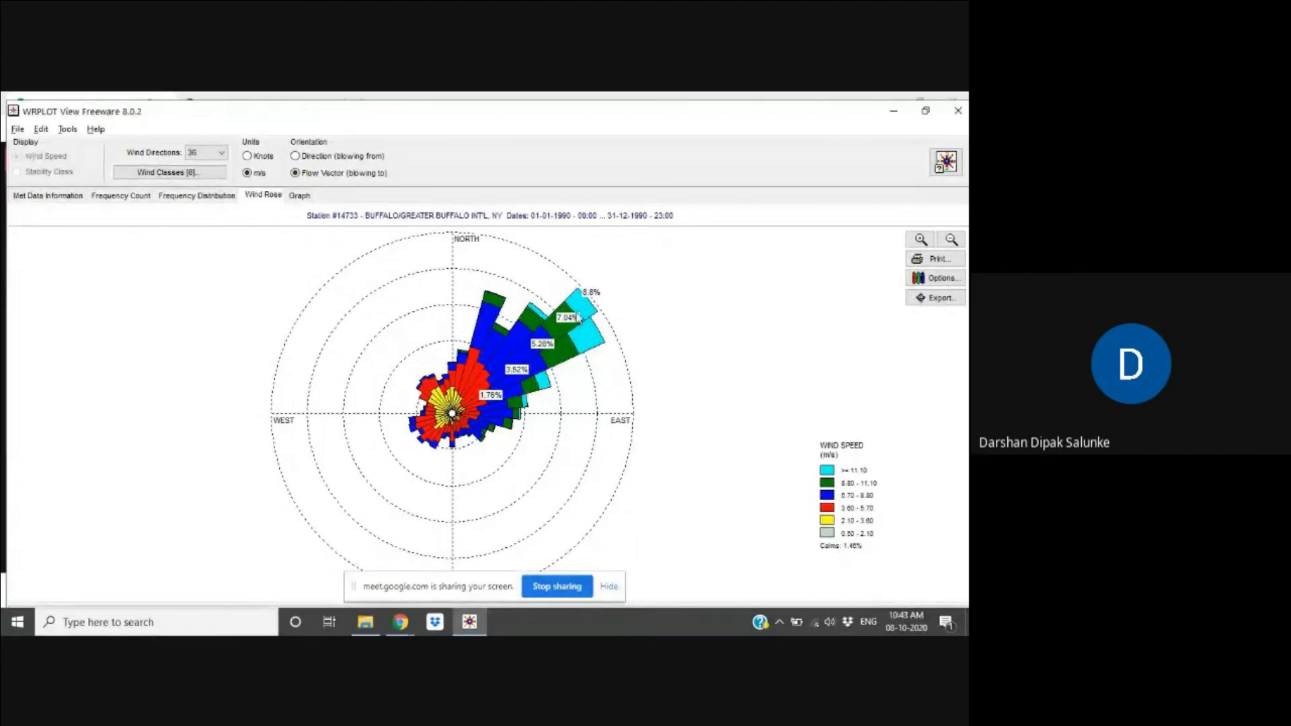
click(295, 156)
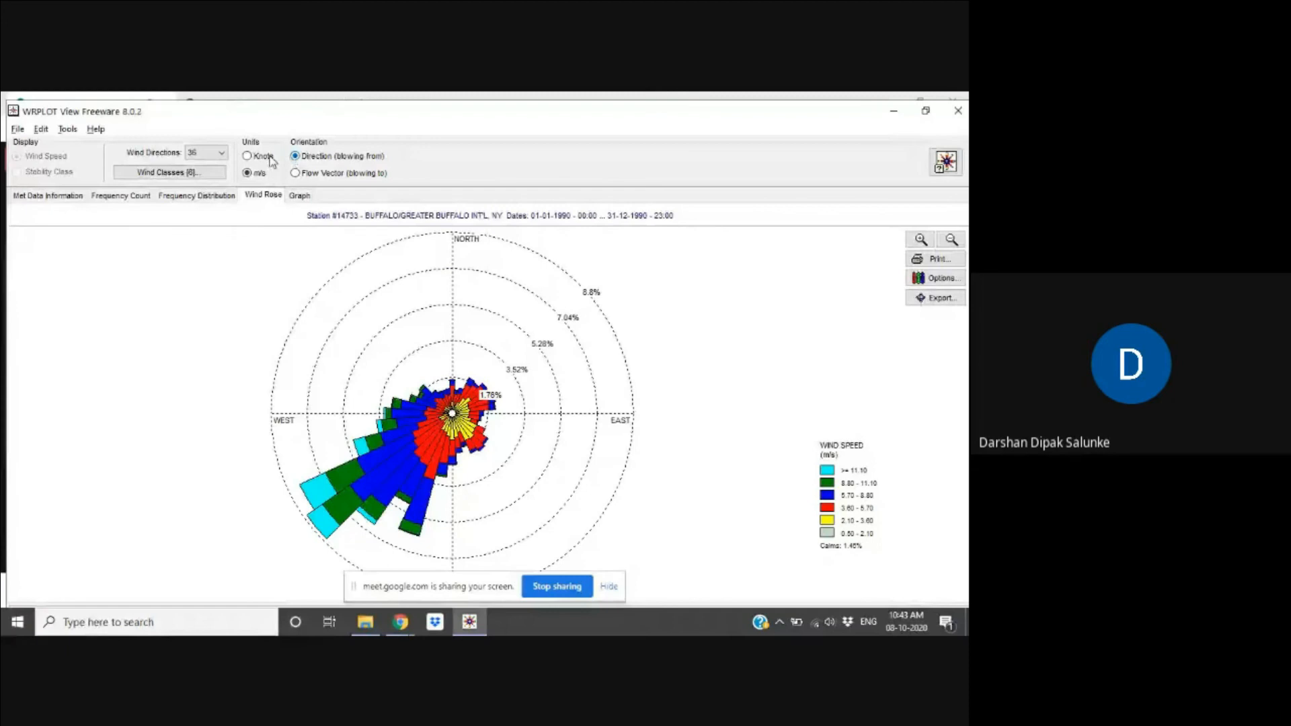
click(247, 156)
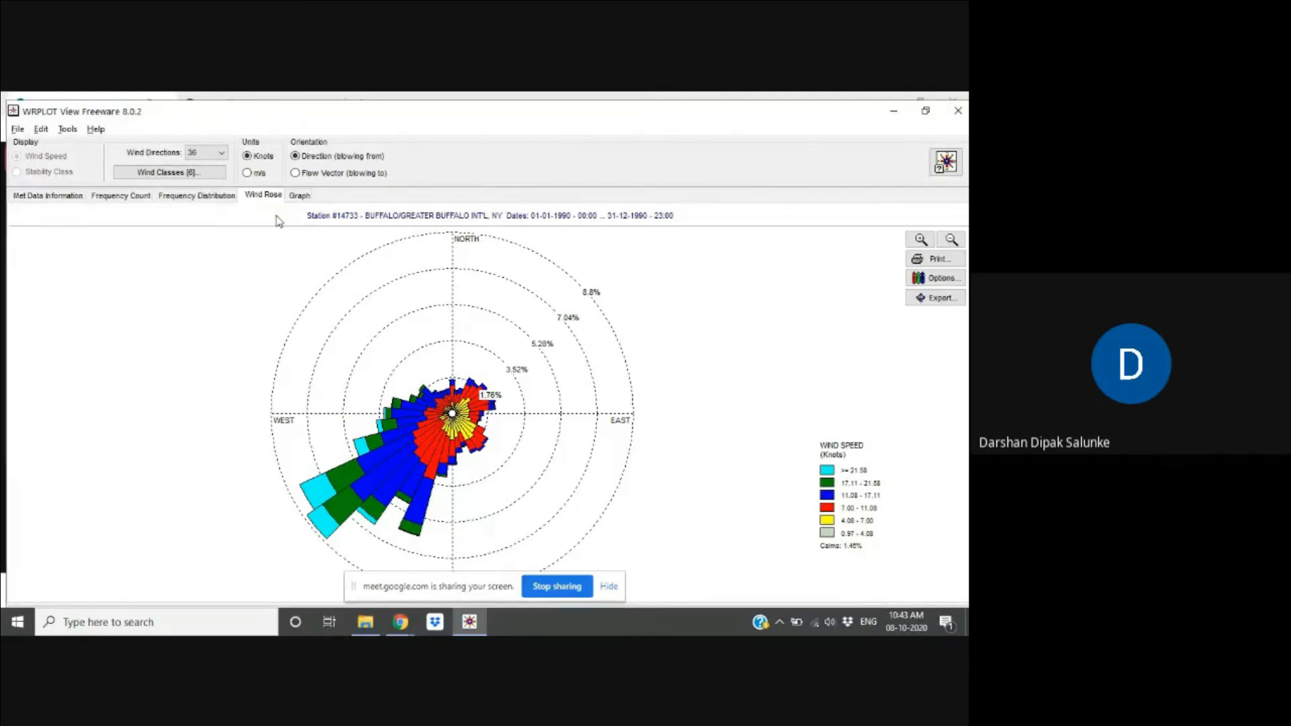
click(248, 174)
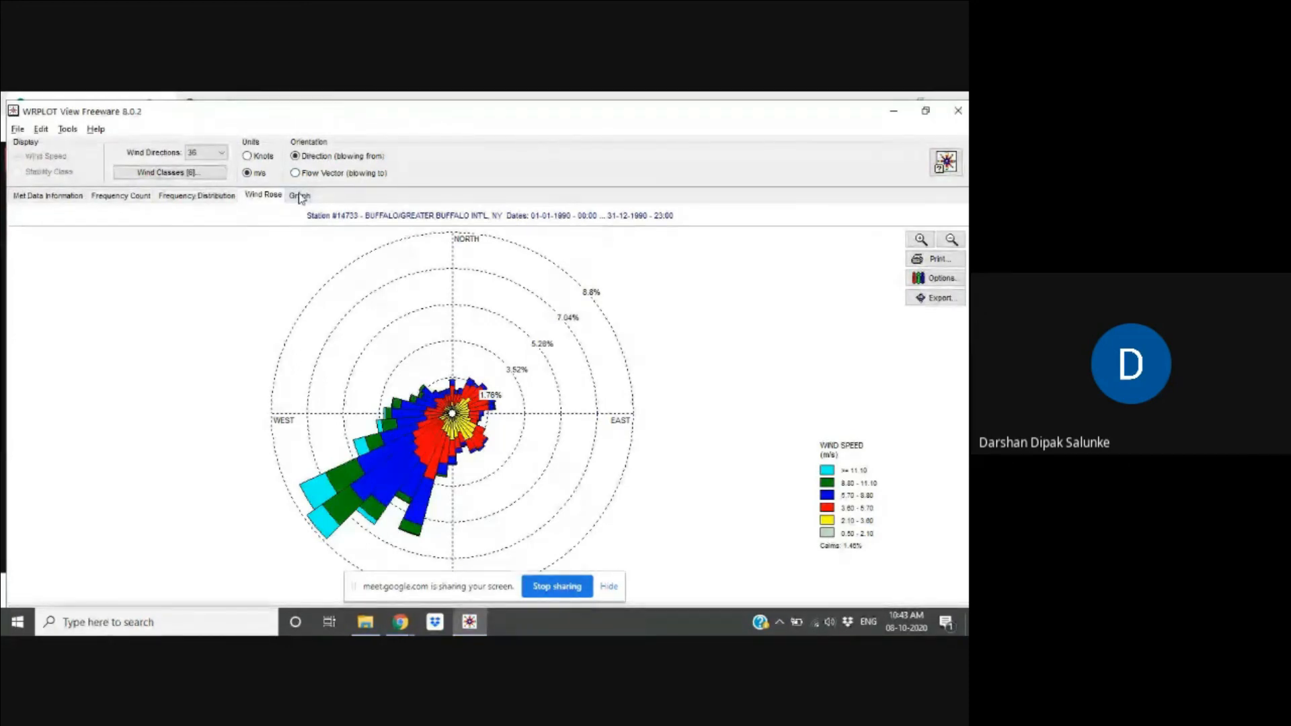
Zoom the wind rose in and out to compare its radial scales, finishing with a 10% outer ring
click(921, 241)
click(921, 242)
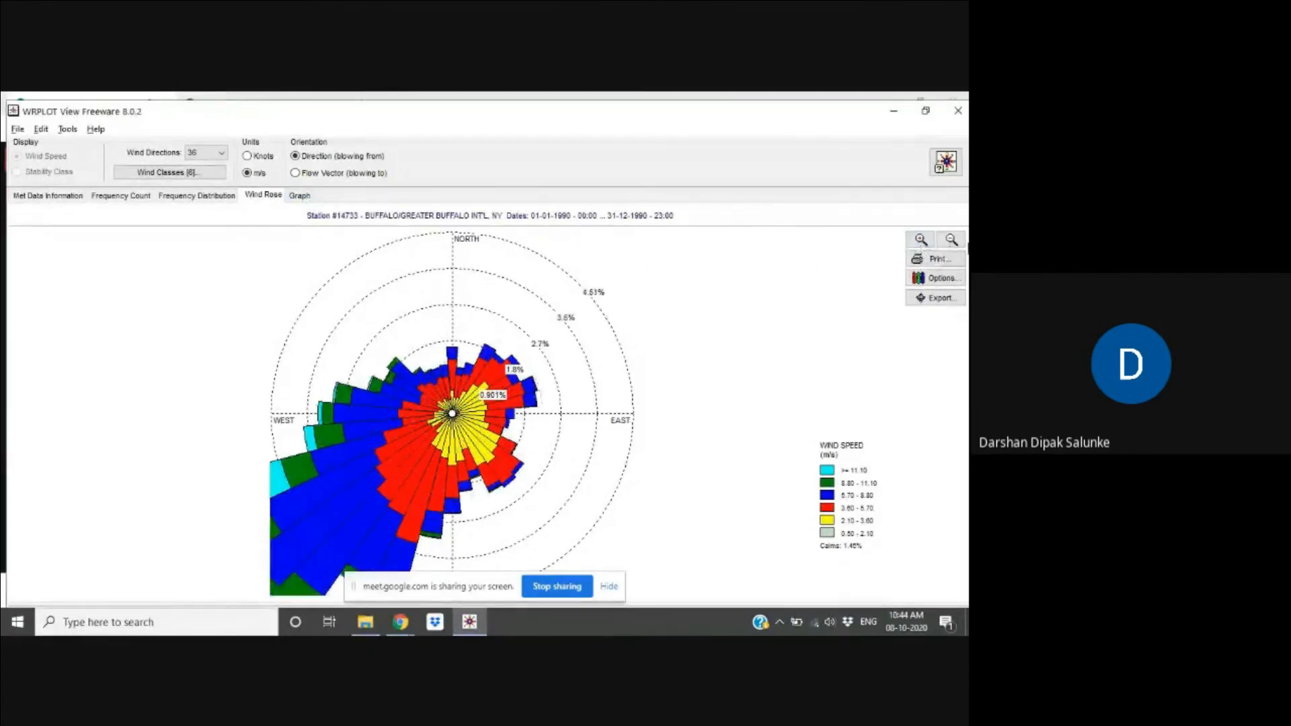
click(952, 240)
click(952, 240)
click(955, 242)
click(955, 242)
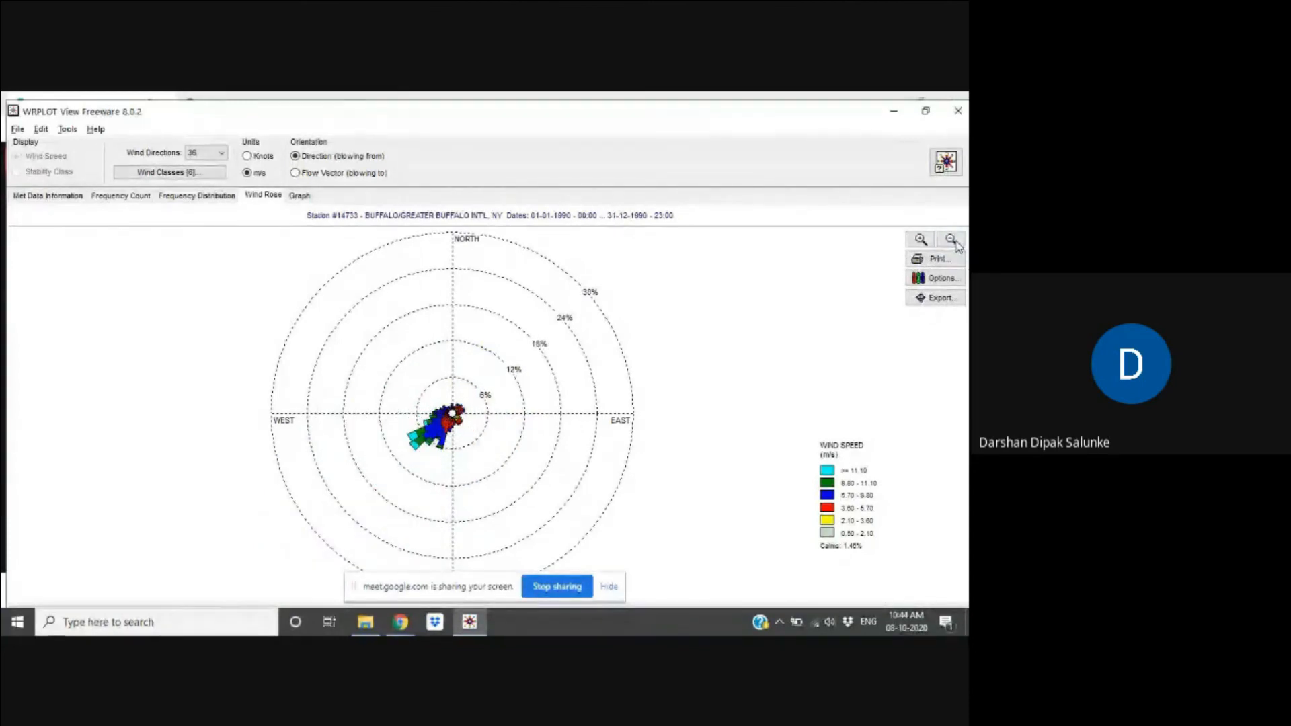
click(925, 243)
click(925, 243)
click(924, 244)
click(923, 244)
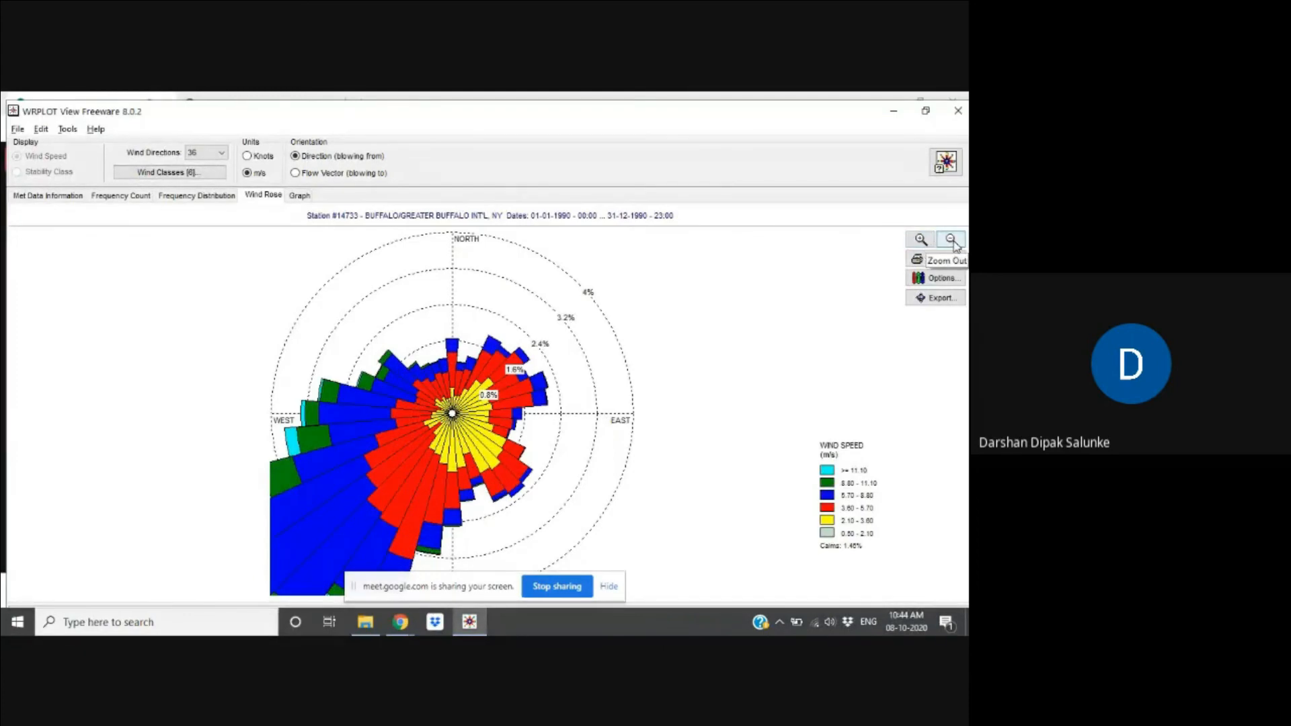
click(952, 241)
click(954, 241)
click(953, 241)
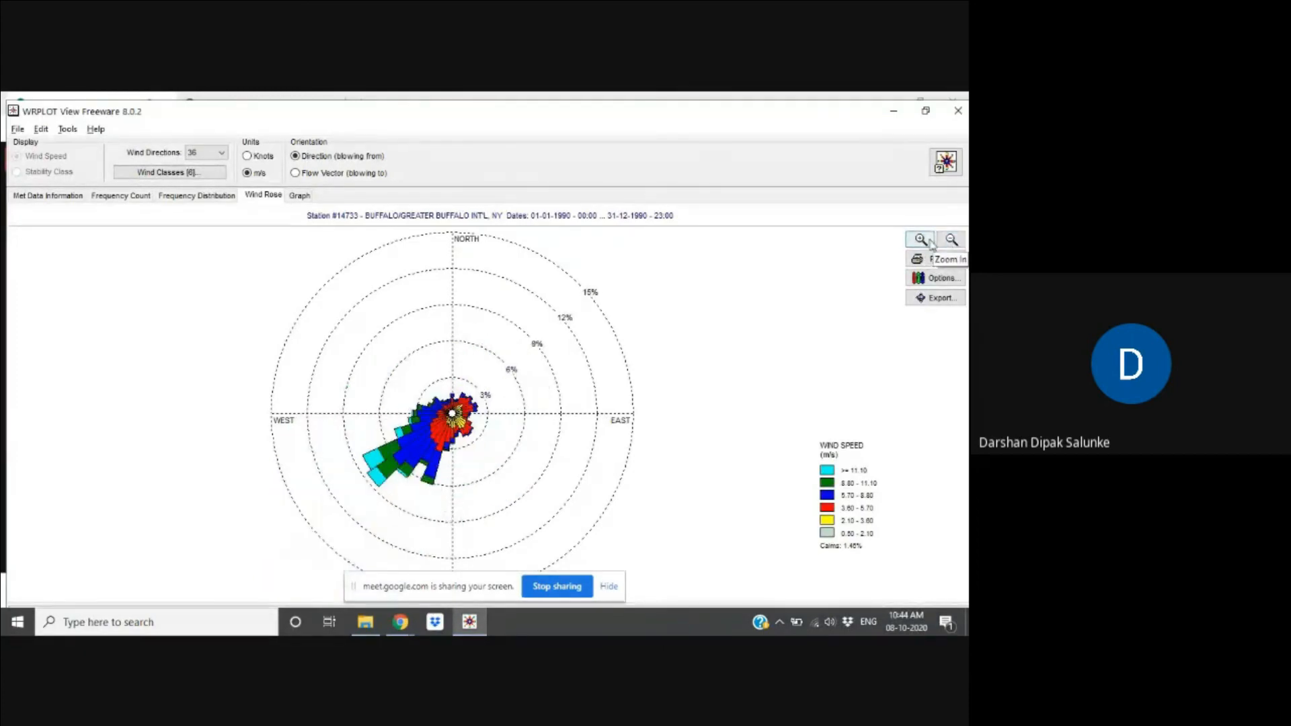
click(922, 241)
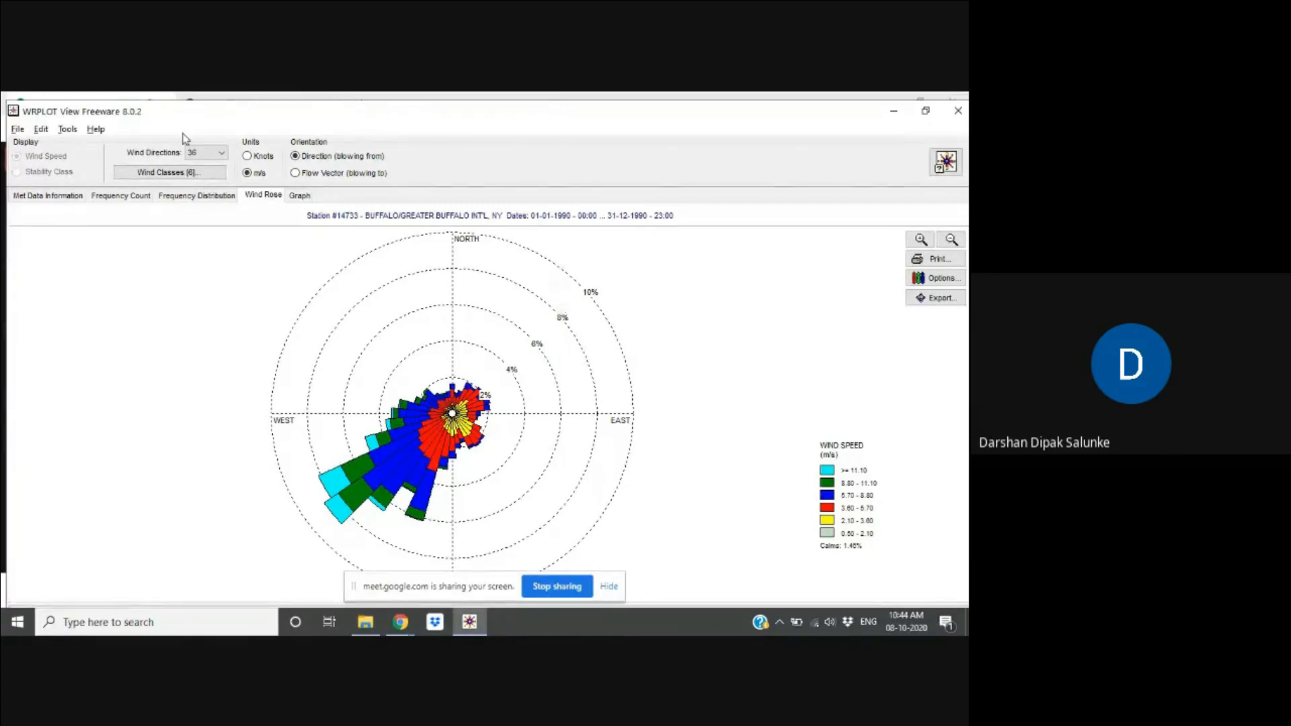
Examine the bitmap and metafile options for copying the wind rose to a file or to the clipboard
click(42, 130)
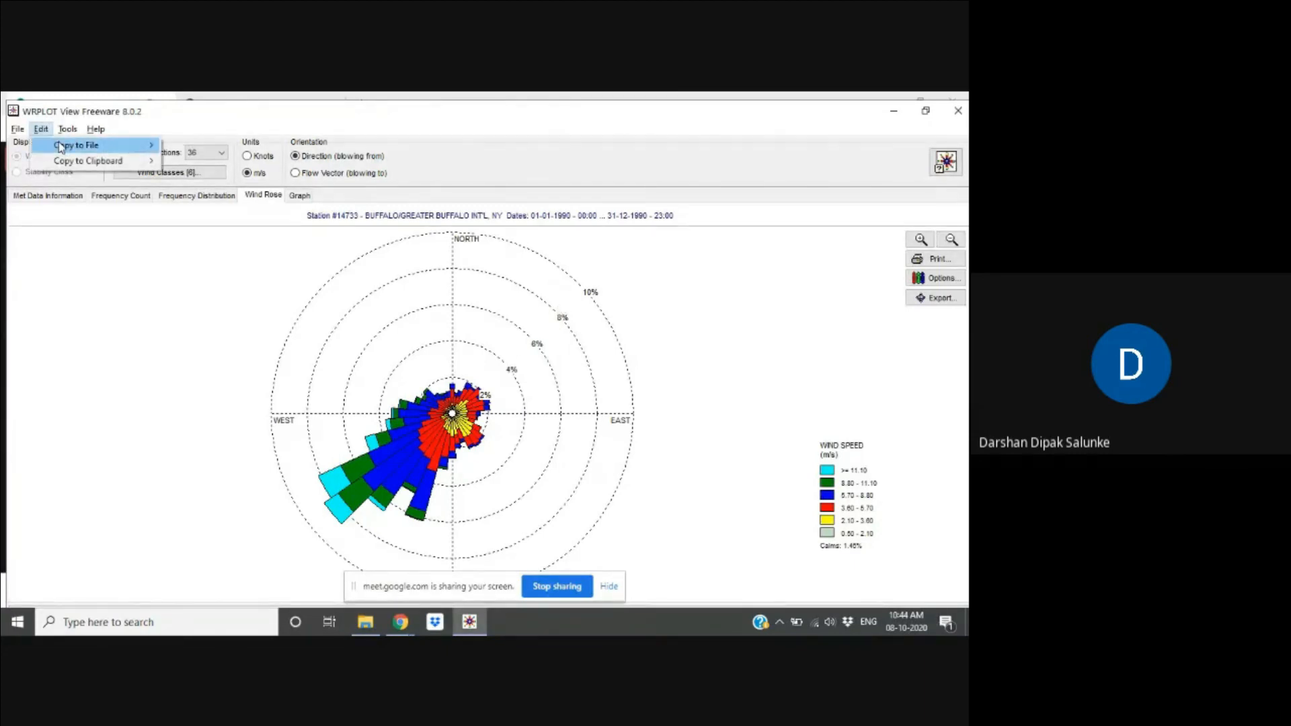
mouse_move(64, 131)
mouse_move(101, 146)
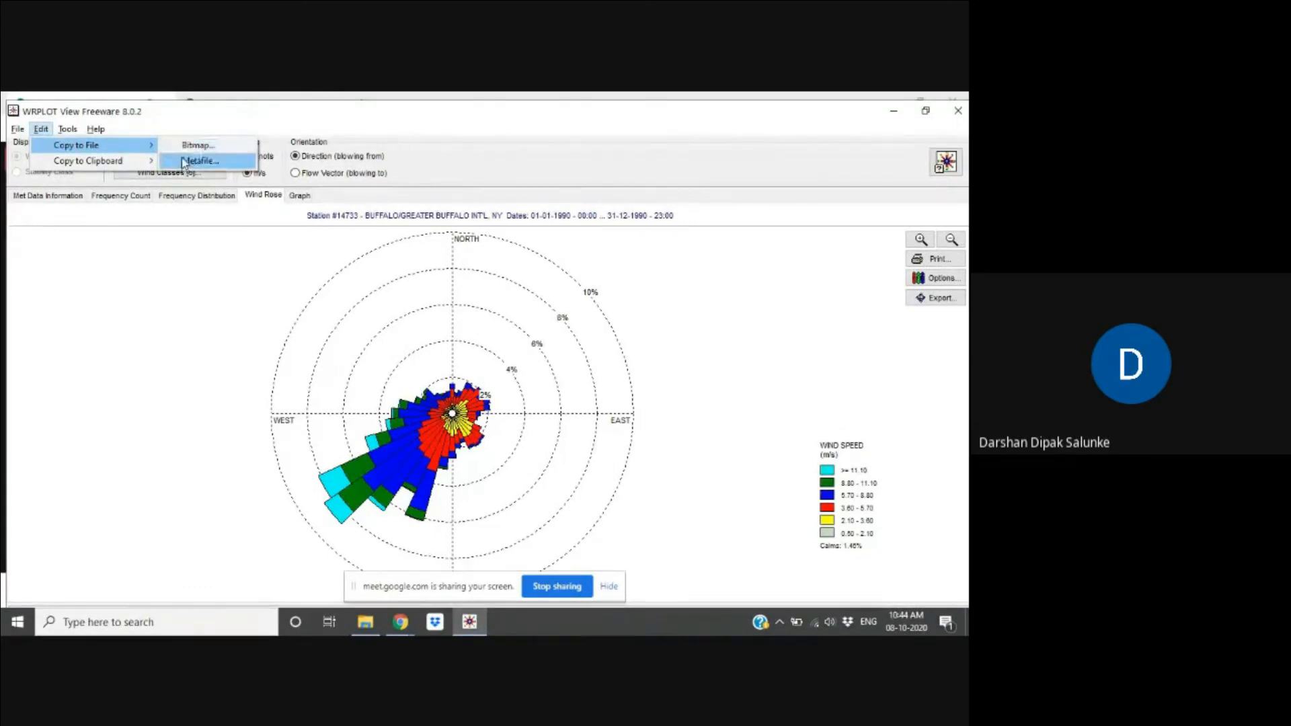
mouse_move(123, 166)
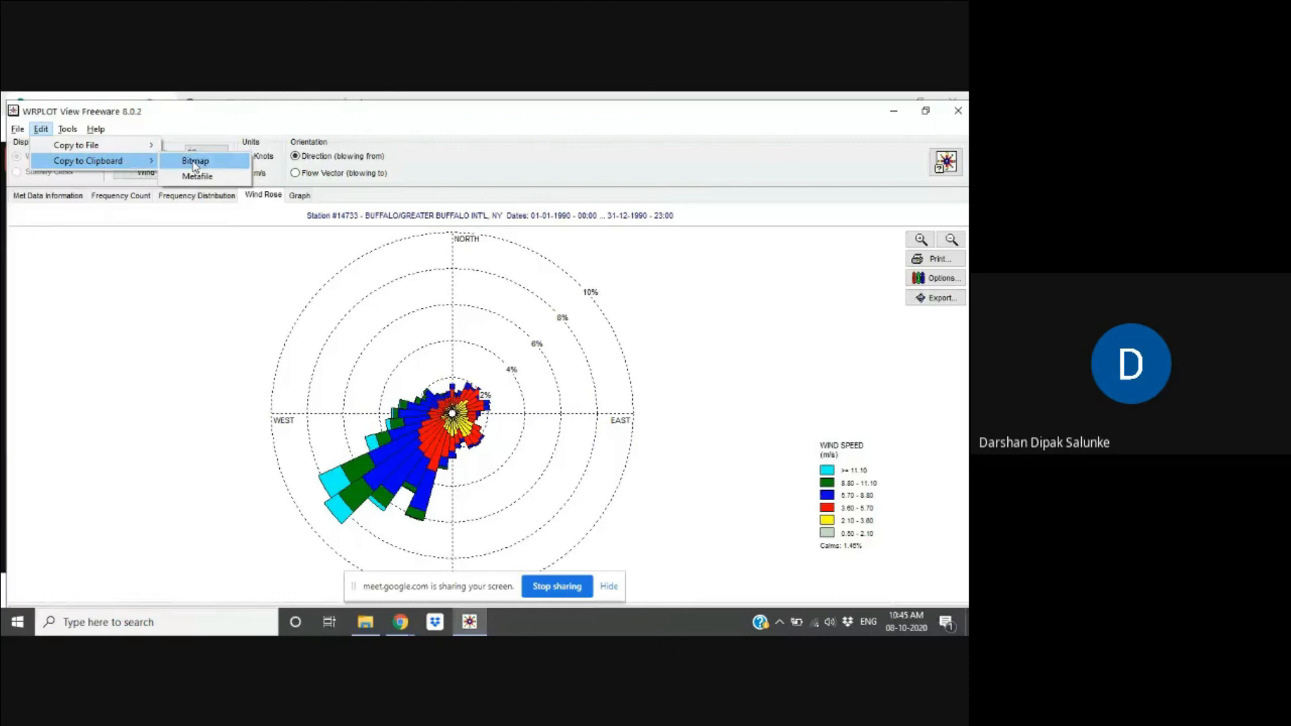
click(161, 226)
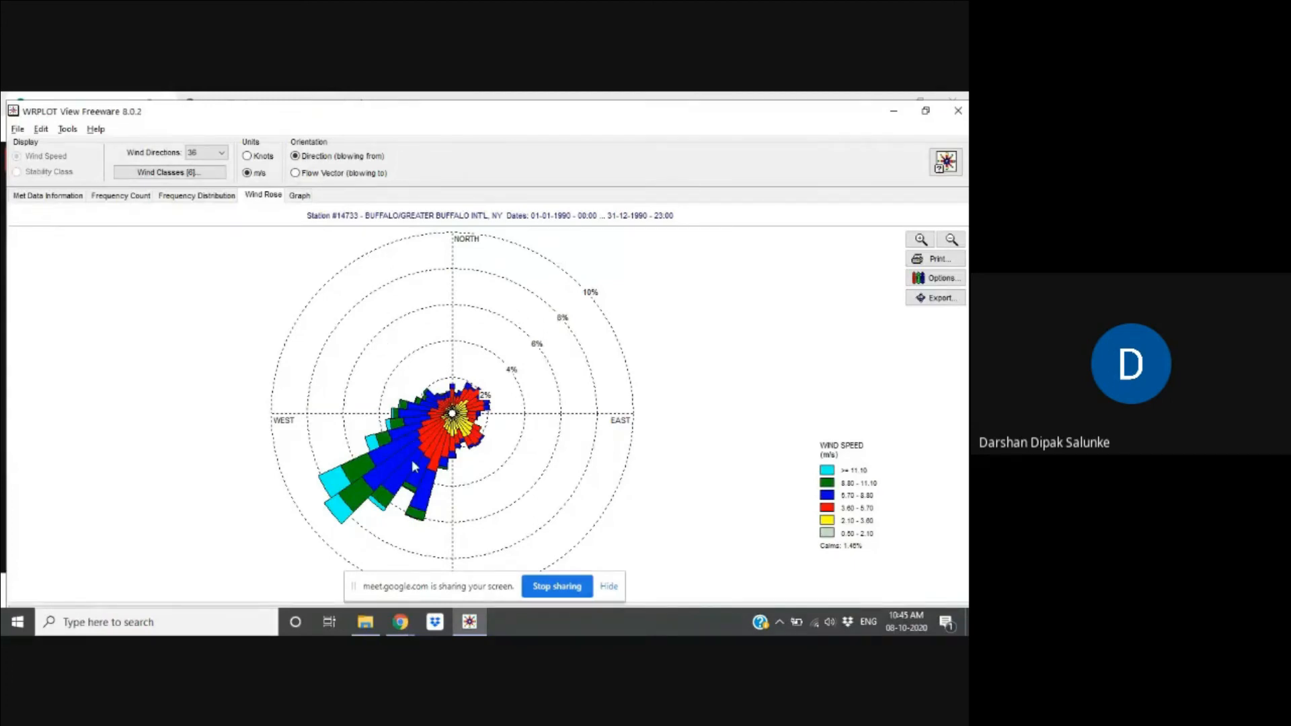
mouse_move(410, 618)
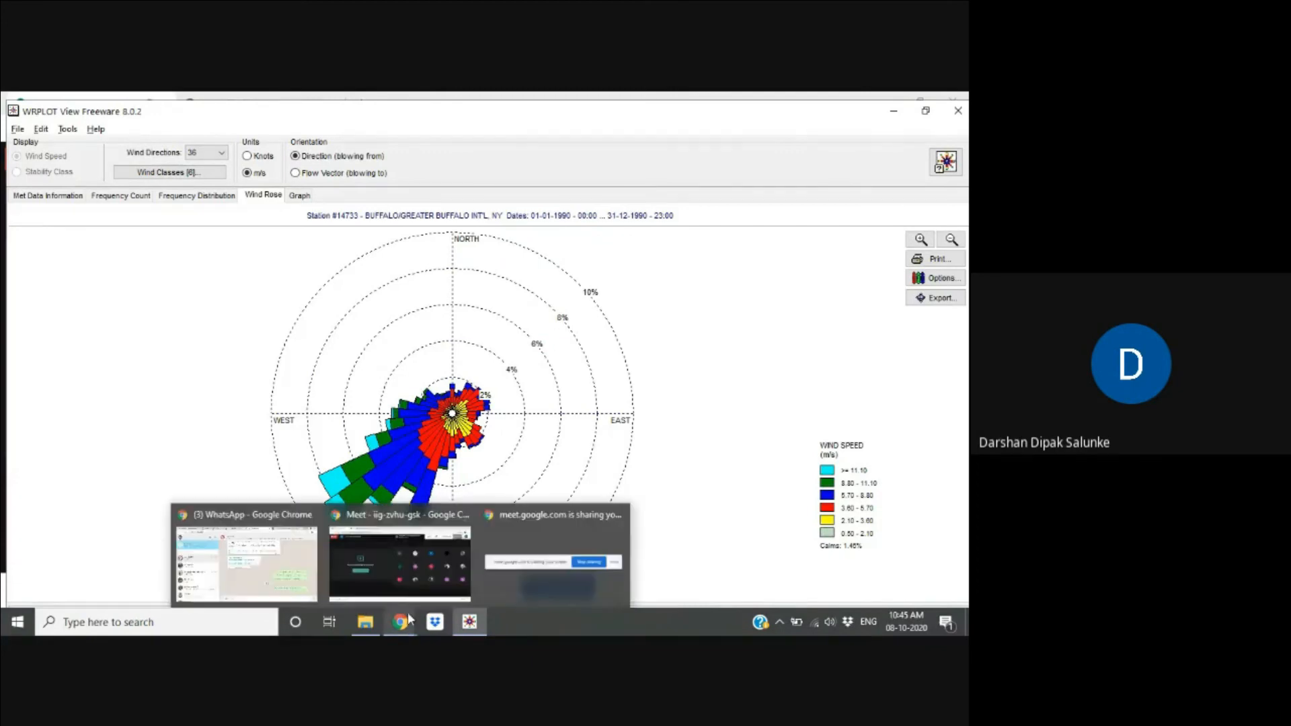